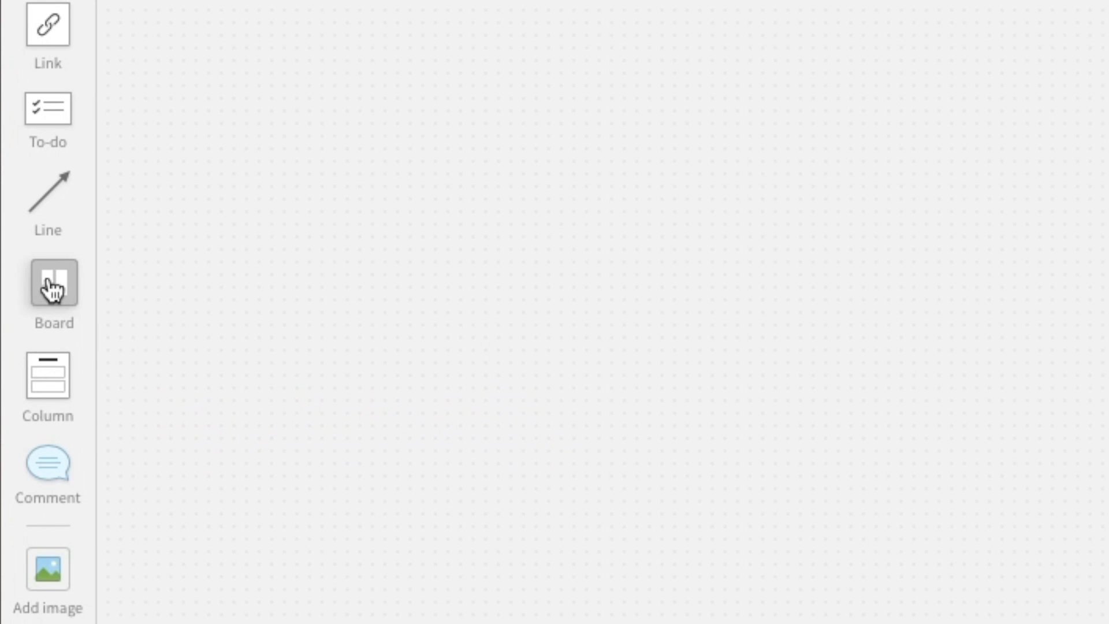
Add a new board to the Home canvas and name it "Satori Social Media Artwork"
left_click_drag(53, 289, 301, 75)
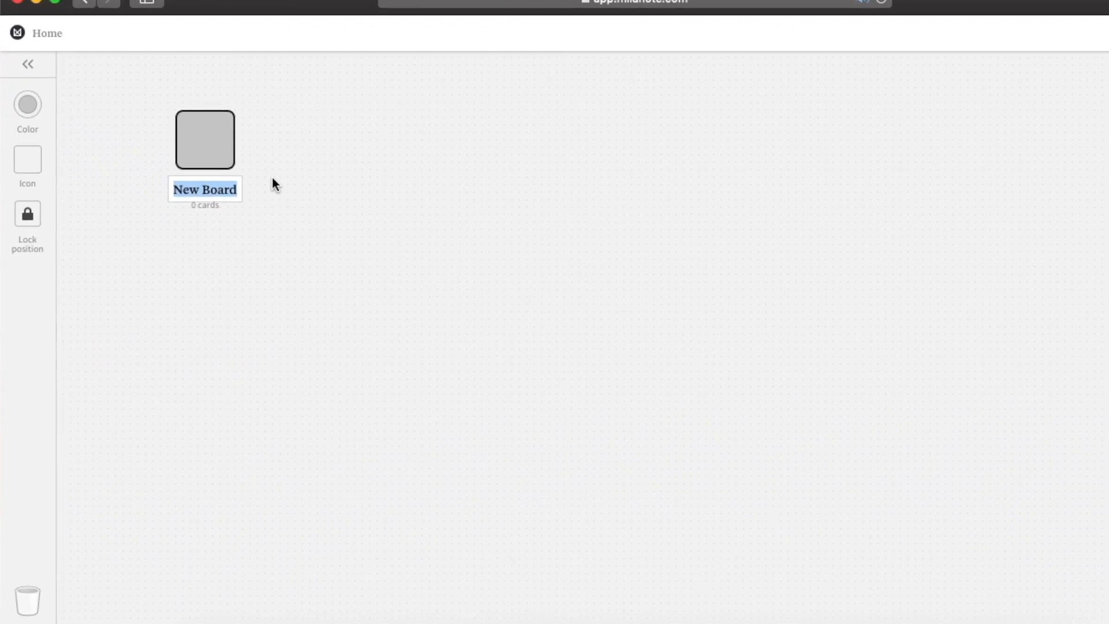
type("Satori Social Media Artwork")
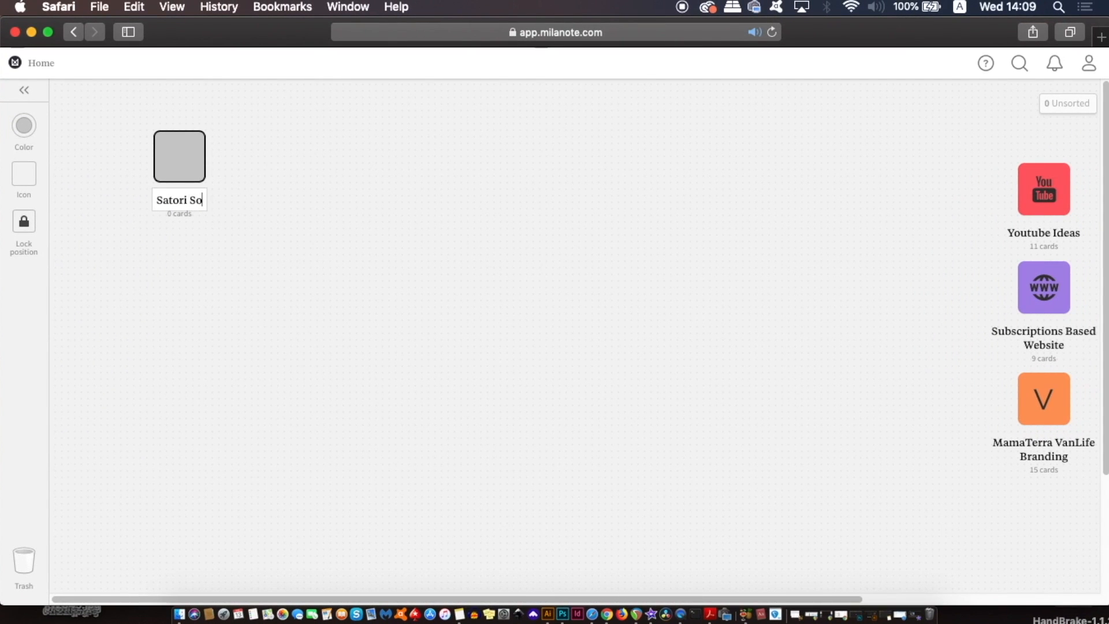
left_click(238, 314)
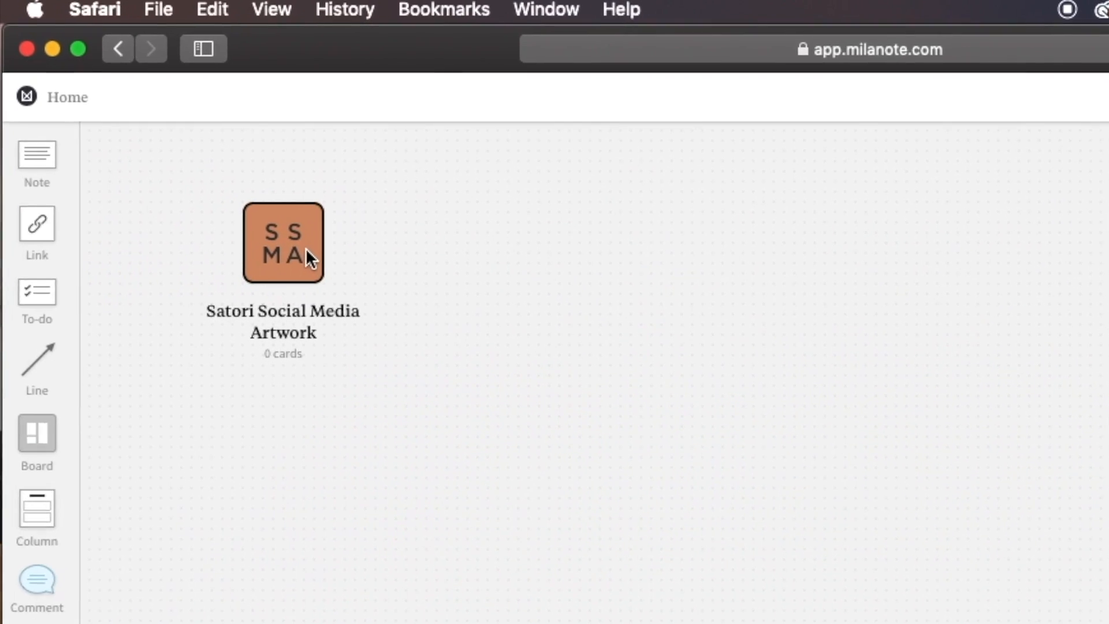
Set the Satori Social Media Artwork board's colour to purple
left_click(306, 250)
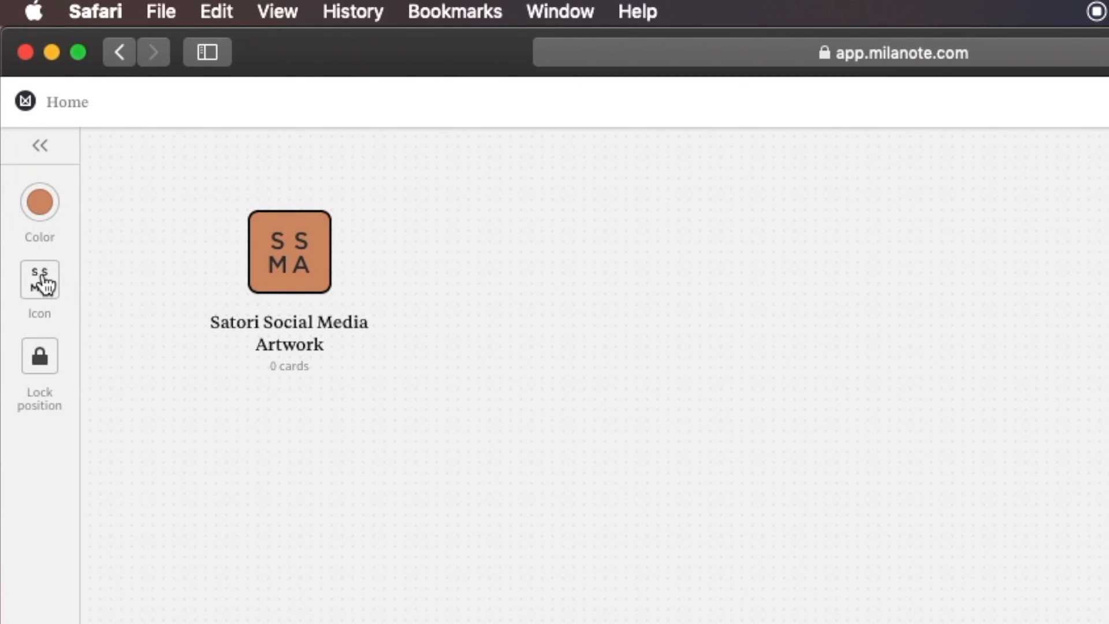
left_click(42, 205)
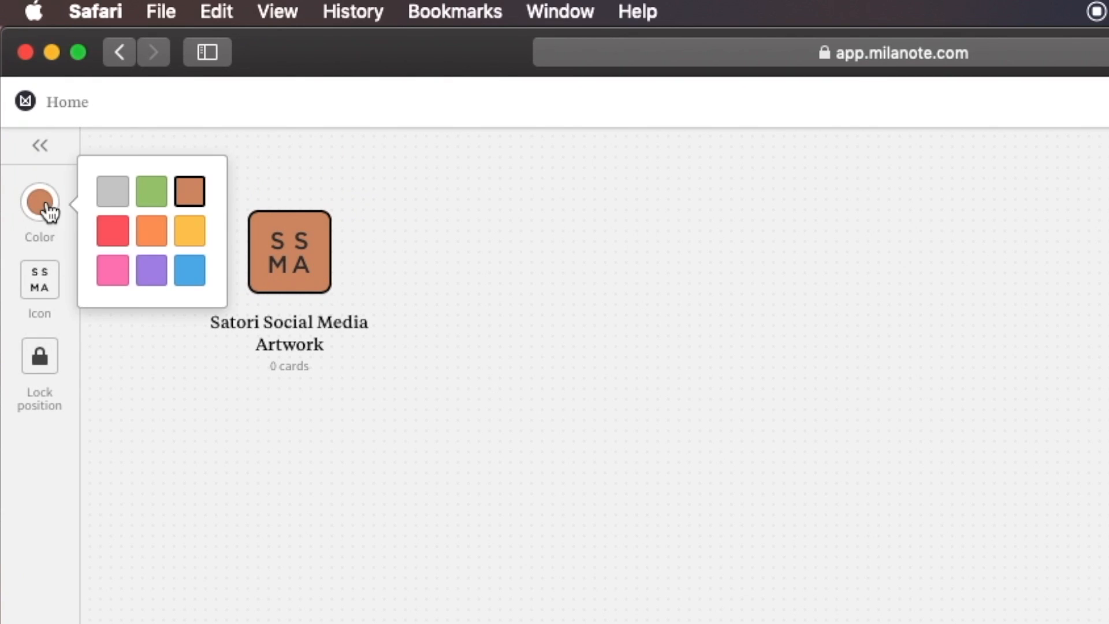
left_click(159, 279)
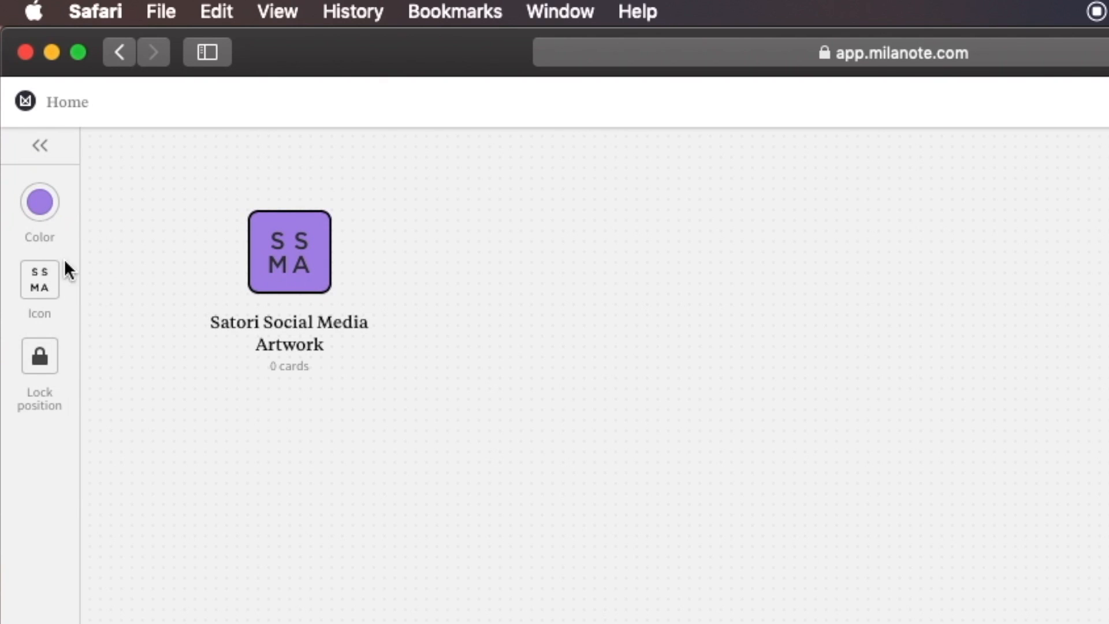
Upload profile2.jpg from the Desktop as the Satori board's icon and move the board closer to the canvas's upper-left corner
left_click(51, 279)
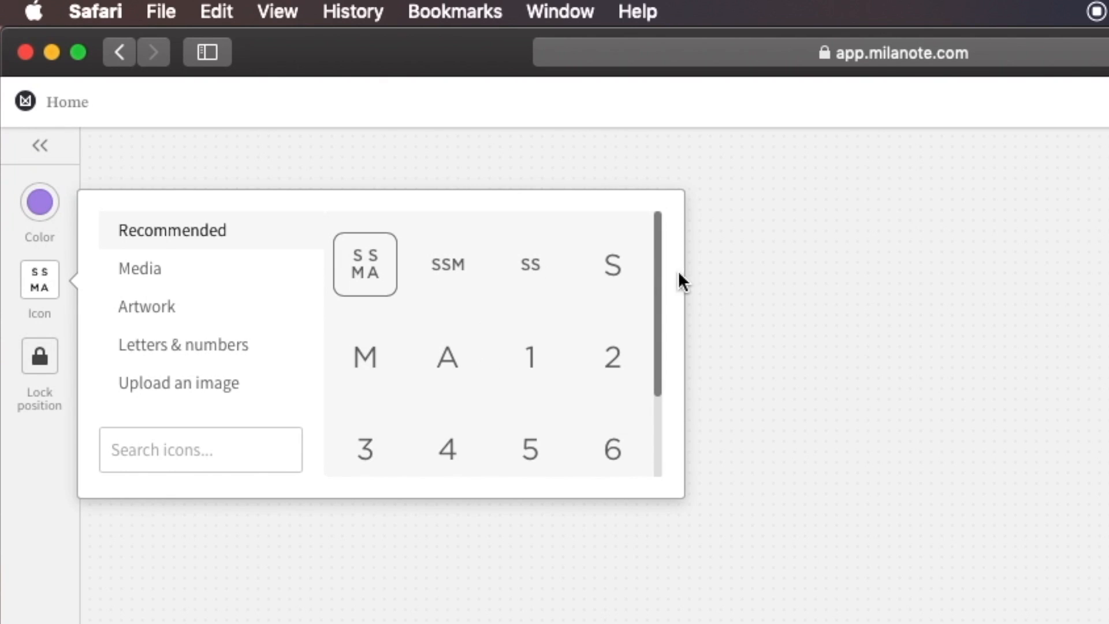
left_click_drag(657, 275, 639, 186)
left_click(179, 388)
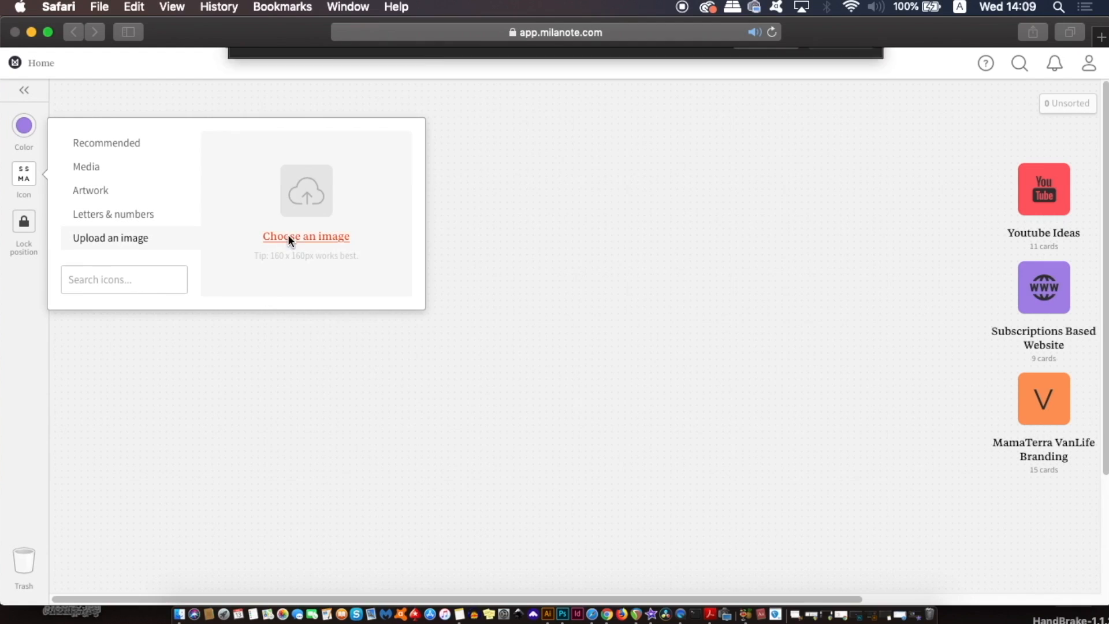
left_click(468, 386)
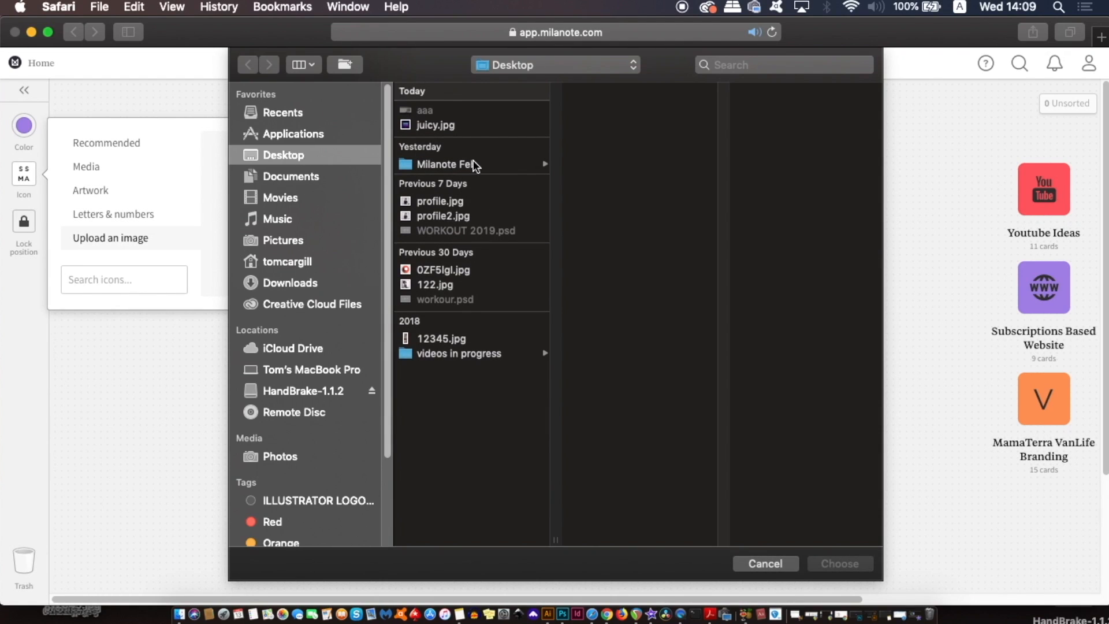
left_click(456, 215)
left_click(846, 565)
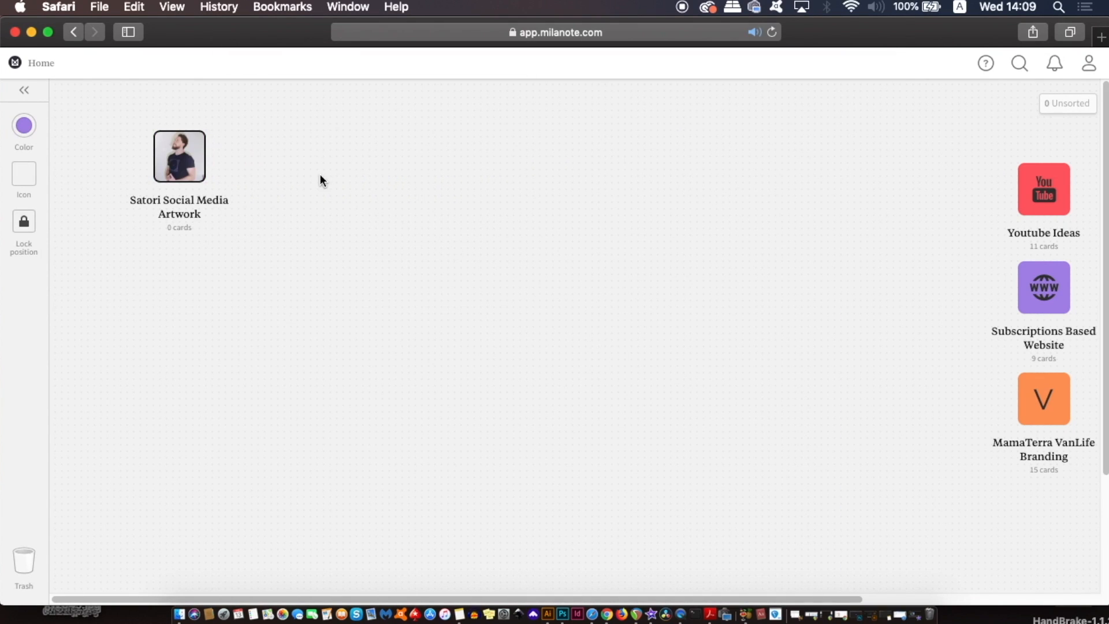
left_click(265, 198)
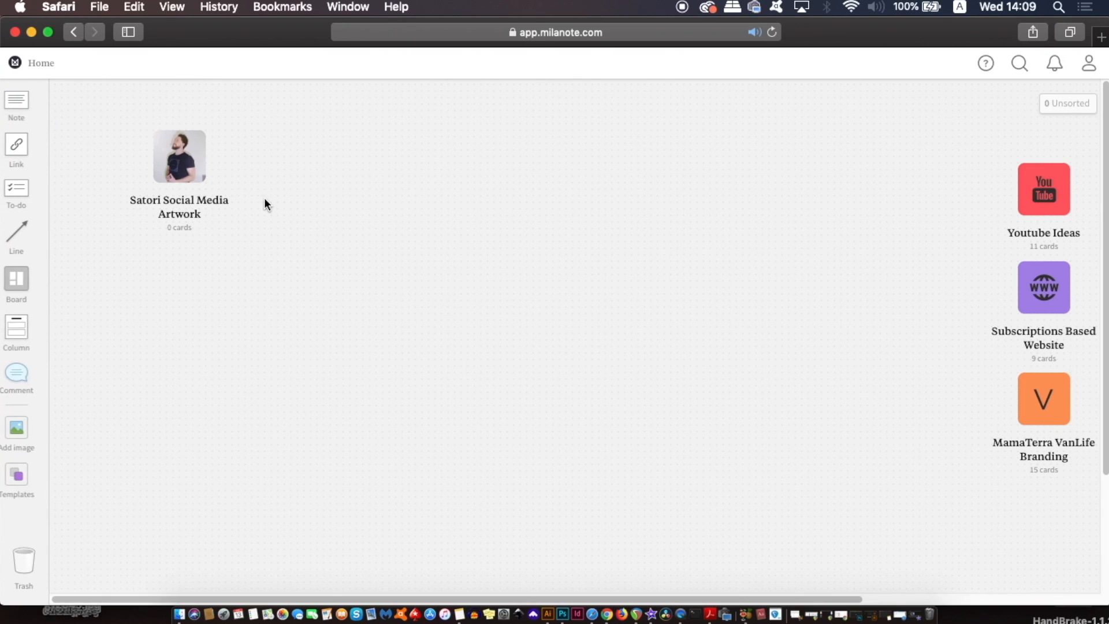
left_click_drag(188, 173, 143, 146)
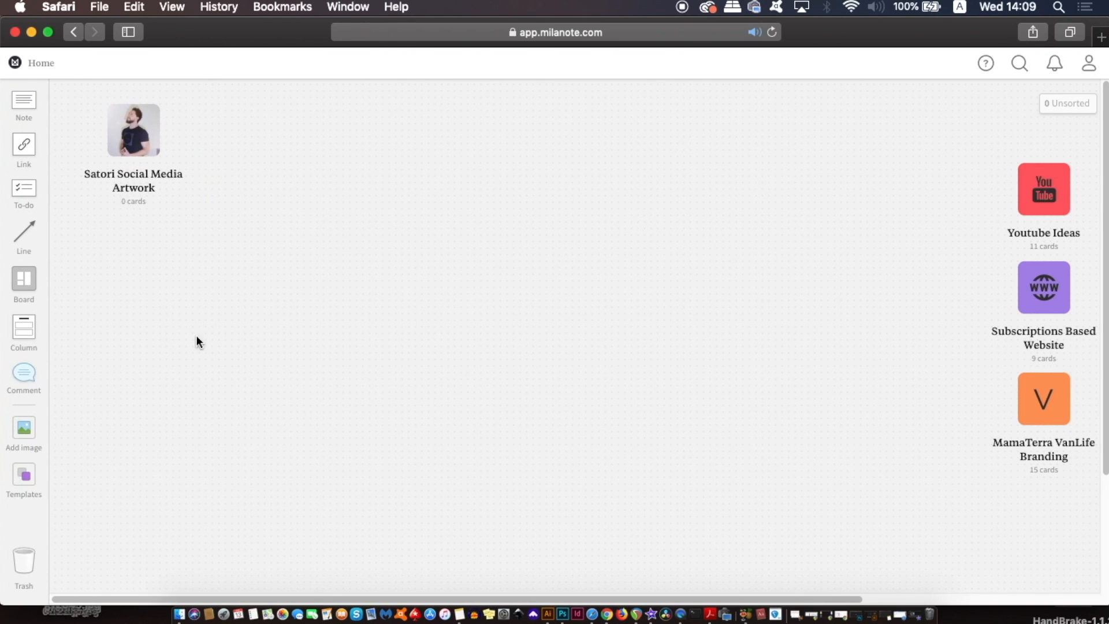
Open the Satori Social Media Artwork board and add a nested board named "Typography" near its upper-left corner
left_click(142, 134)
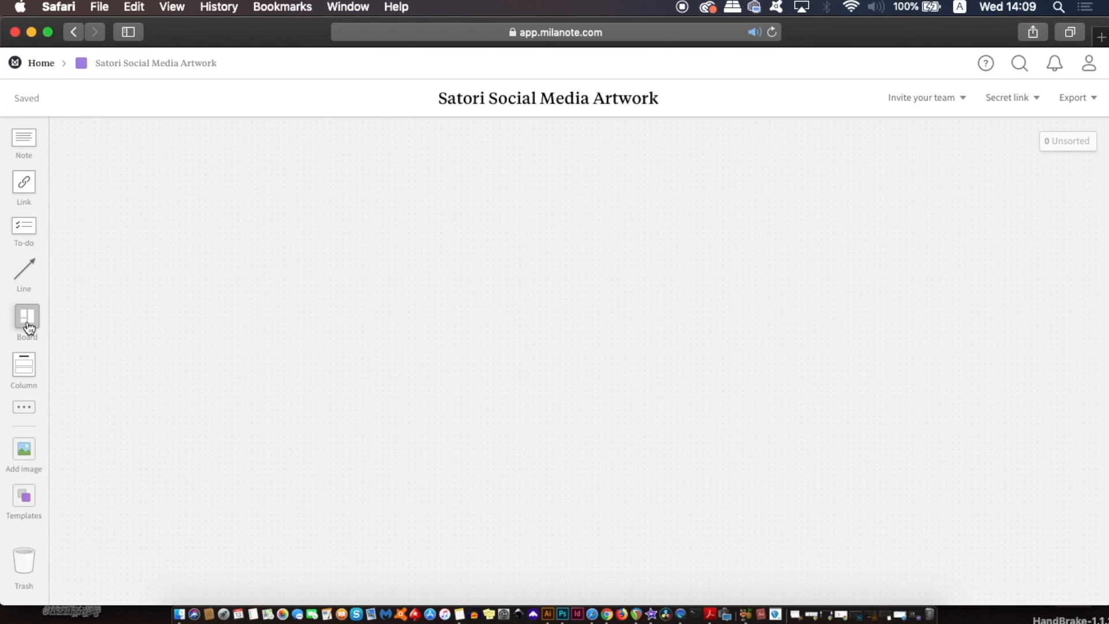
left_click_drag(29, 326, 133, 180)
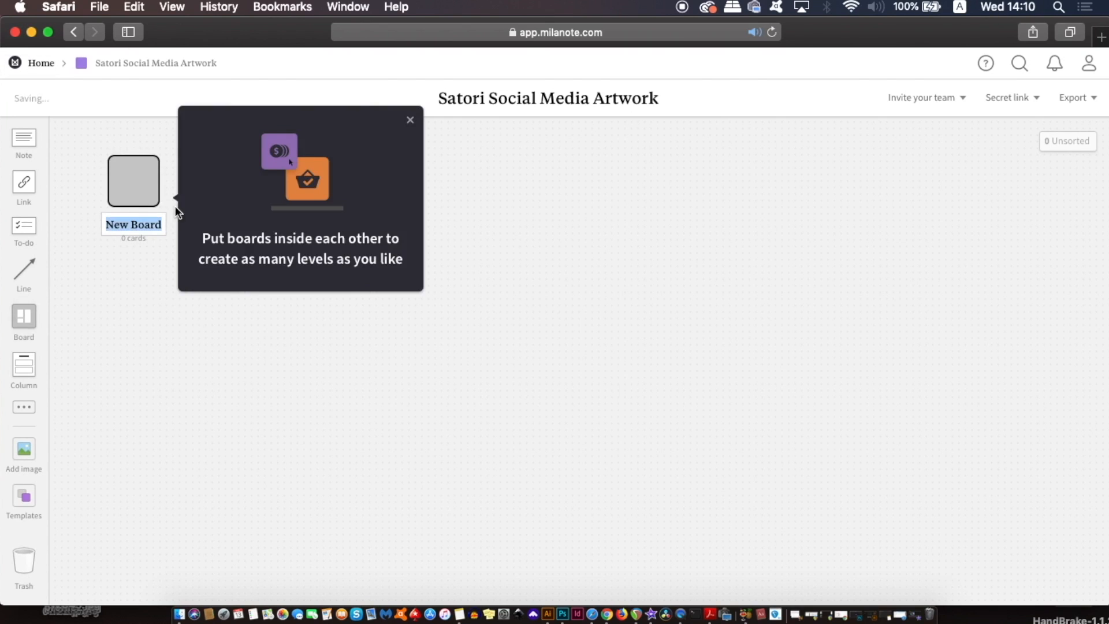
left_click(409, 120)
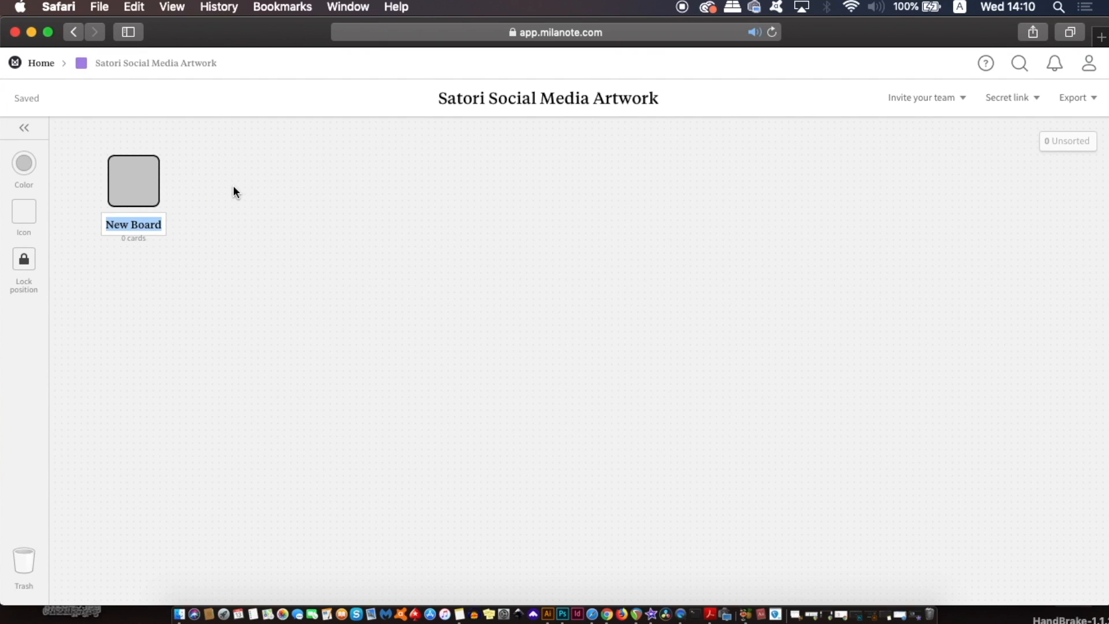
type("Typography")
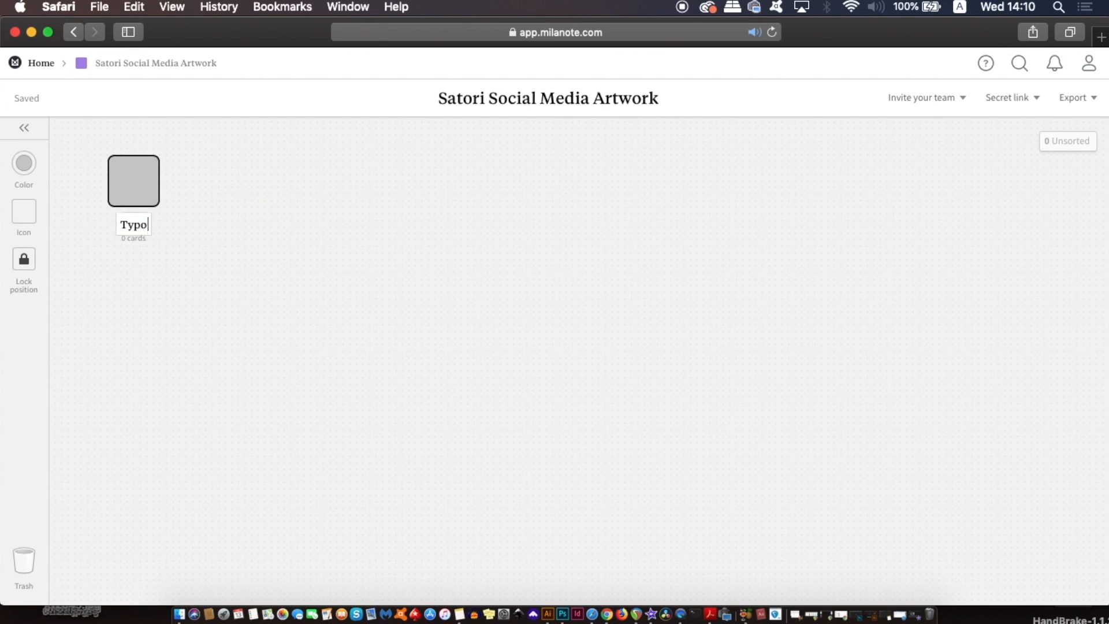
left_click(286, 209)
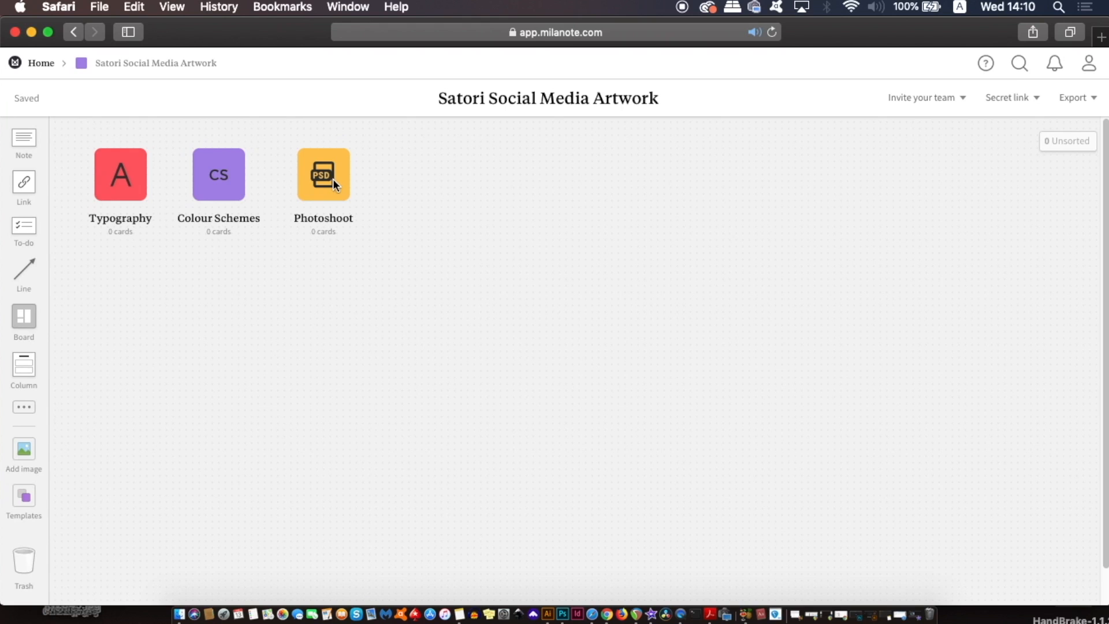
Search the icons for "camera" and set the plain camera as the Photoshoot board's icon
left_click(333, 179)
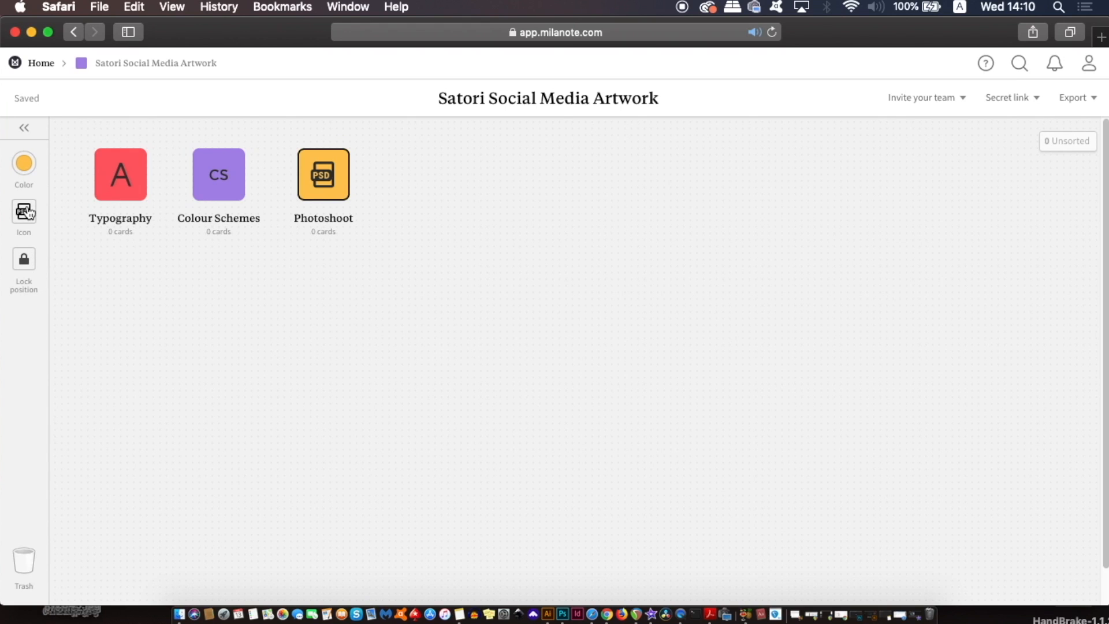
left_click(24, 211)
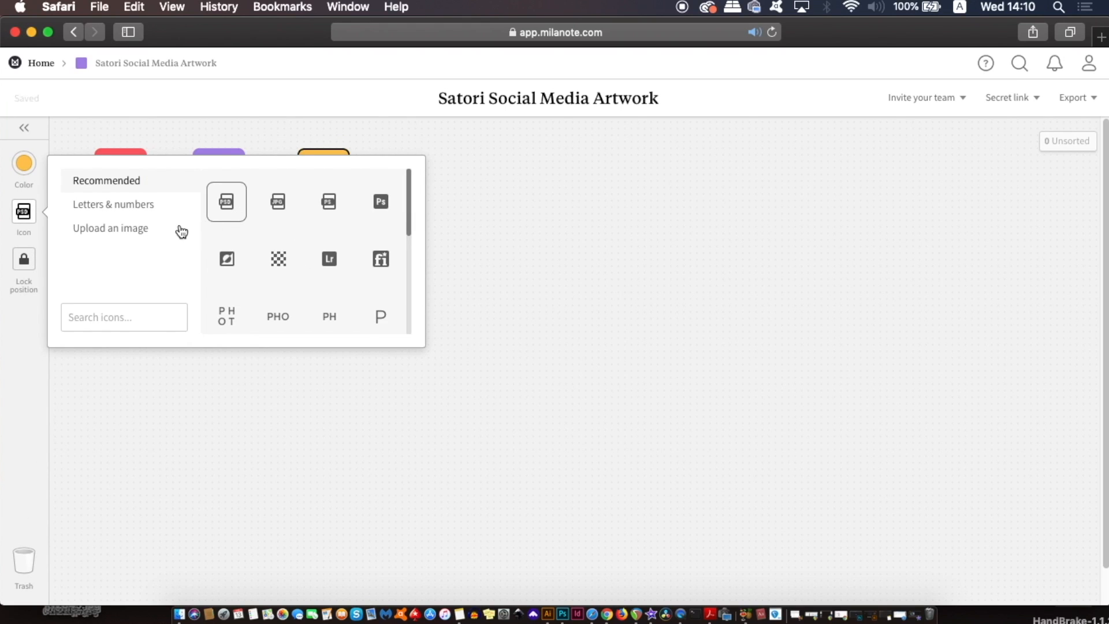
left_click(114, 317)
type("camera")
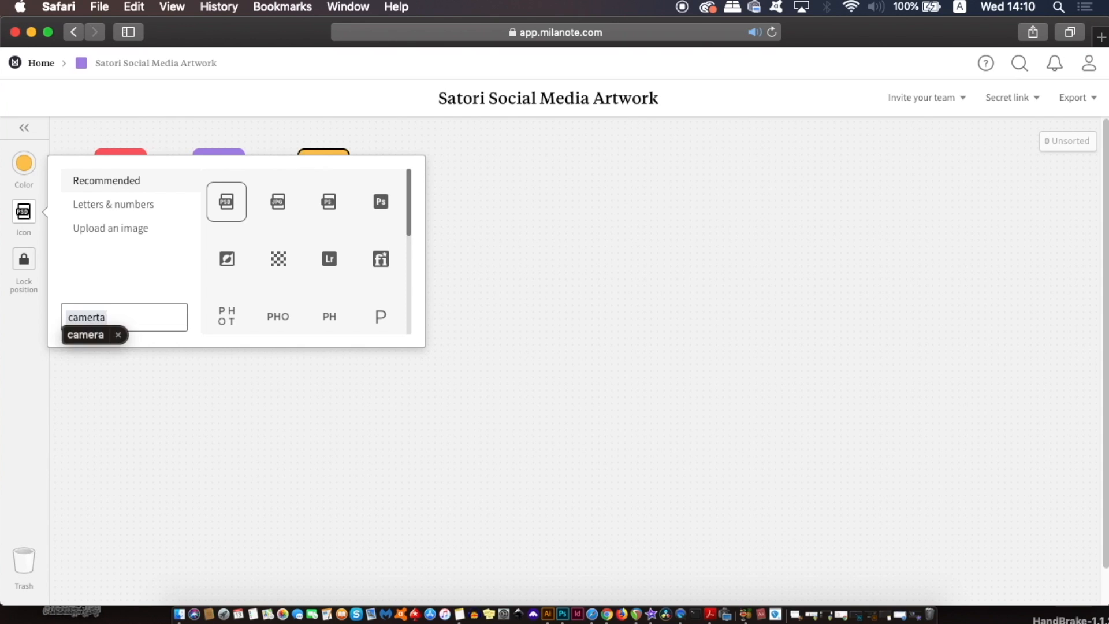
key("Return")
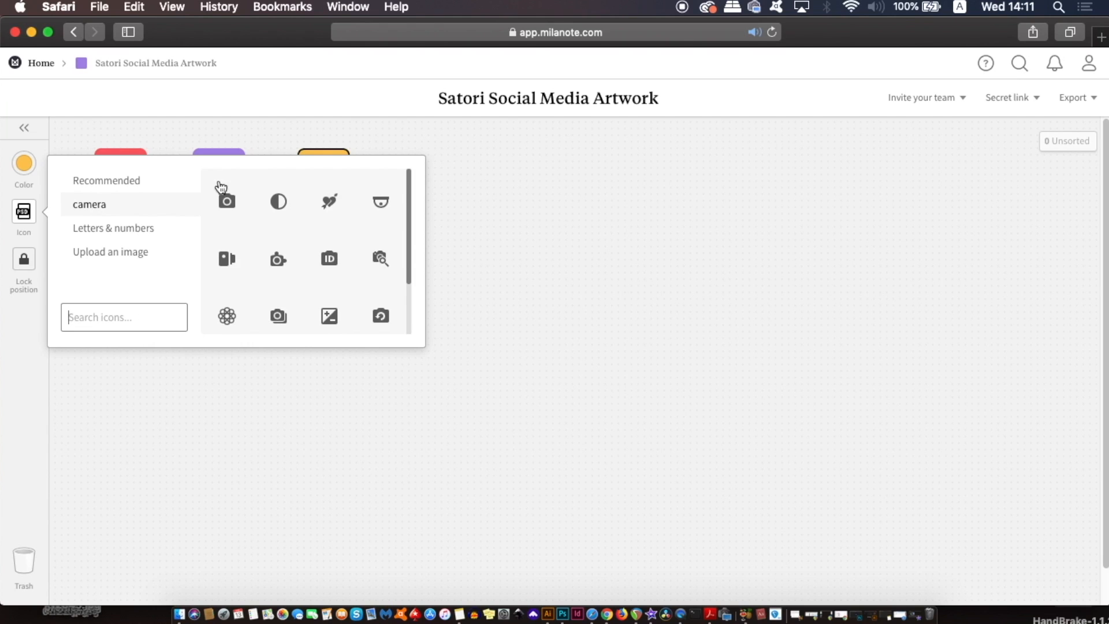
left_click(227, 203)
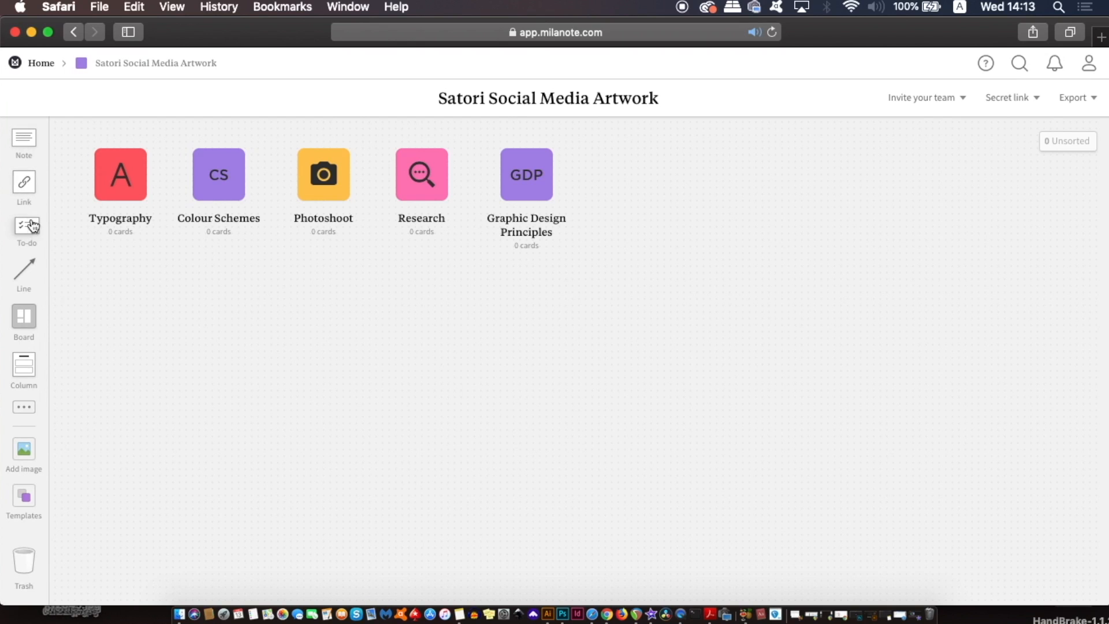
Add a to-do list on the canvas's right side with the task "Select principles to use on the design"
left_click_drag(25, 231, 878, 202)
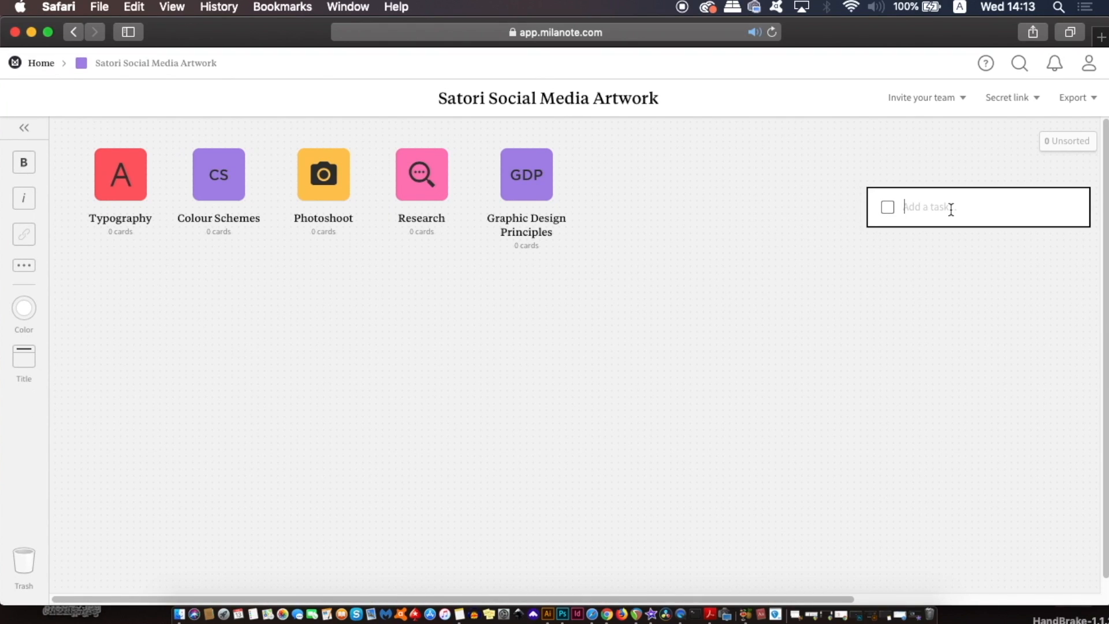
type("Select ")
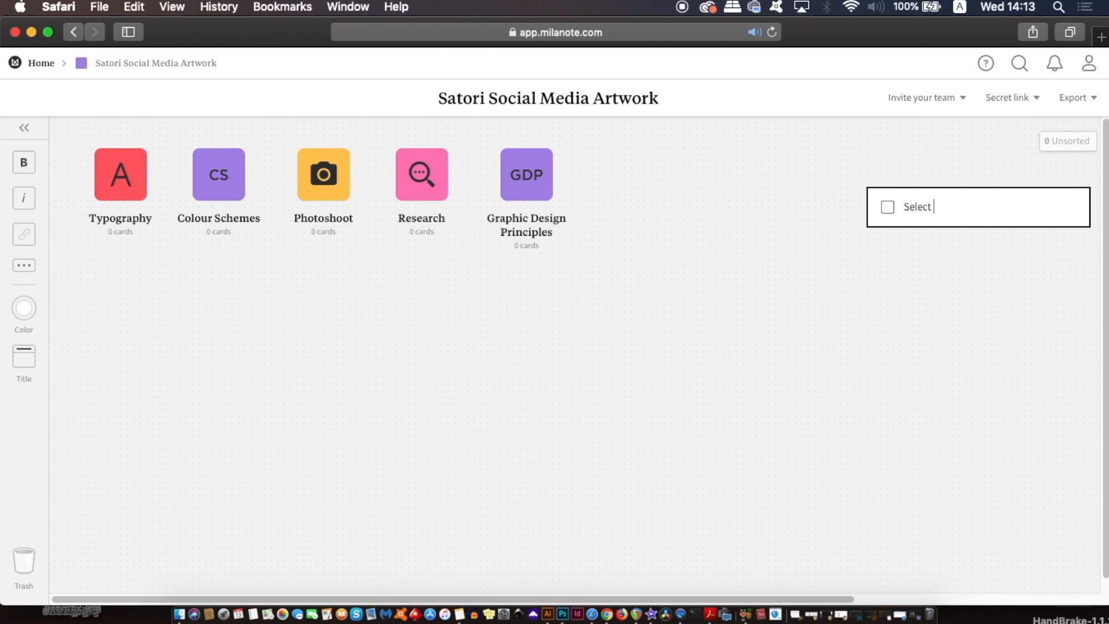
type("princip")
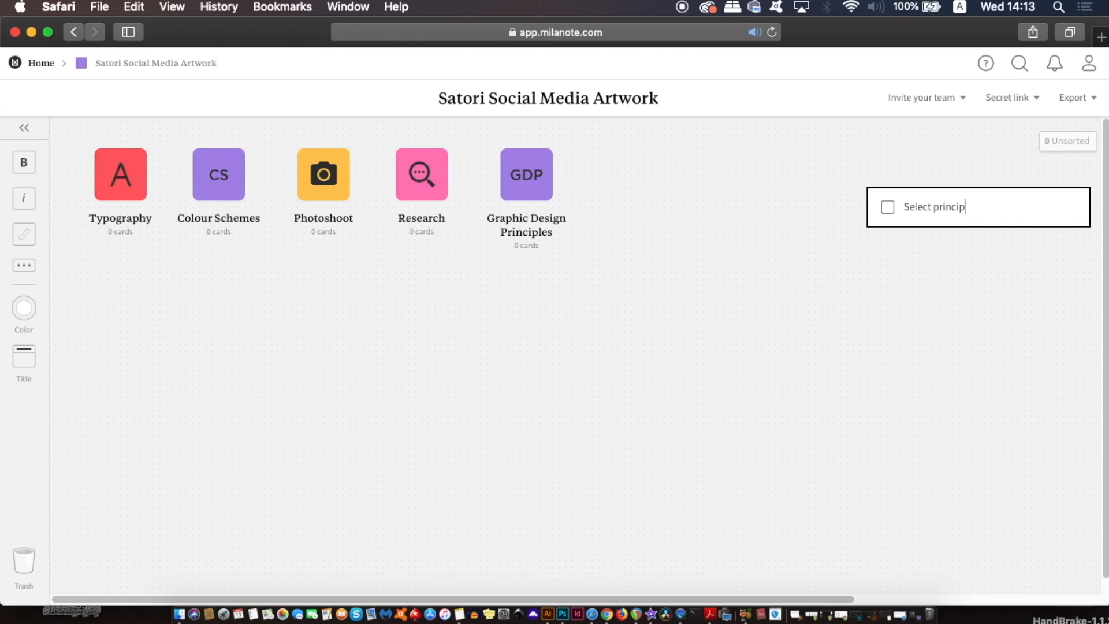
type("les to use on the design")
key("Return")
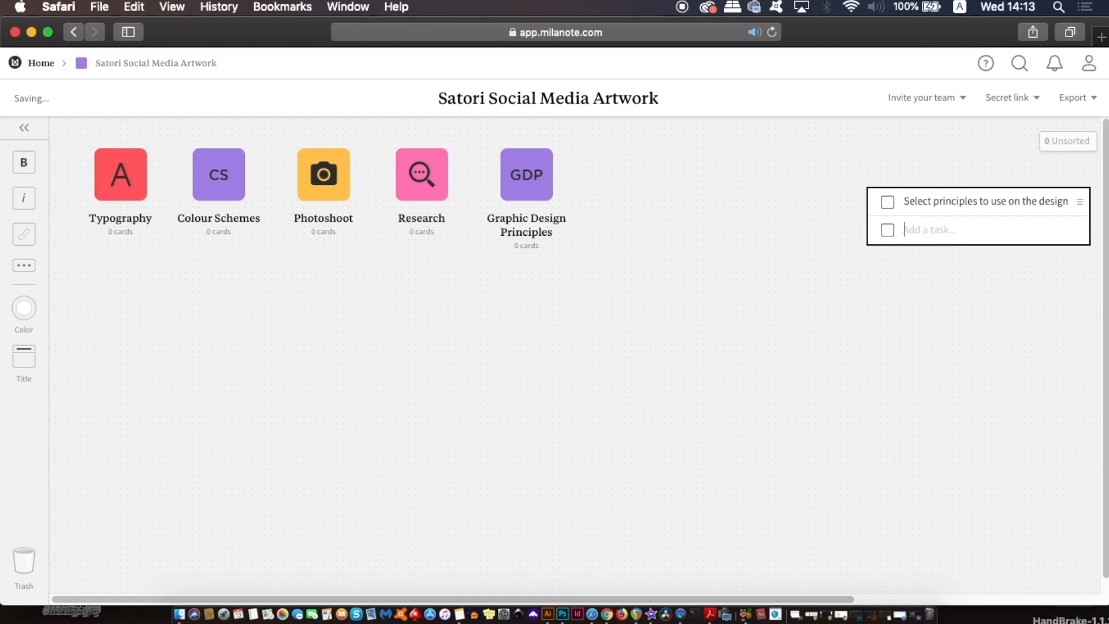
Add the tasks "research typography" and "take snapshots of myself for artwork" to the to-do list
type("research typography")
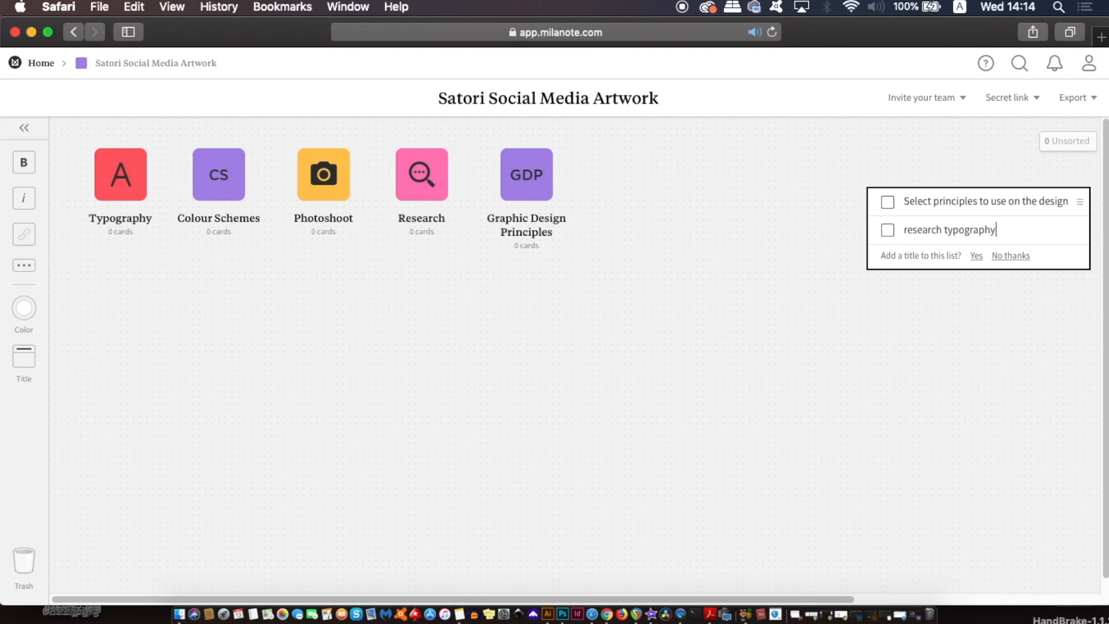
key("Return")
type("take")
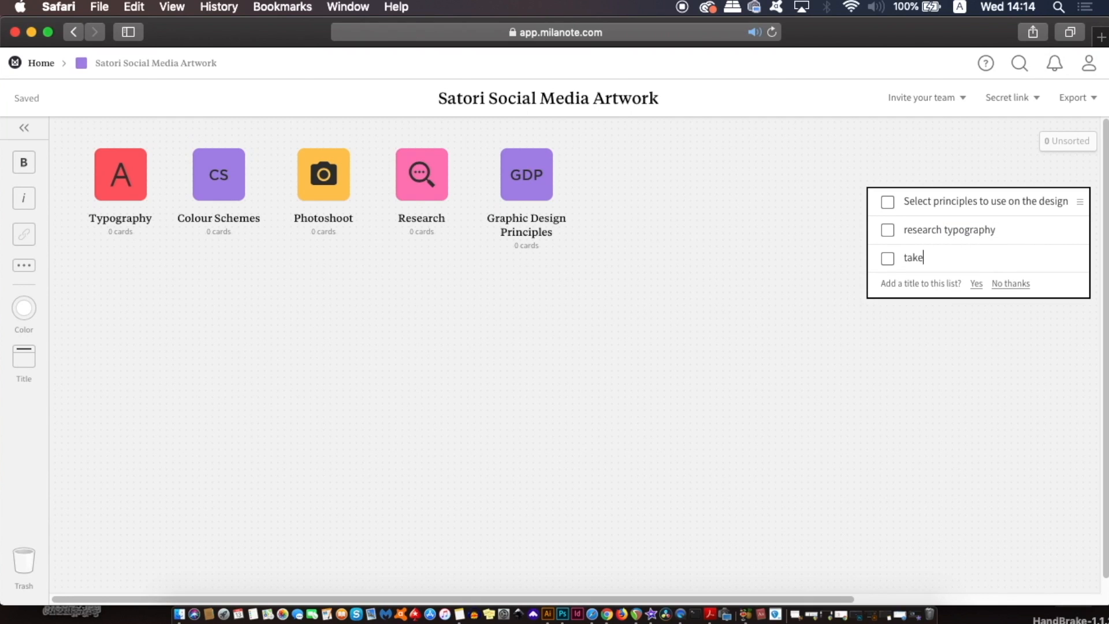
type(" snapshots of myself for artwork")
key("Return")
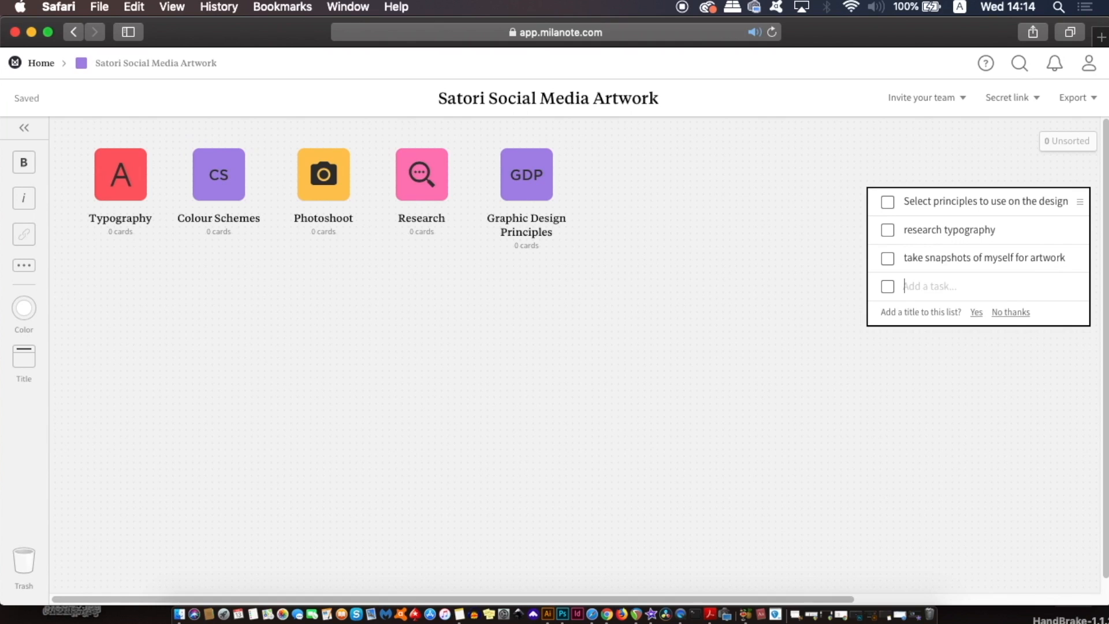
Add the tasks "source colour scheme" and "research the sizes of various social media sizes" to the to-do list
type("source colour scheme")
key("Return")
type("research the sizes of various social media sites")
key("Return")
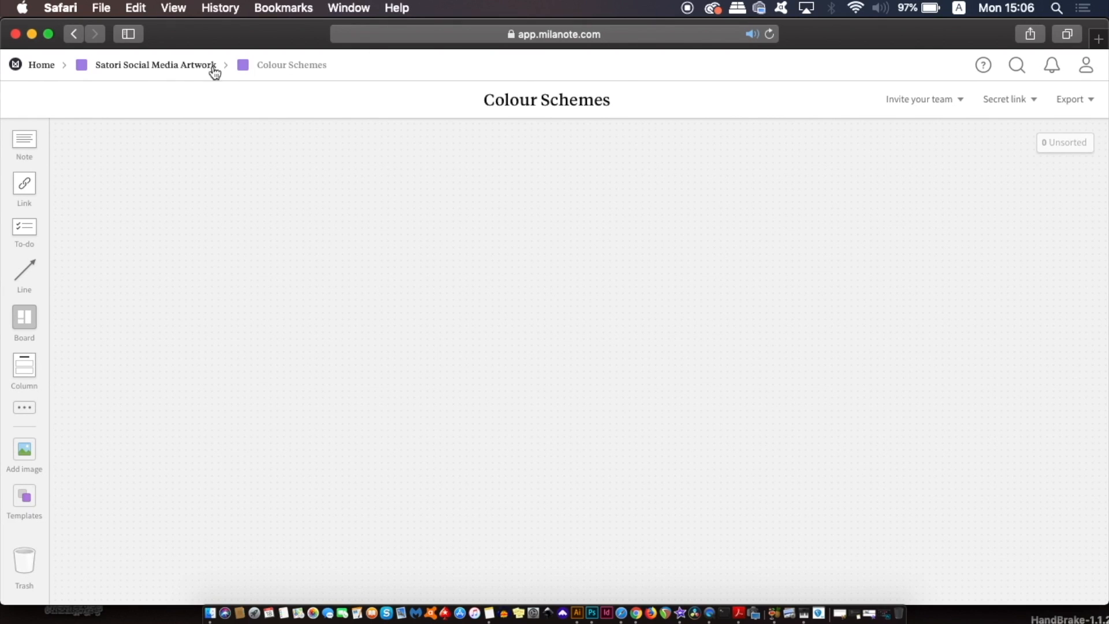
Open the Colour Schemes board from the Satori board and place the popular Moodboard template on its canvas
left_click(177, 68)
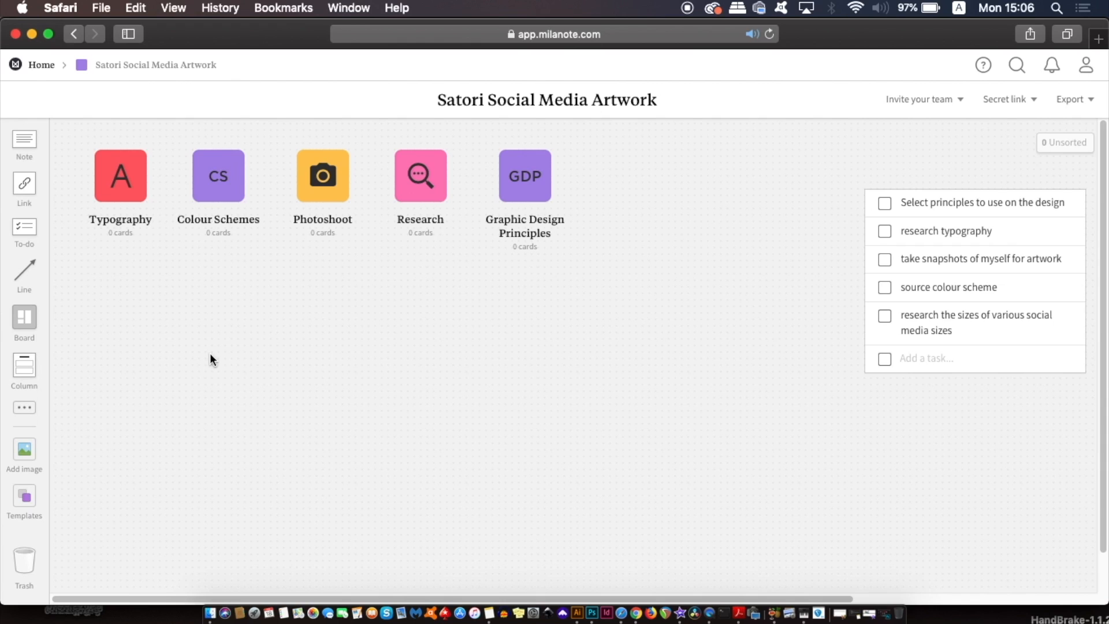
left_click(223, 179)
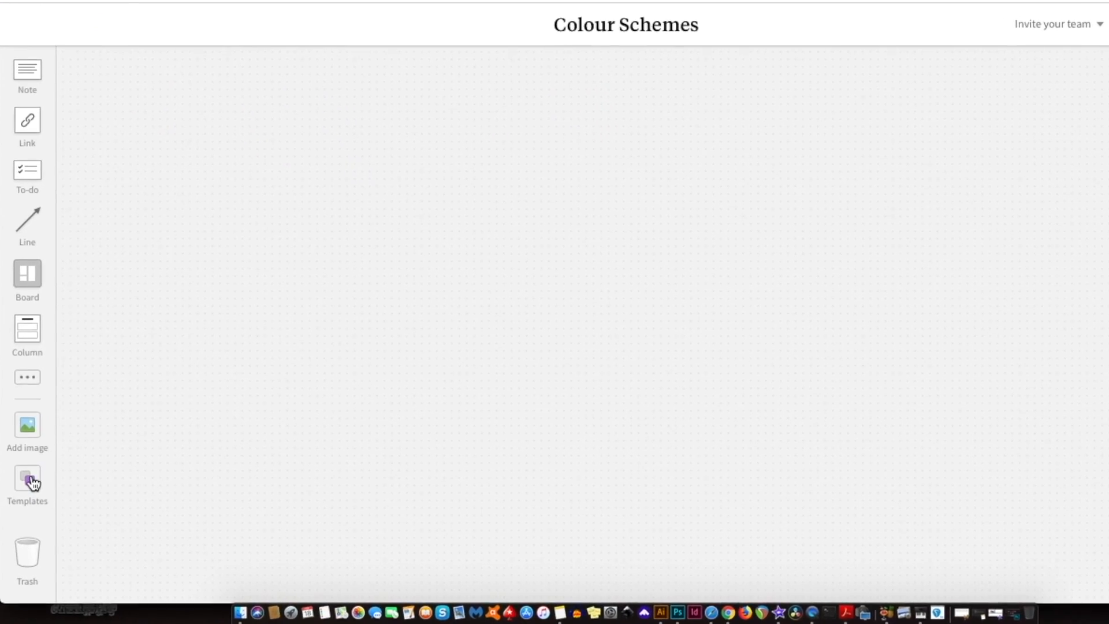
left_click(25, 496)
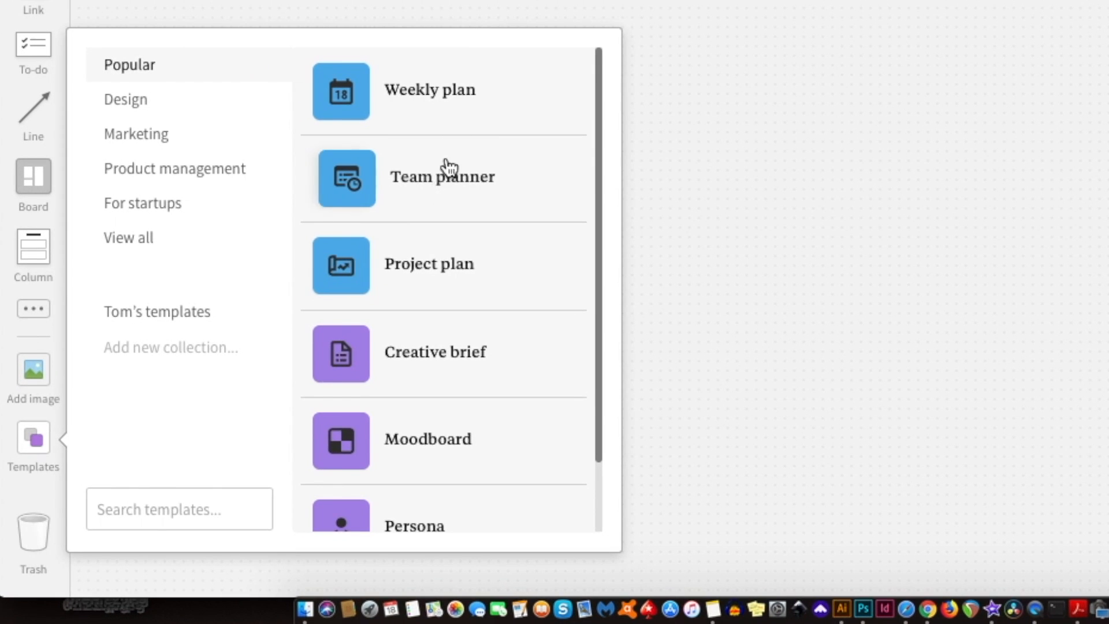
scroll(415, 378, "down", 2)
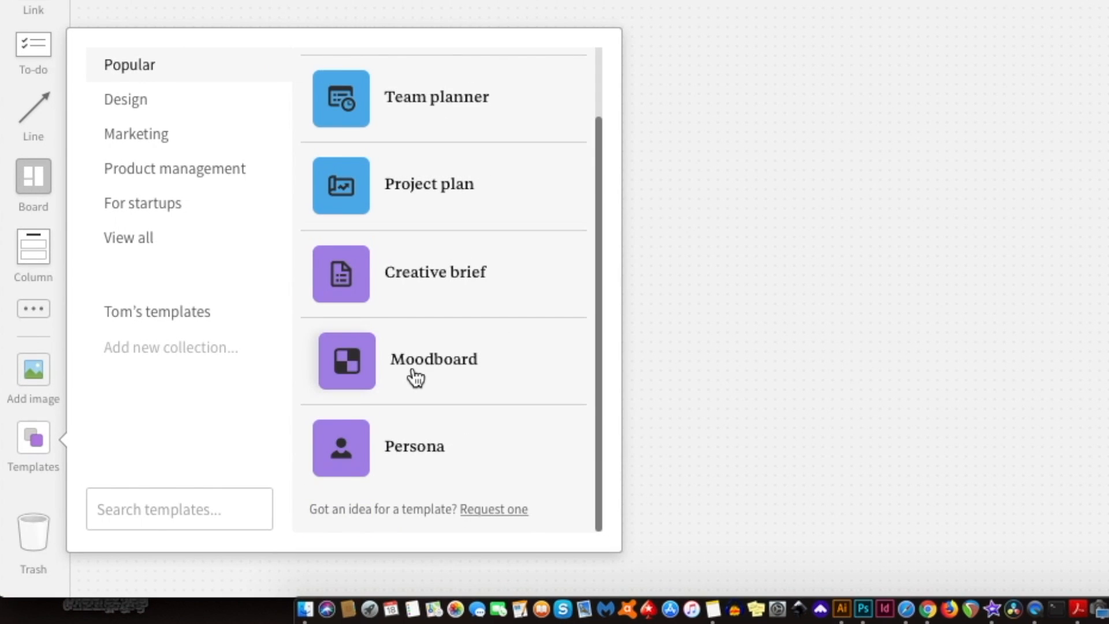
left_click_drag(416, 378, 906, 254)
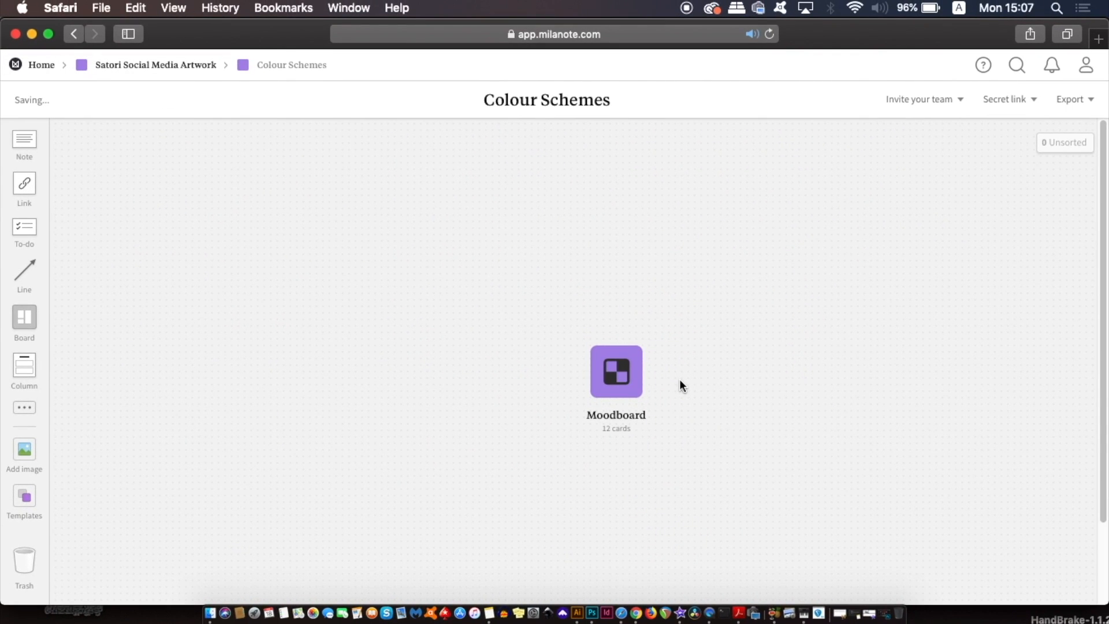
Move the Moodboard board to the canvas's upper-left corner and open it, clearing the template's example content
left_click_drag(632, 380, 132, 177)
left_click(130, 168)
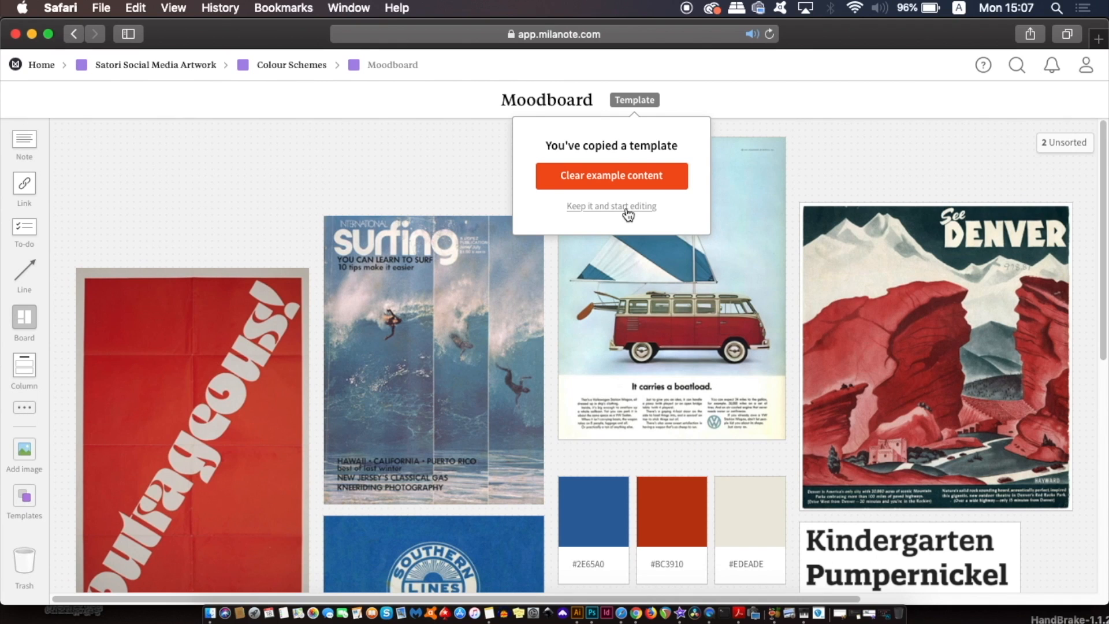
left_click(655, 175)
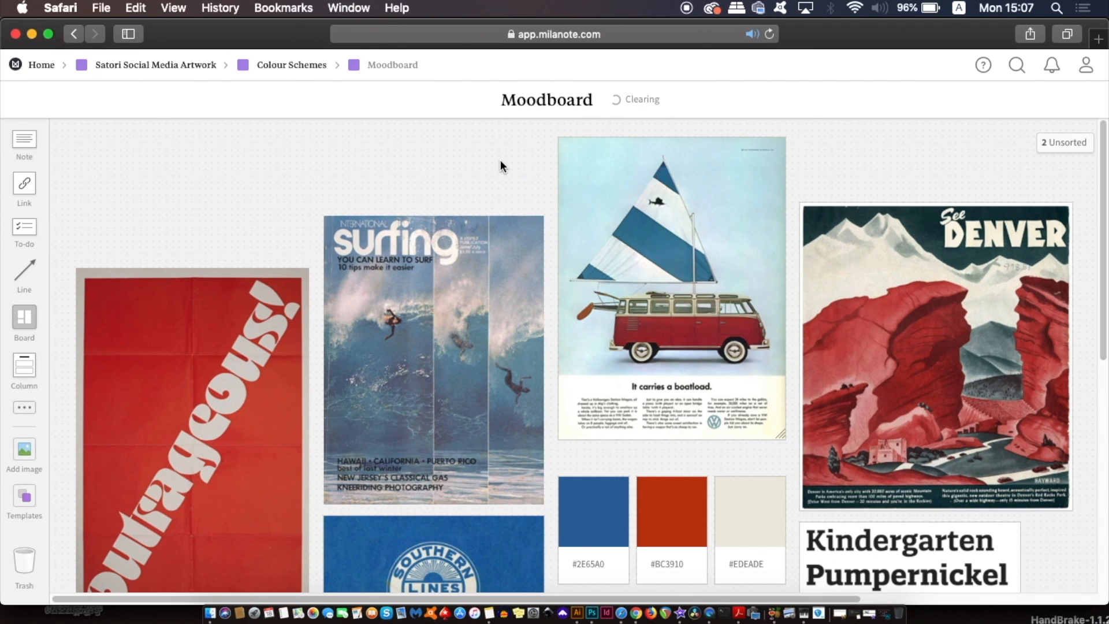
Start editing the first colour swatch's hex code, switch to Illustrator and get the hex code of the first purple square's fill
scroll(1104, 197, "down", 3)
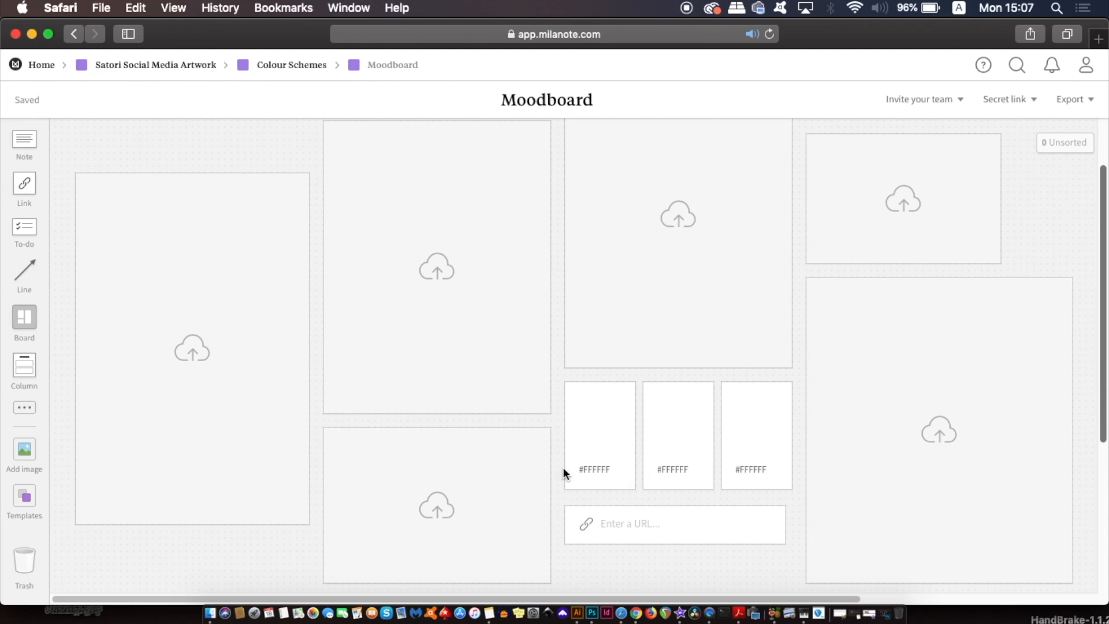
left_click(611, 472)
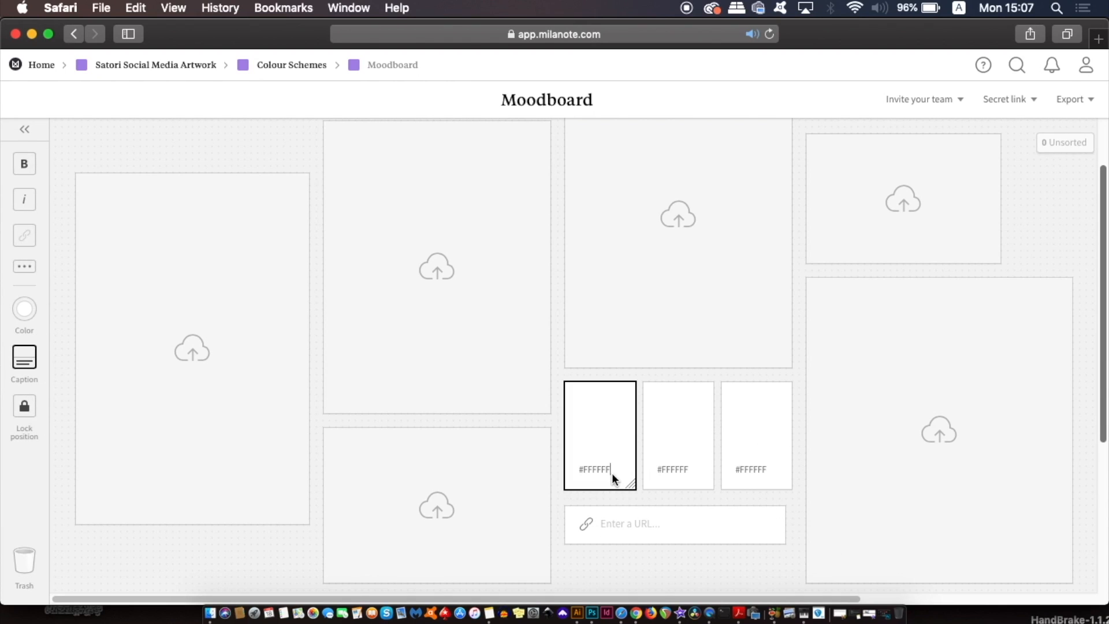
left_click(577, 608)
left_click(481, 279)
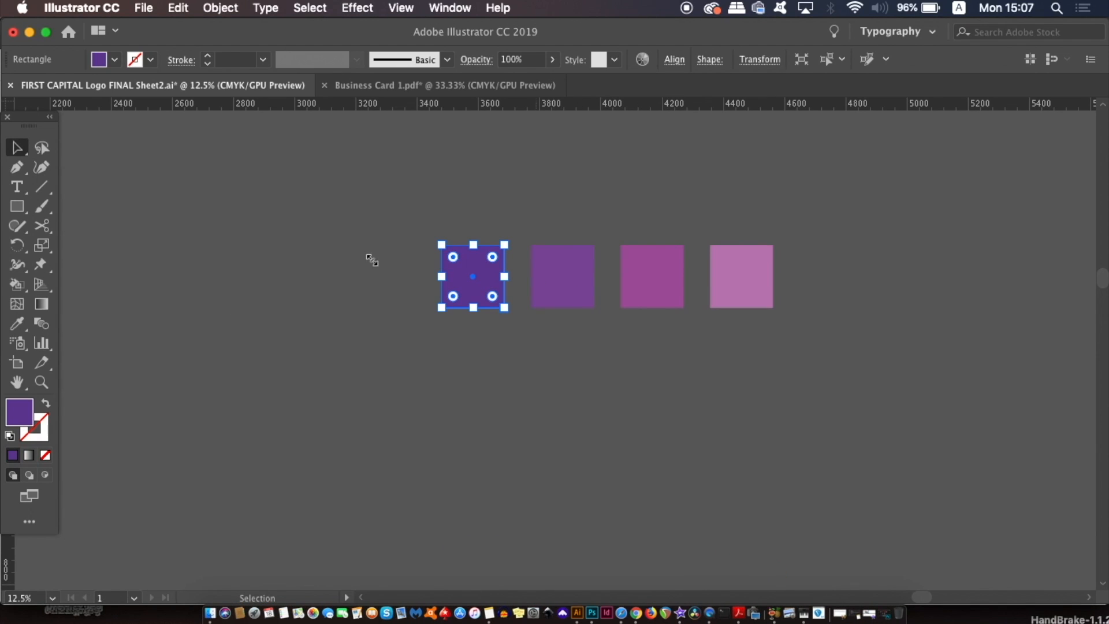
double_click(22, 413)
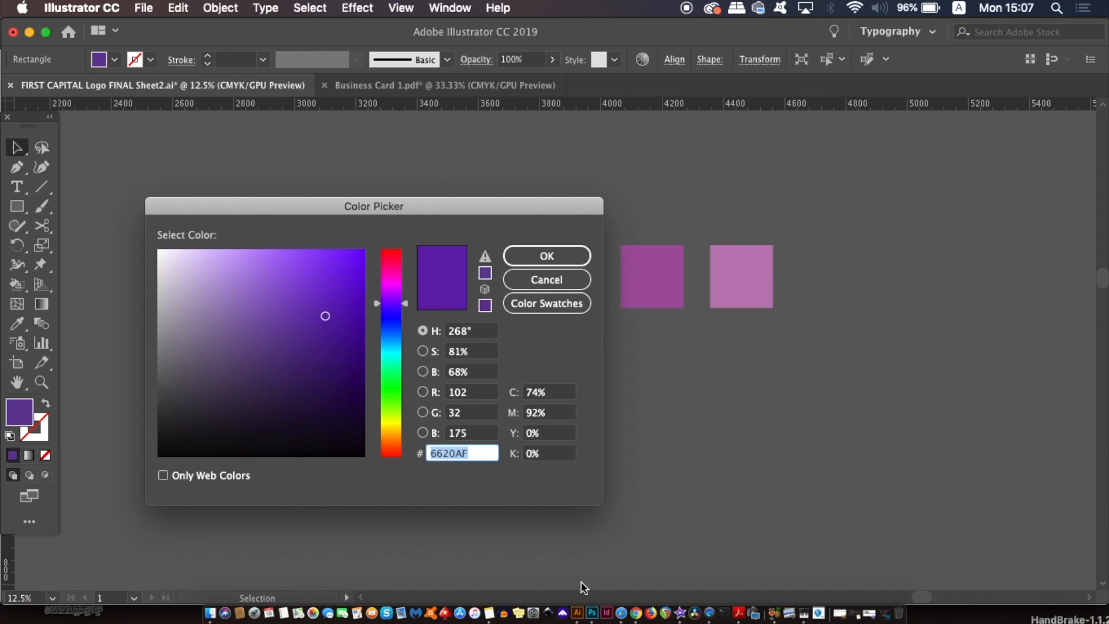
Switch back to the Milanote moodboard in Safari and set the first colour swatch to #6620AF
left_click(620, 604)
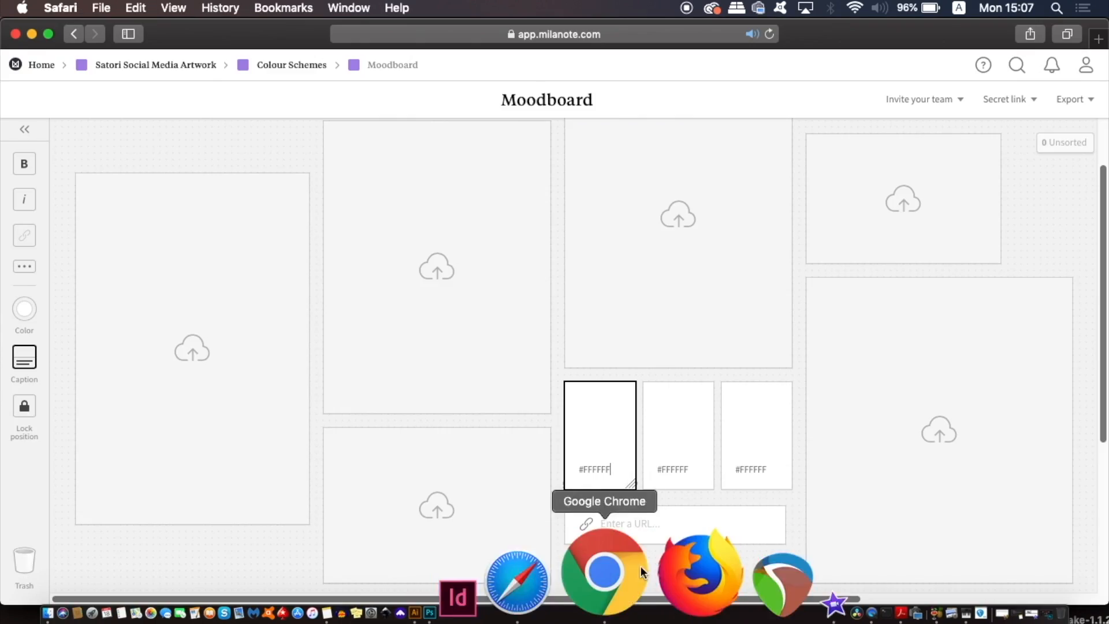
left_click_drag(616, 470, 583, 469)
type("6620AF")
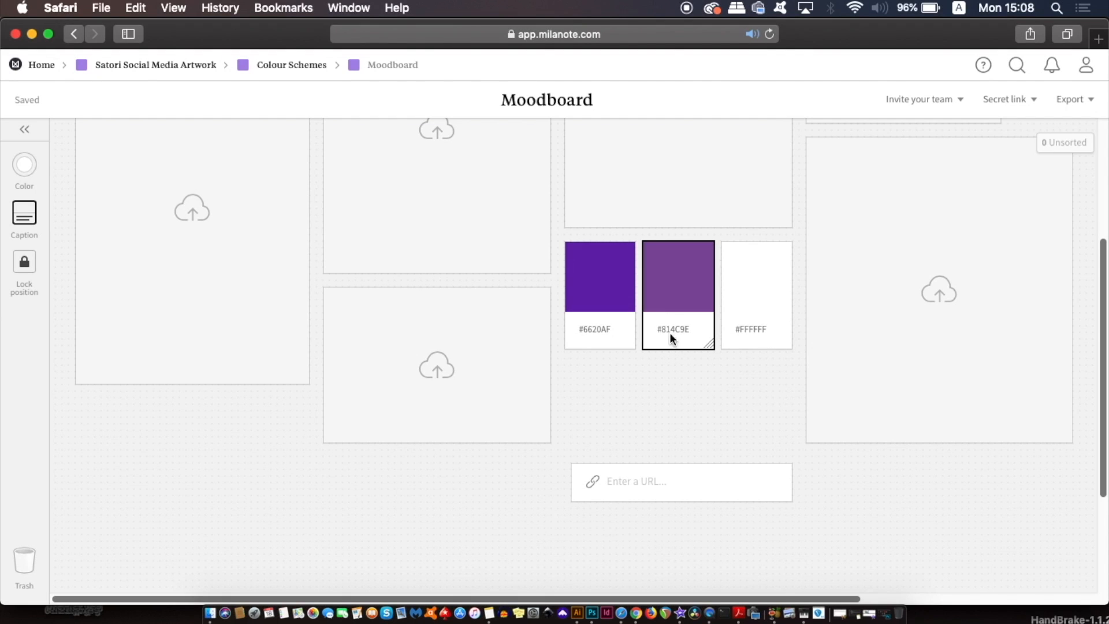
Place a duplicate of the #814C9E swatch below the first swatch and set its colour to #814C8E
right_click(674, 294)
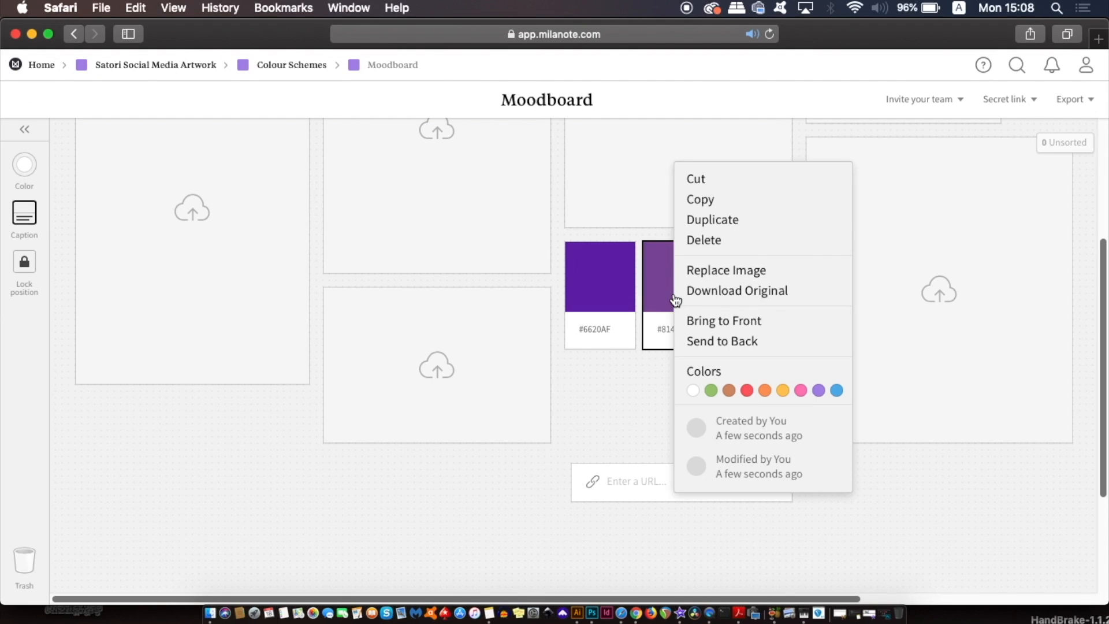
left_click(750, 223)
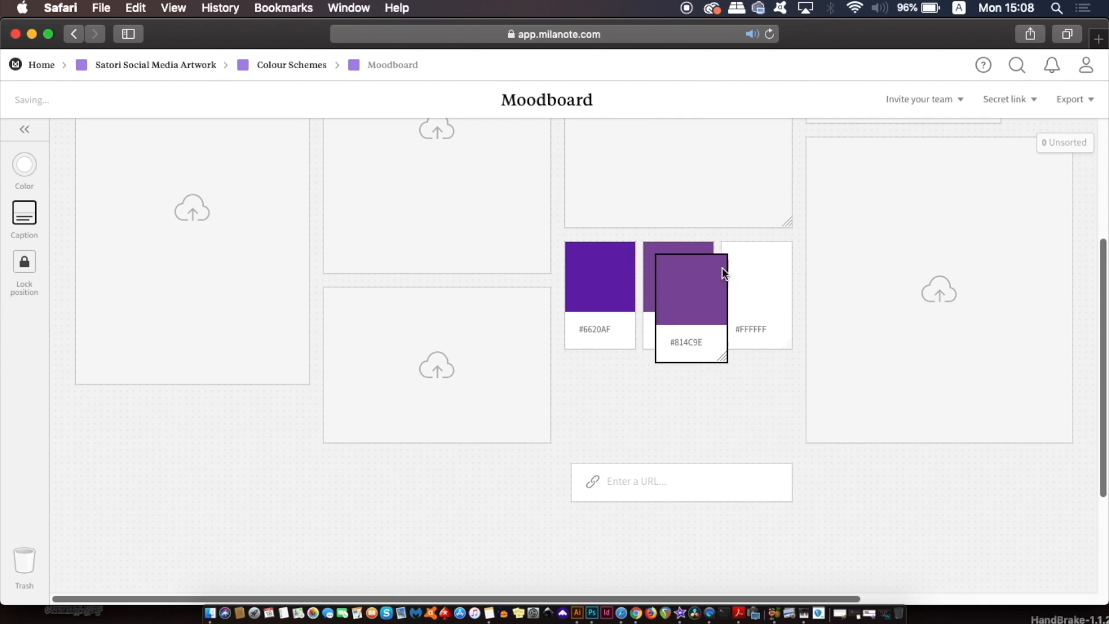
left_click_drag(698, 320, 618, 403)
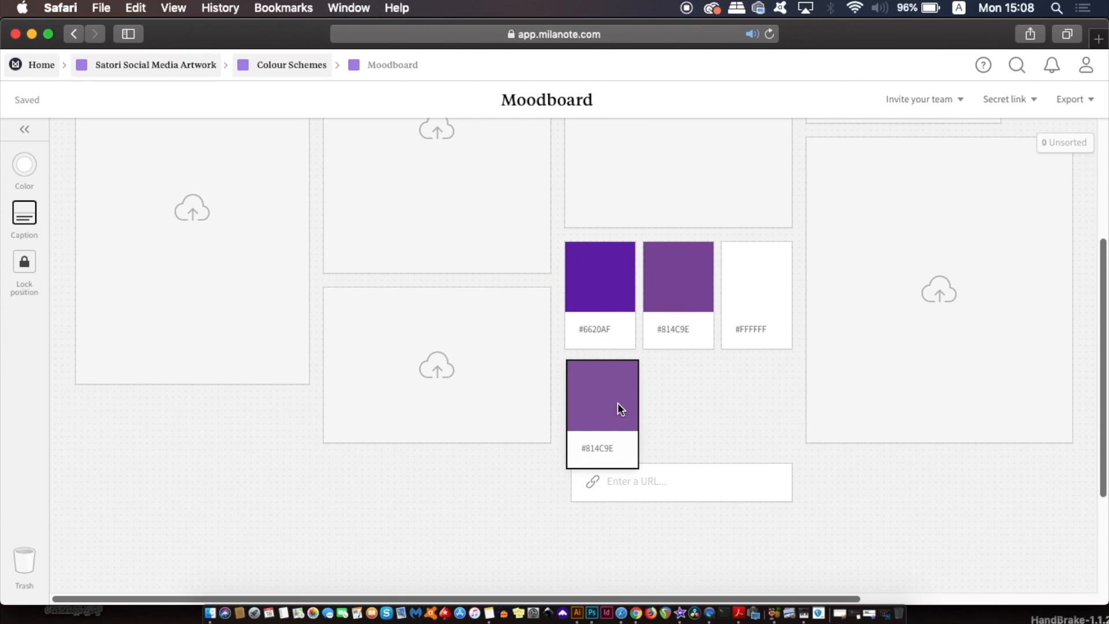
left_click(613, 448)
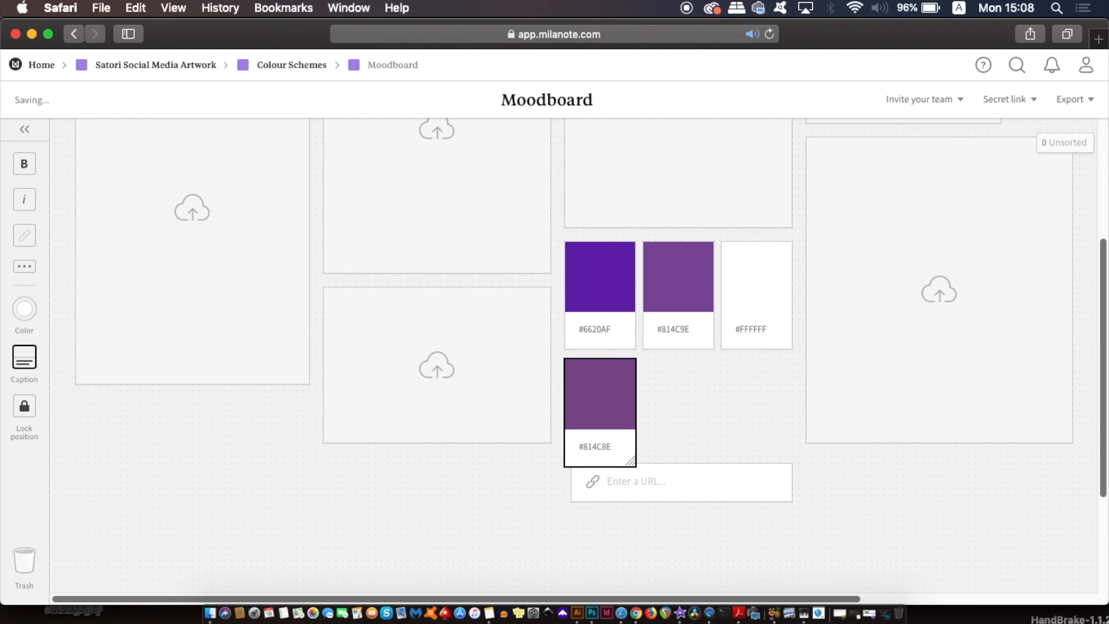
left_click(687, 436)
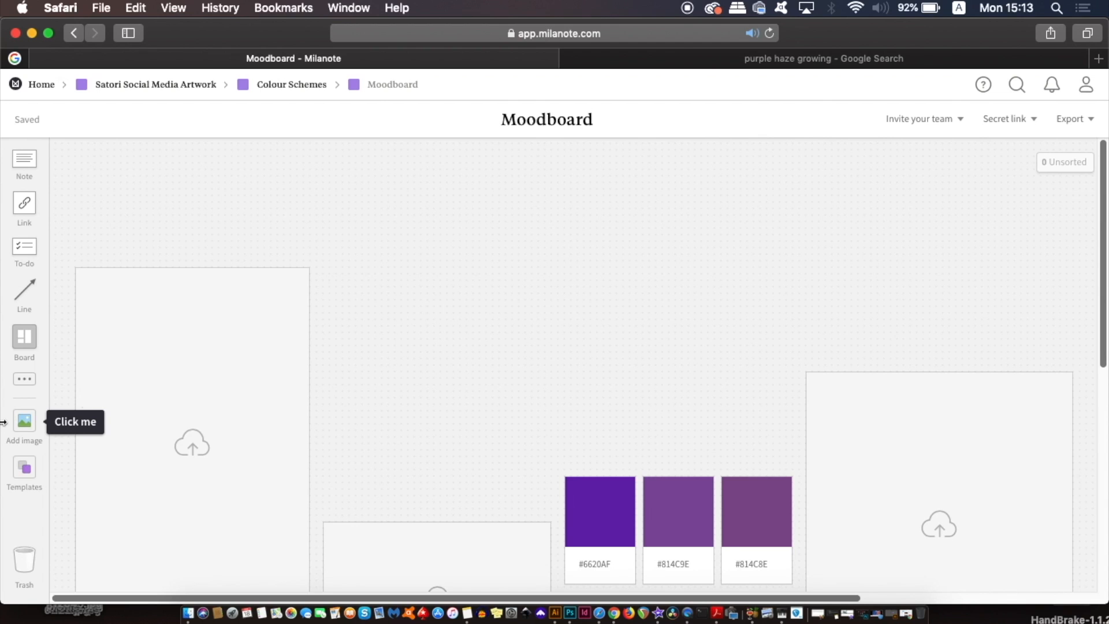
Search the image library for "purple" and browse the results as far as the purple mountain photo
left_click(24, 420)
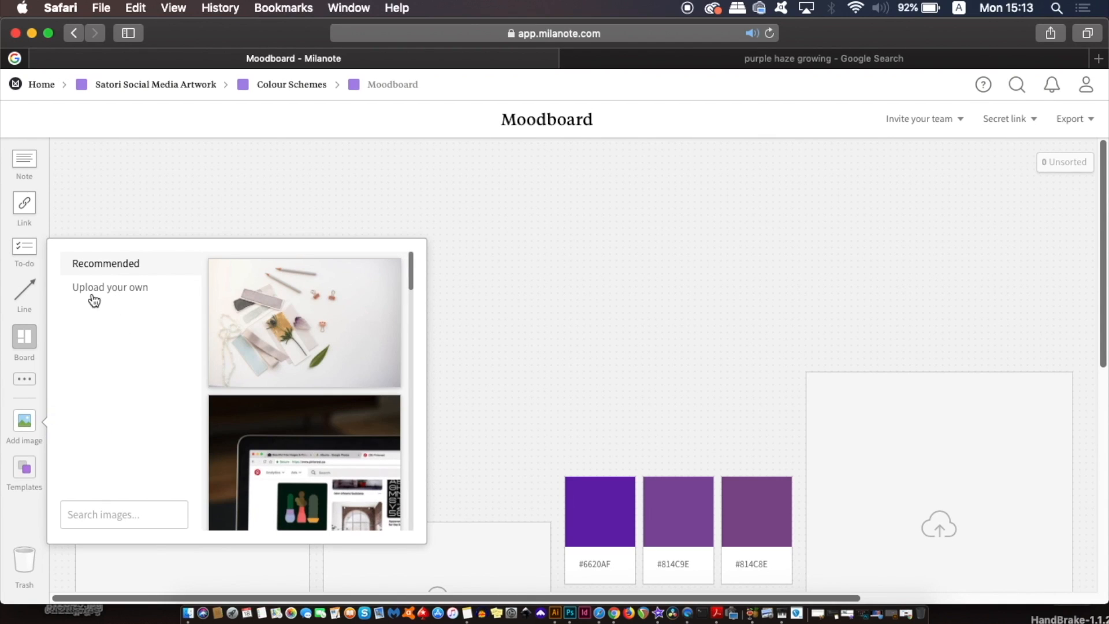
left_click(138, 506)
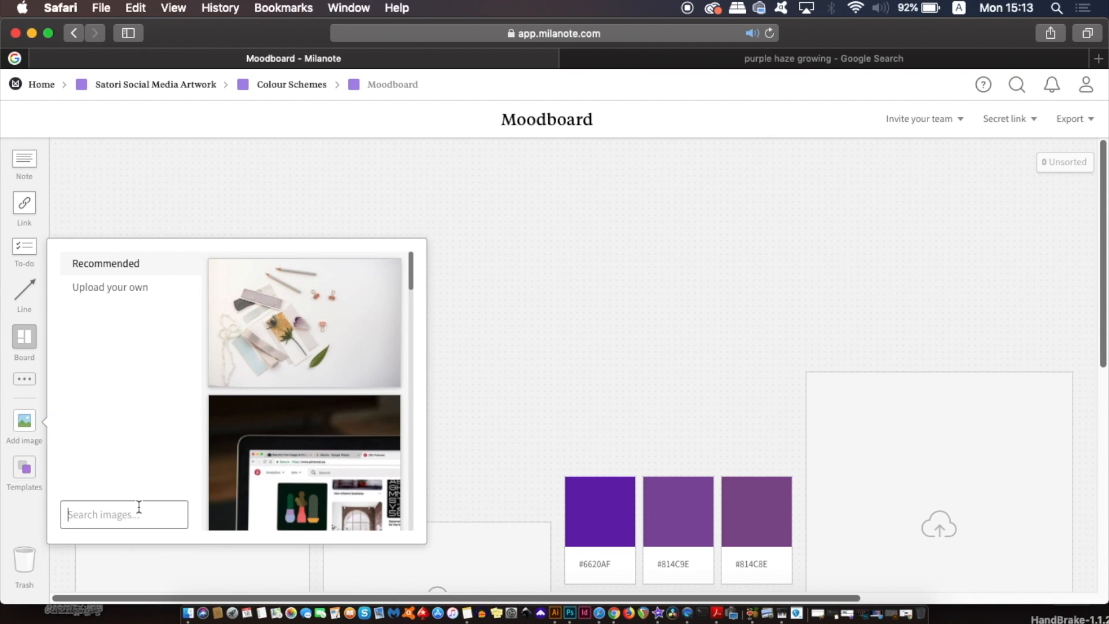
type("purple")
key("Return")
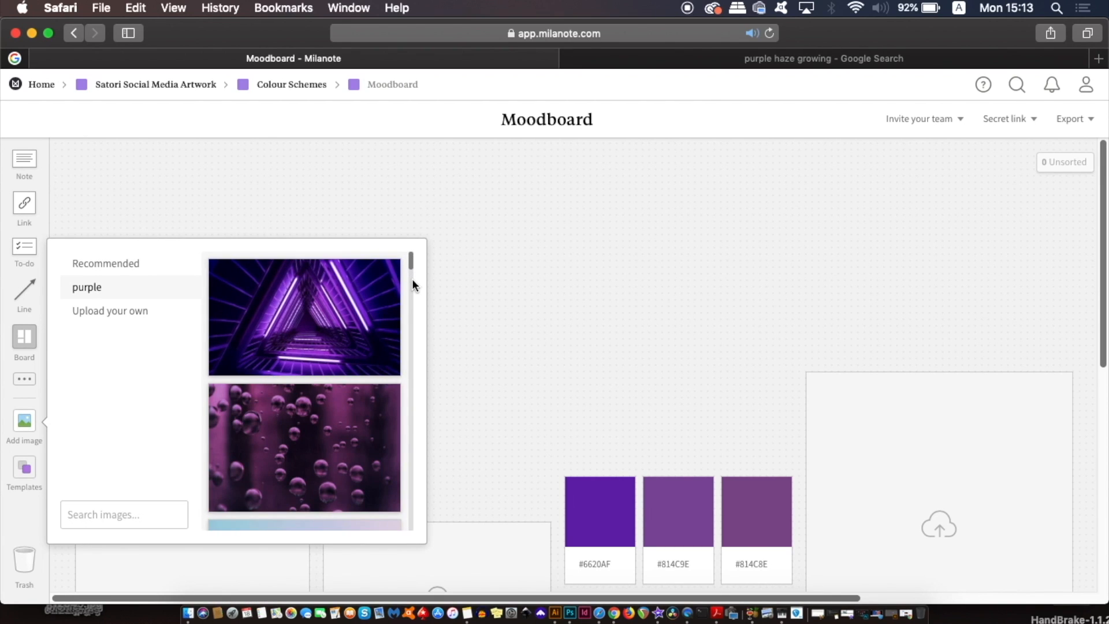
left_click_drag(408, 261, 408, 306)
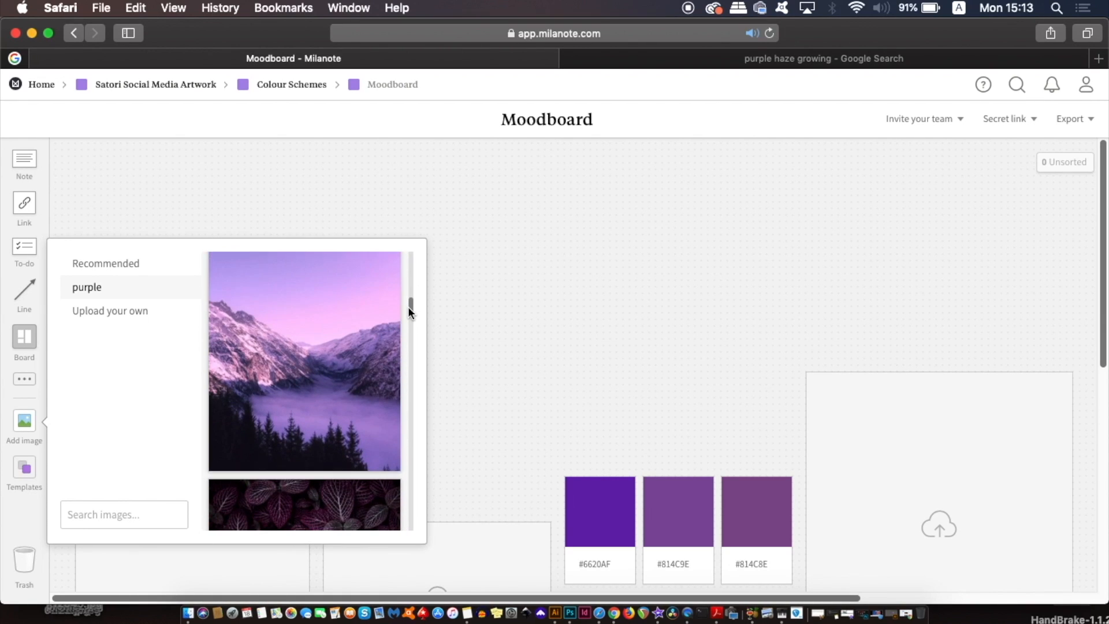
Place the purple mountain photo on the moodboard, sized down and positioned beside the colour swatches
left_click_drag(331, 338, 543, 306)
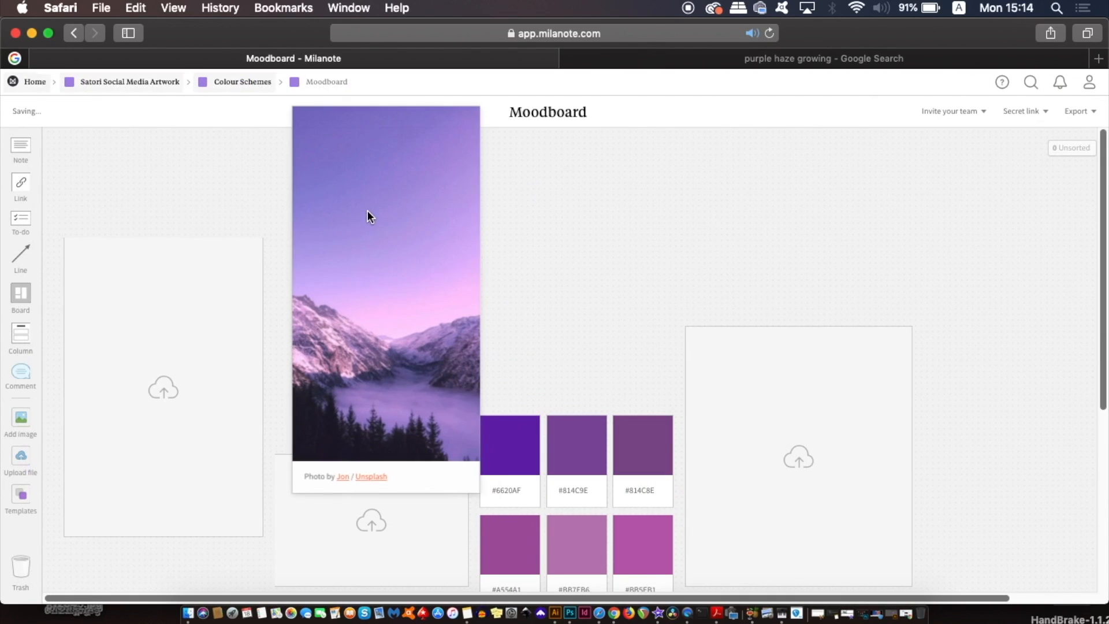
left_click_drag(468, 503, 412, 398)
left_click_drag(358, 291, 414, 353)
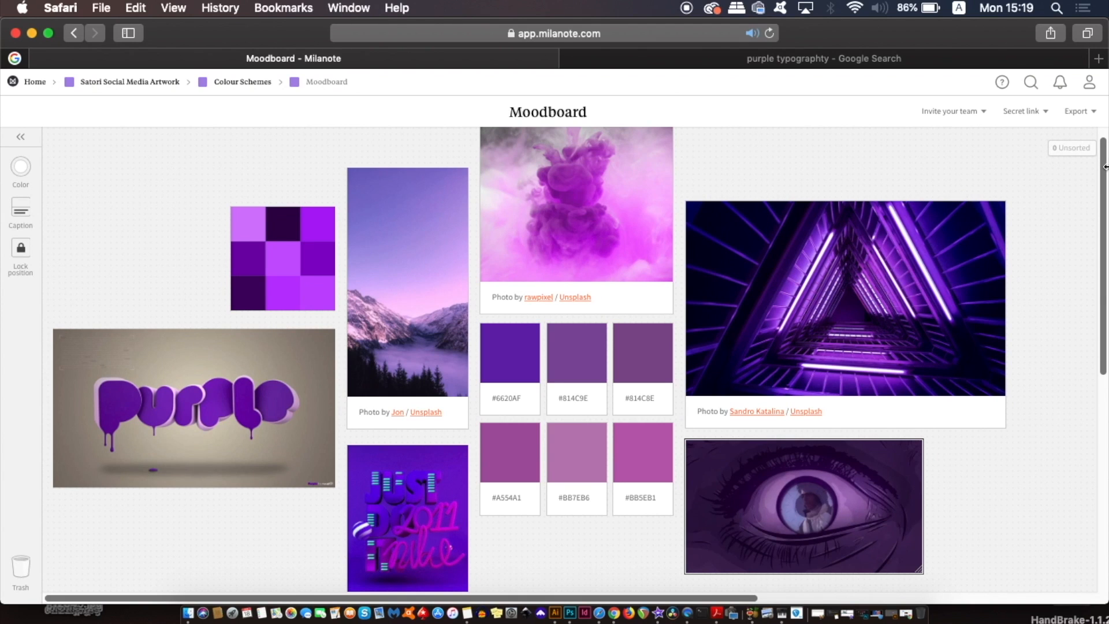
Select the hex code caption of the #6620AF swatch on the moodboard
scroll(1103, 168, "up", 1)
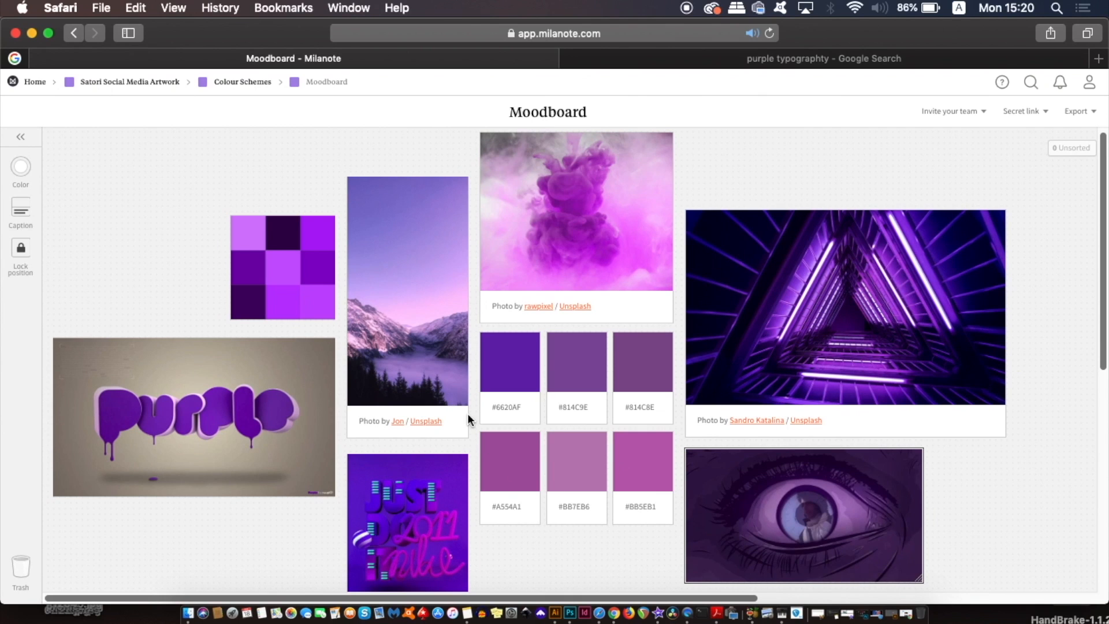
left_click(514, 390)
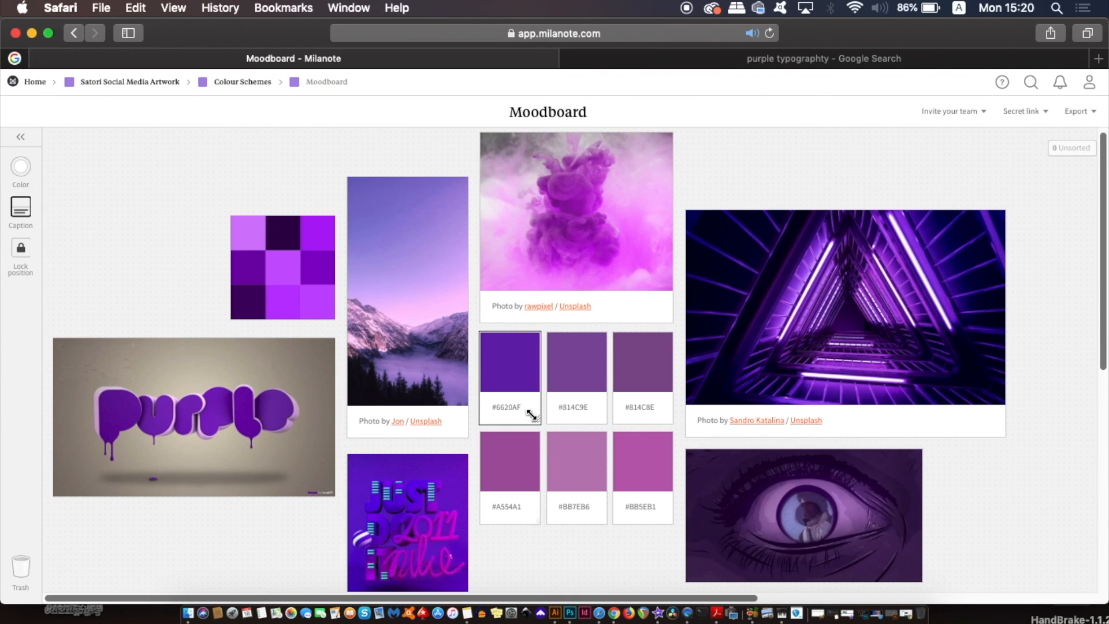
double_click(515, 408)
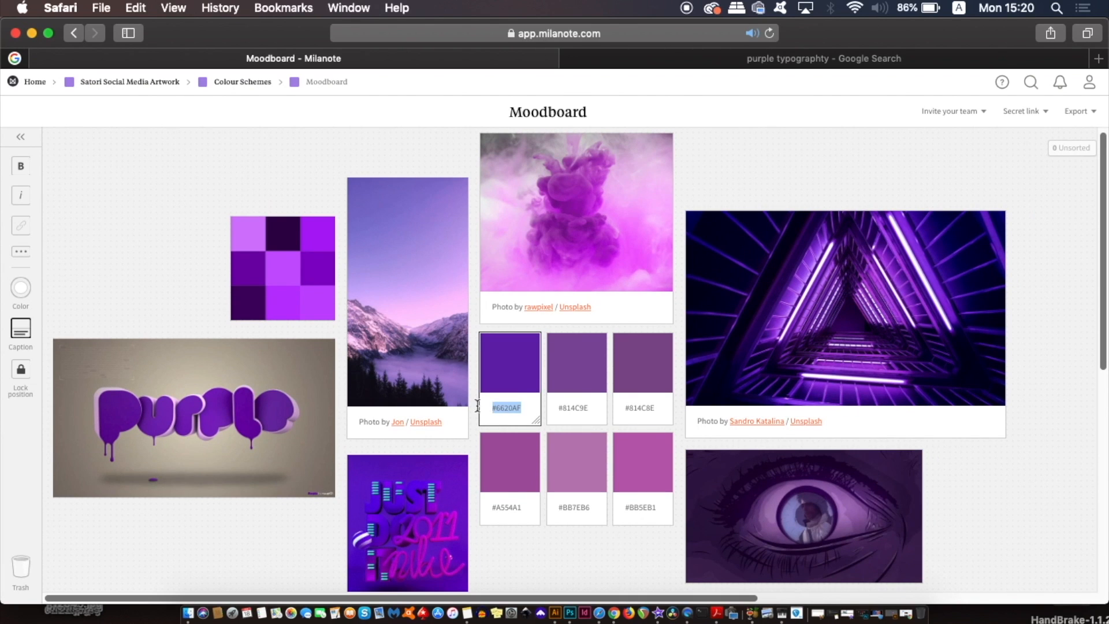
key("Escape")
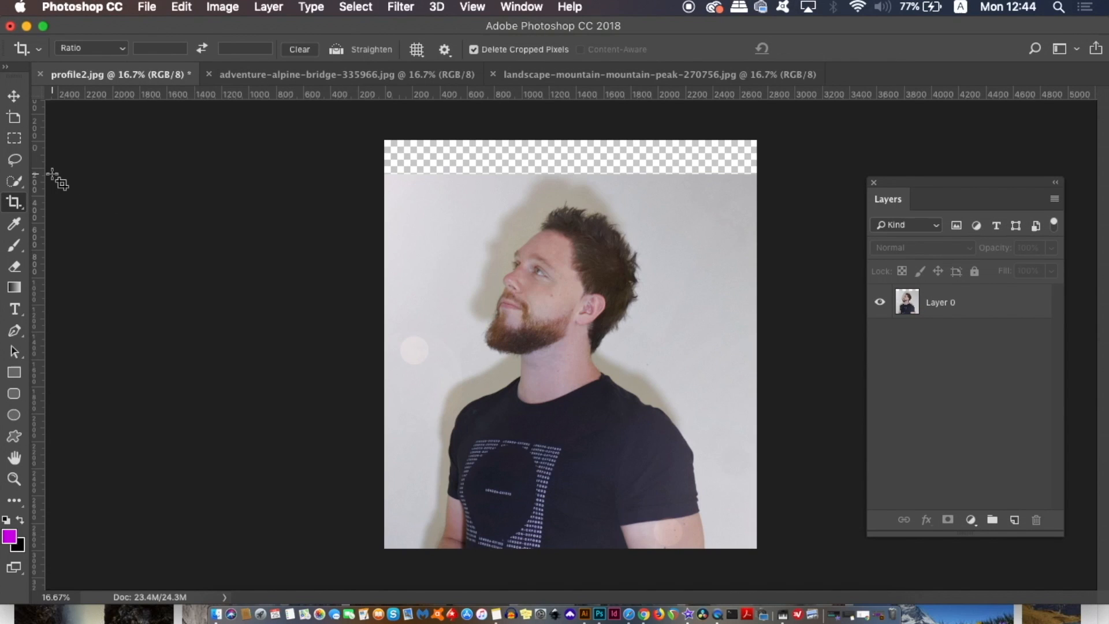
In Photoshop, select the man's head and torso on Layer 0 of profile2.jpg with the Quick Selection Tool
left_click(11, 182)
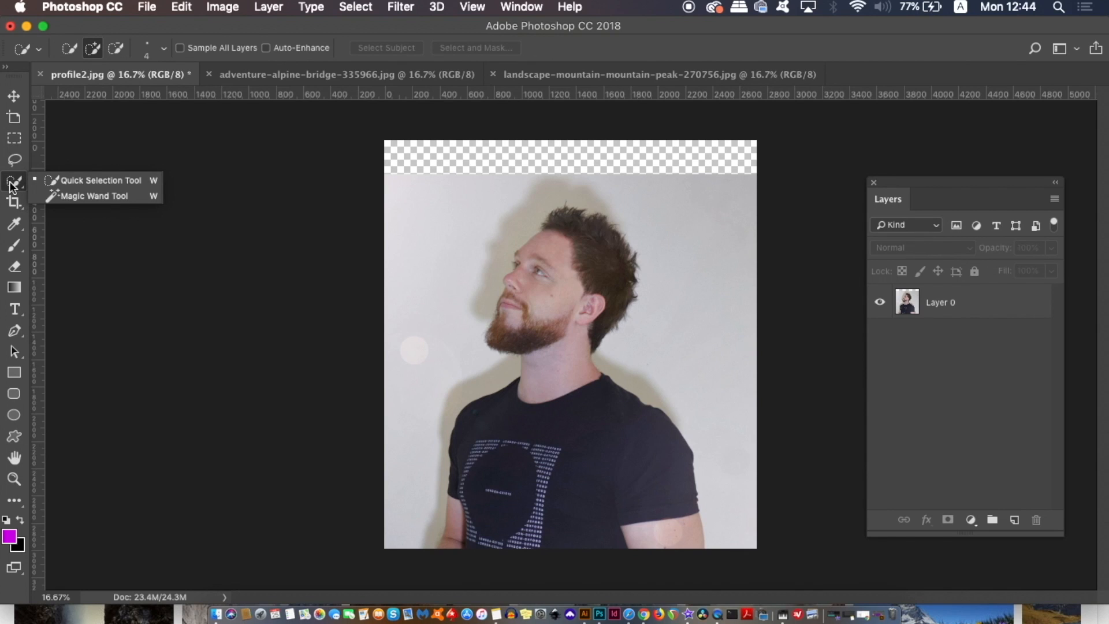
left_click(71, 188)
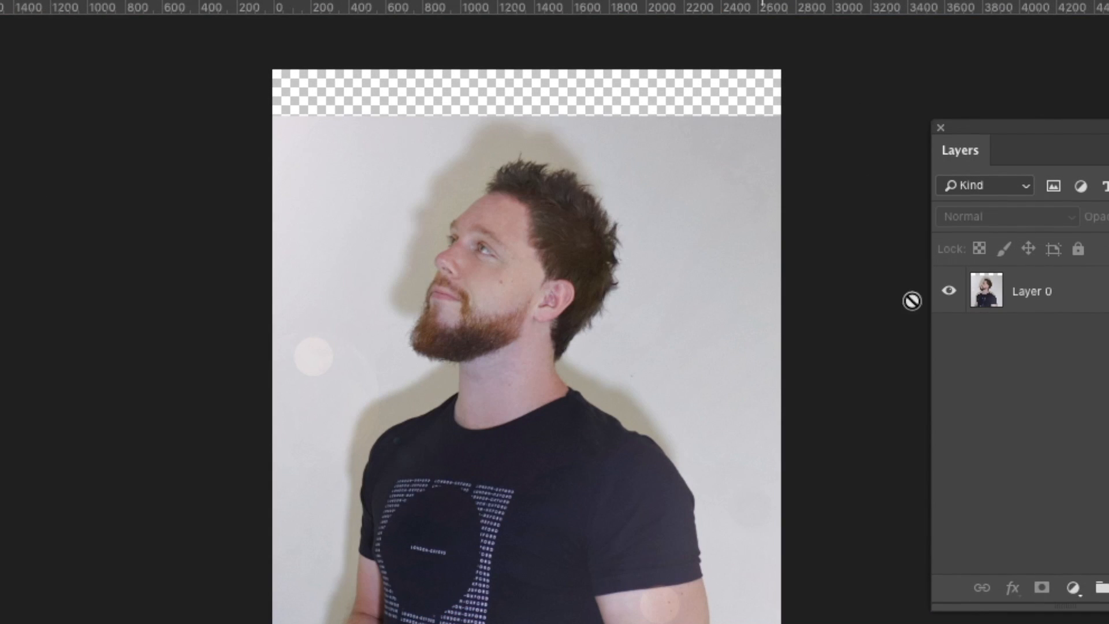
left_click(1077, 298)
mouse_move(525, 230)
left_mouse_down()
mouse_move(506, 363)
mouse_move(471, 406)
mouse_move(419, 533)
mouse_move(432, 599)
mouse_move(370, 614)
mouse_move(359, 579)
mouse_move(521, 510)
mouse_move(674, 582)
left_mouse_up()
mouse_move(498, 345)
left_mouse_down()
mouse_move(482, 252)
mouse_move(539, 183)
mouse_move(529, 146)
mouse_move(551, 177)
left_mouse_up()
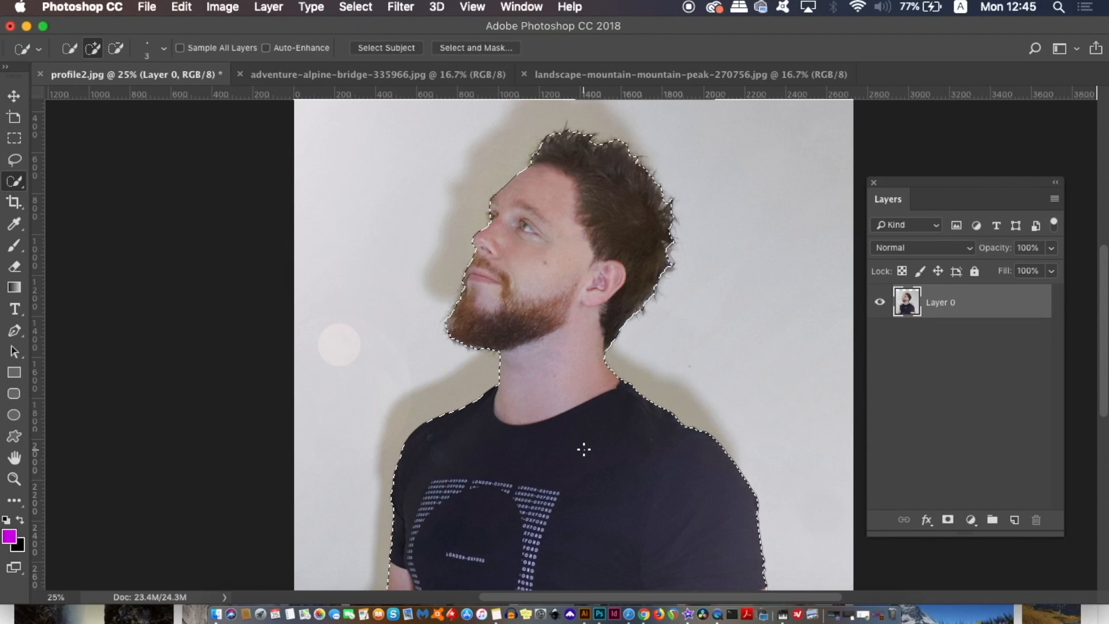
Feather the selection around the man by 0.5 pixels
right_click(571, 452)
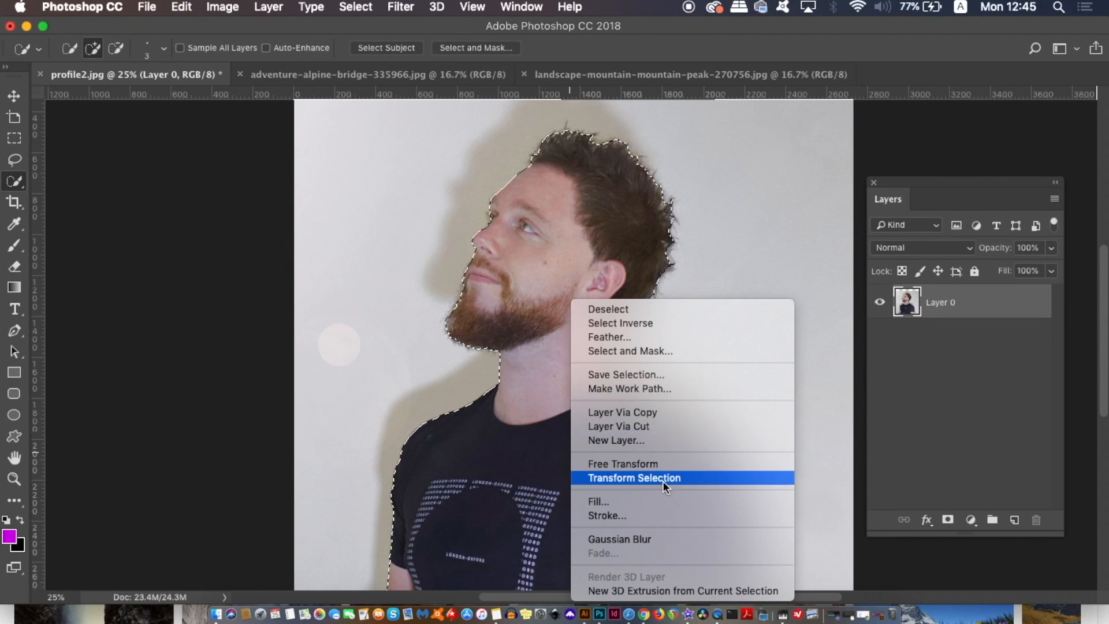
left_click(701, 336)
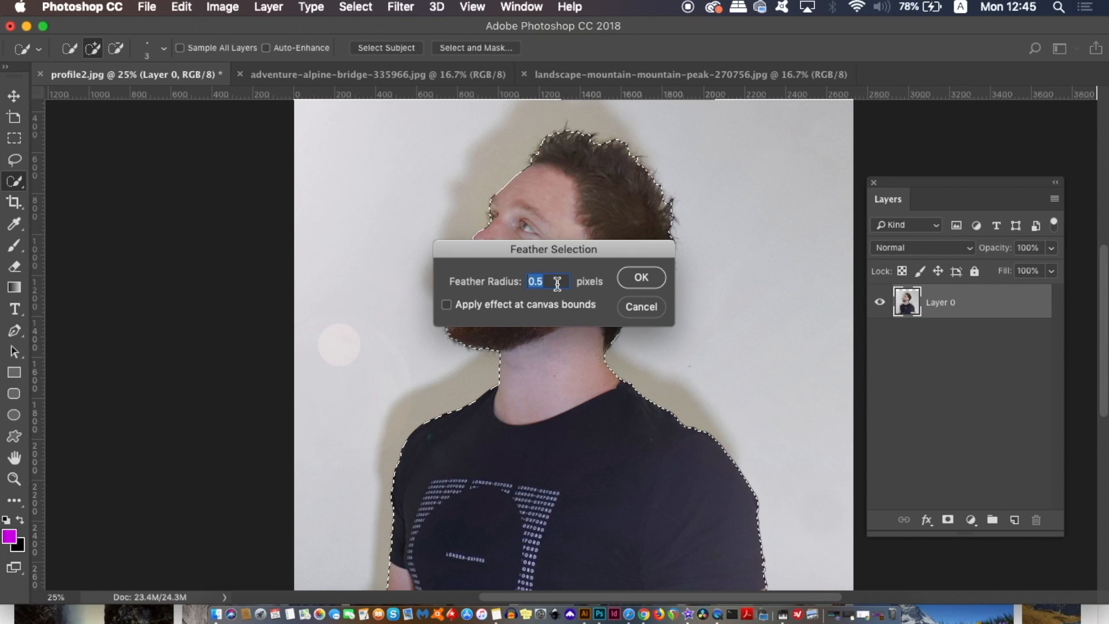
left_click(641, 276)
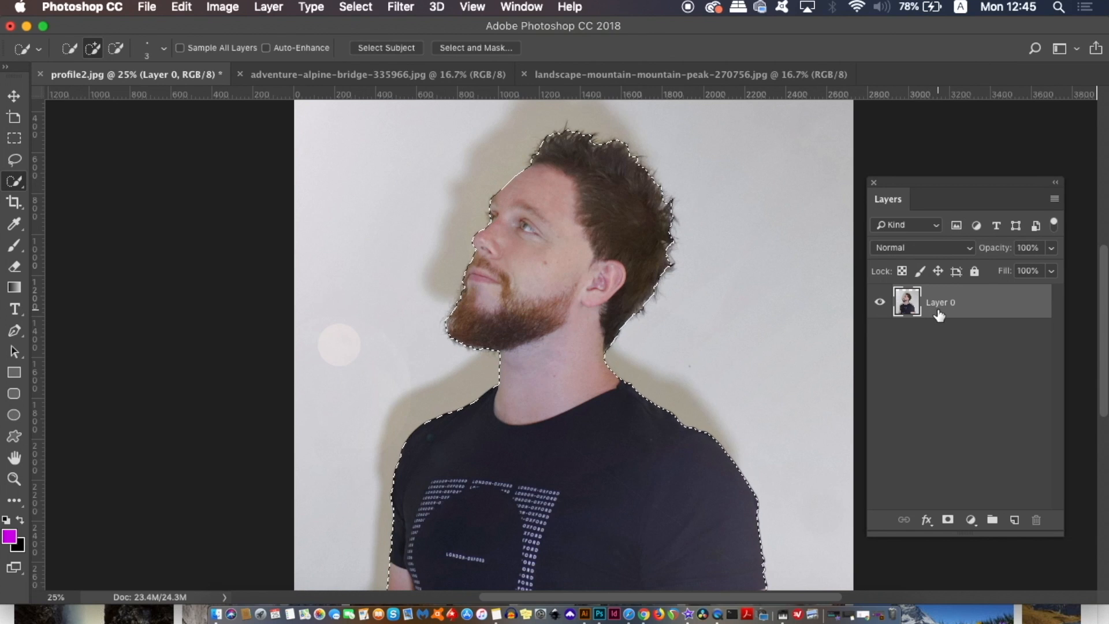
Copy the selected man onto a new layer and delete the original Layer 0
key("super+j")
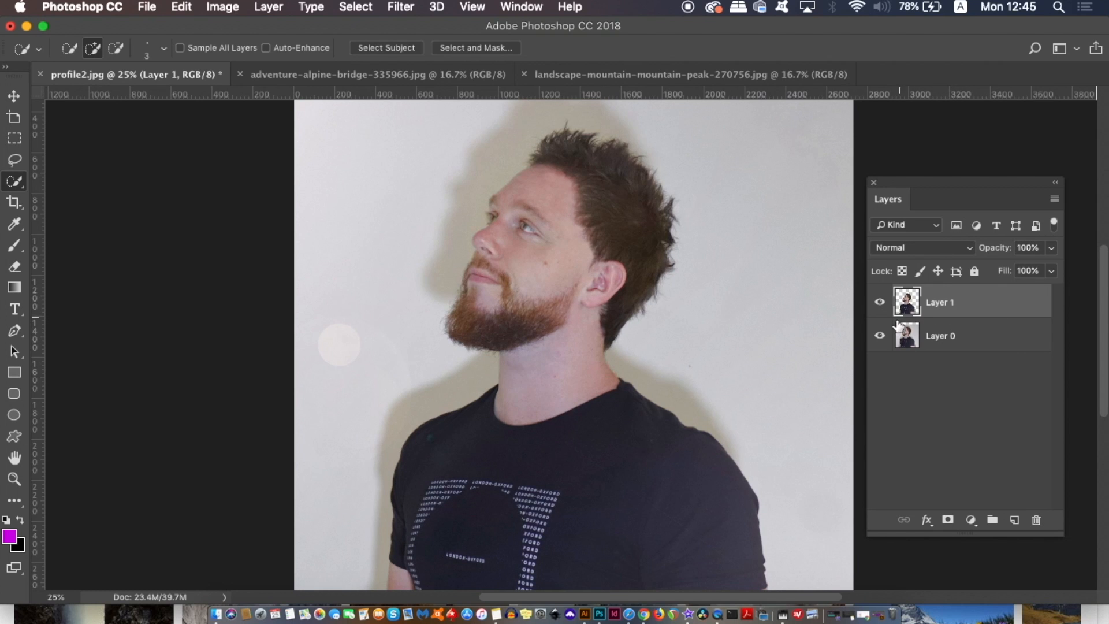
left_click(883, 336)
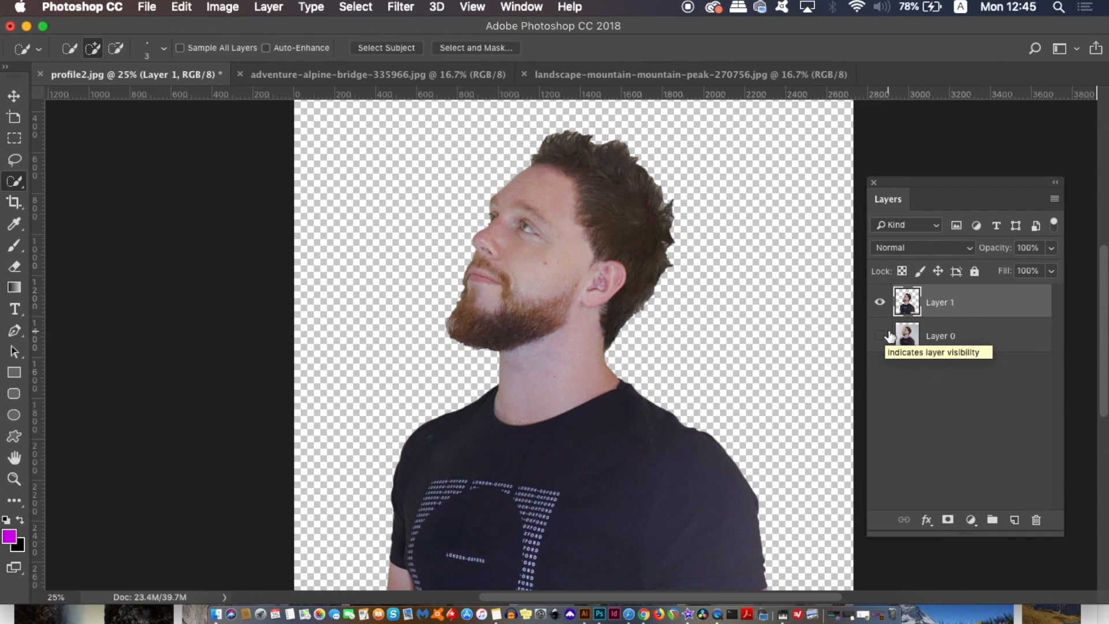
left_click(906, 334)
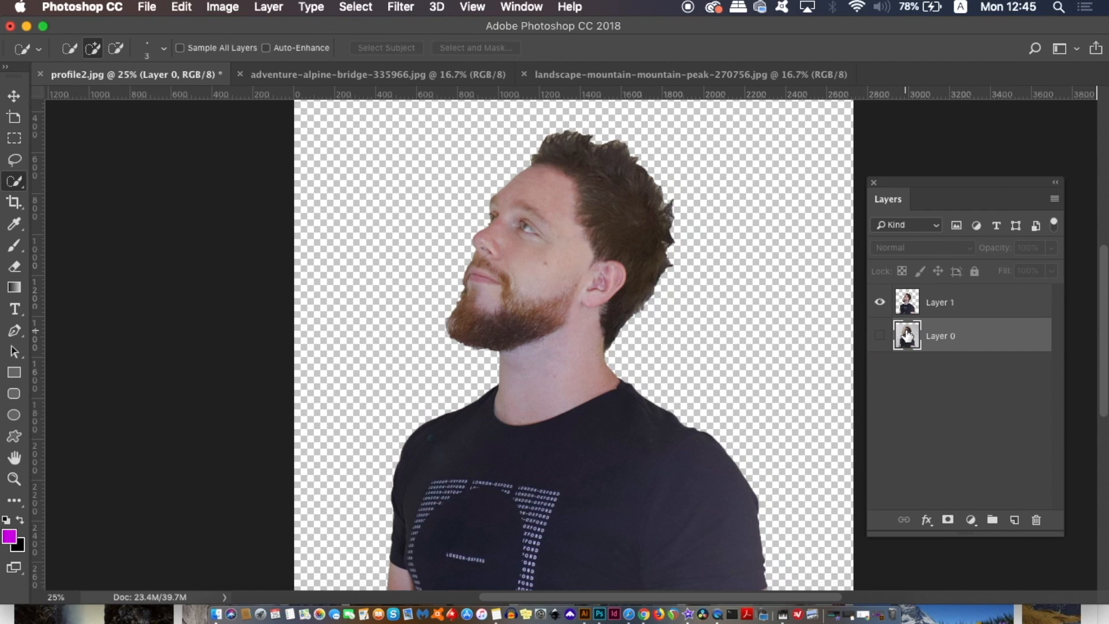
left_click_drag(906, 335, 1036, 519)
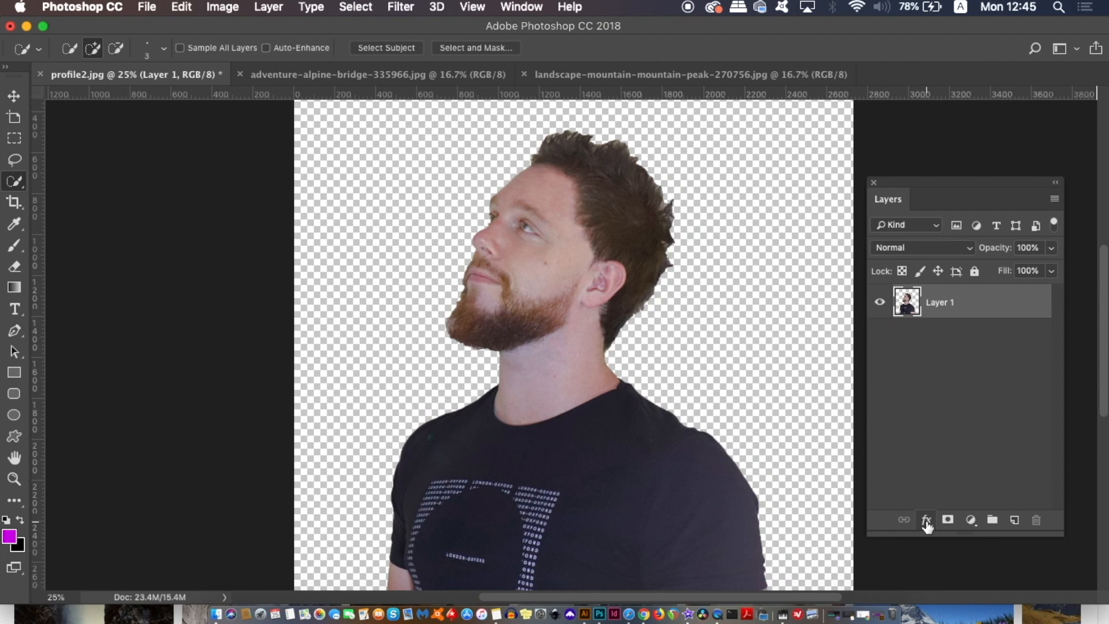
Add a white (#ffffff) Solid Color fill layer and place it beneath the cut-out man on Layer 1
left_click(971, 520)
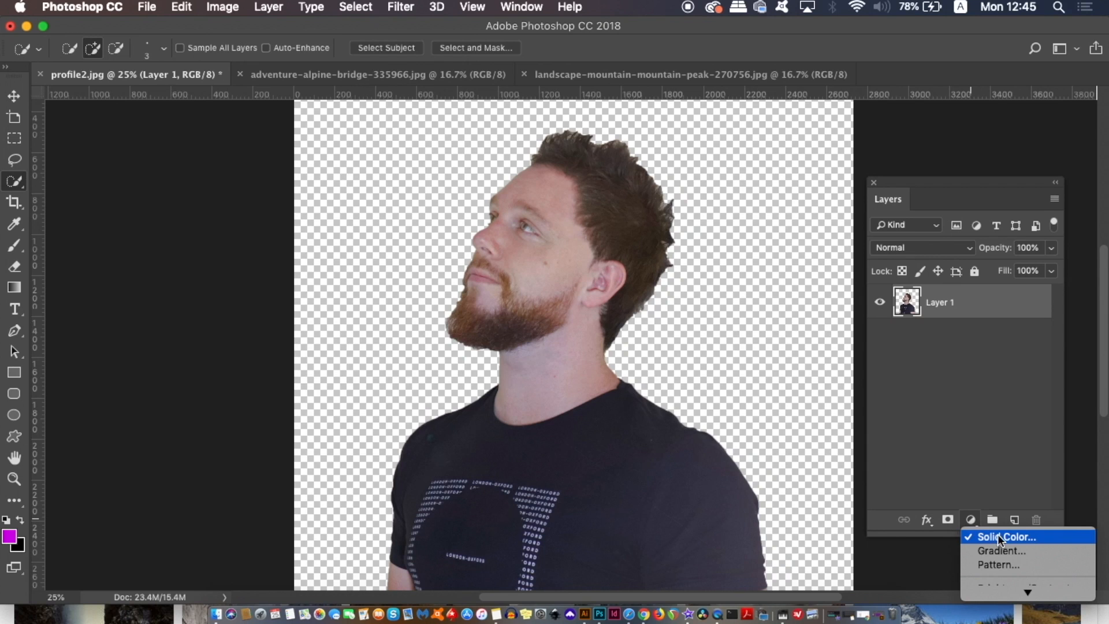
left_click(1025, 538)
mouse_move(871, 335)
left_mouse_down()
mouse_move(743, 364)
mouse_move(673, 332)
left_mouse_up()
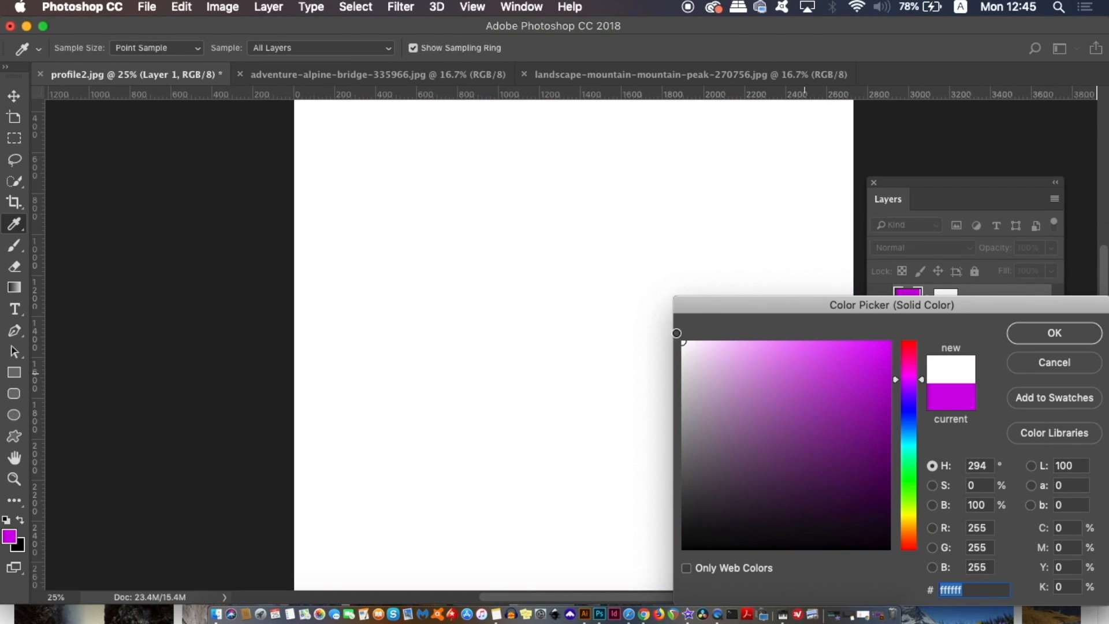
left_click(1070, 334)
left_click_drag(993, 302, 989, 344)
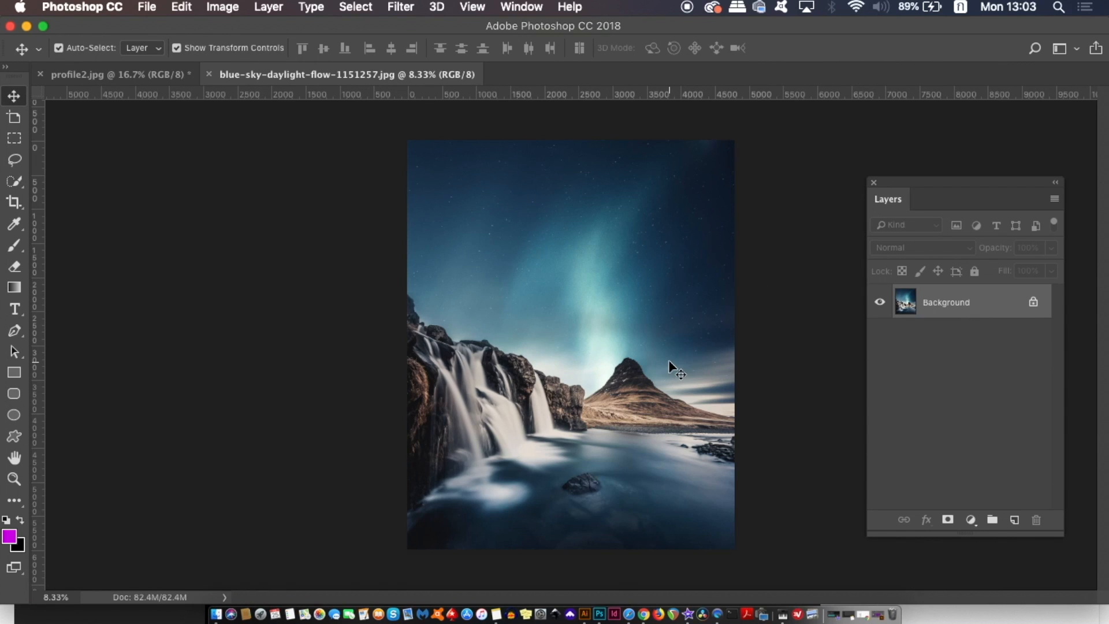
Bring the waterfall landscape image into profile2.jpg above the portrait and set its layer opacity to 50%
left_click_drag(466, 238, 560, 359)
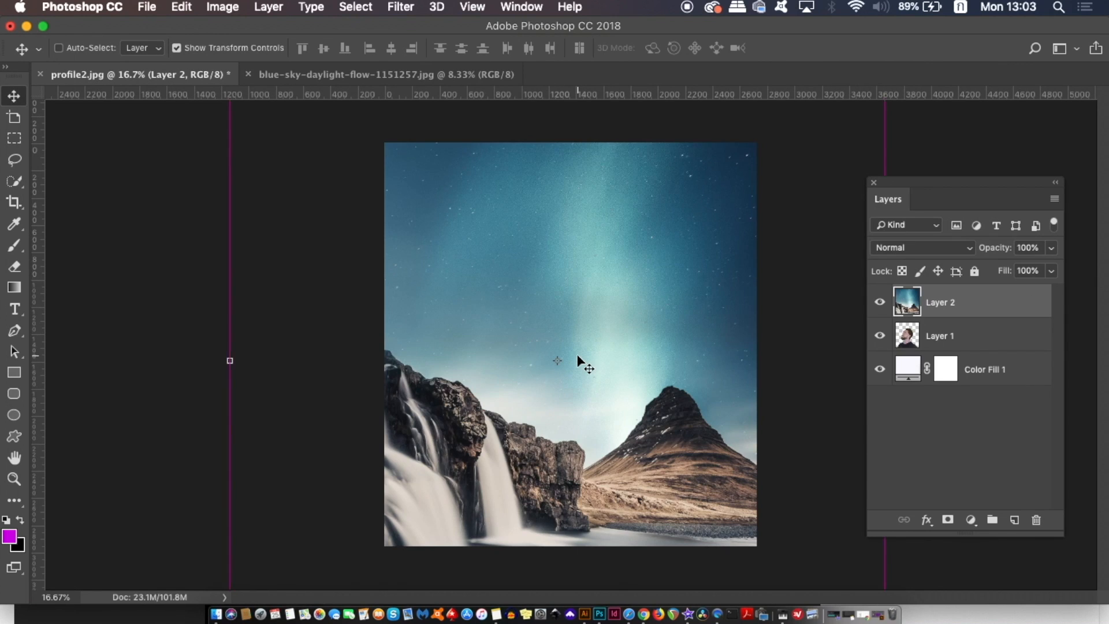
key("super+minus")
left_click(1040, 247)
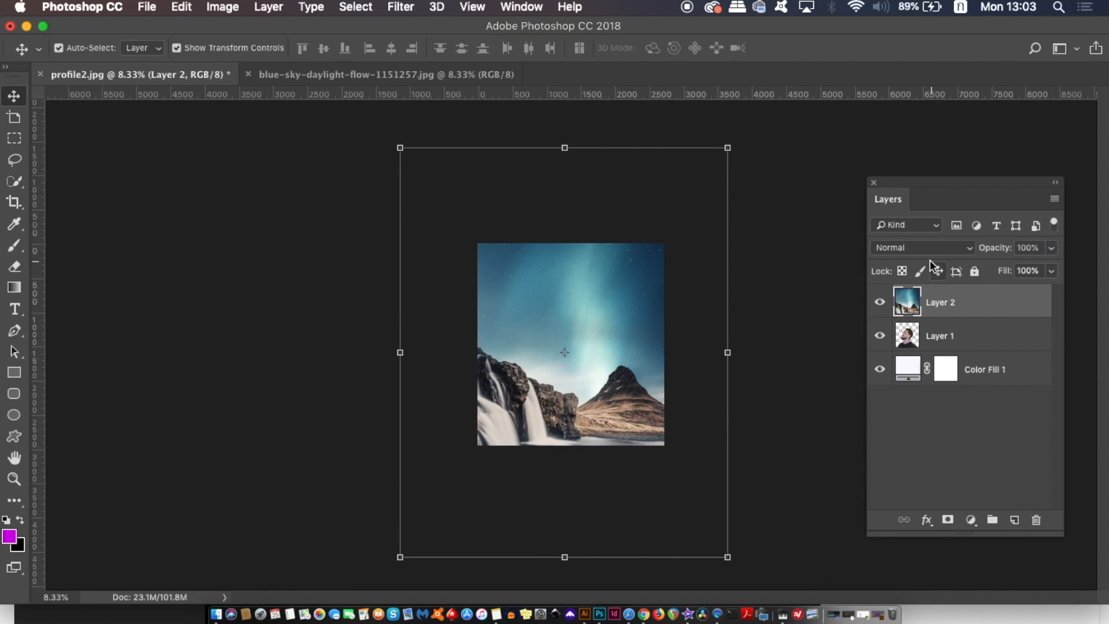
double_click(1030, 247)
type("50")
key("Return")
Scale the landscape on Layer 2 down proportionally and position it over the man's head and shoulders
key("super+plus")
left_click_drag(807, 101, 806, 124)
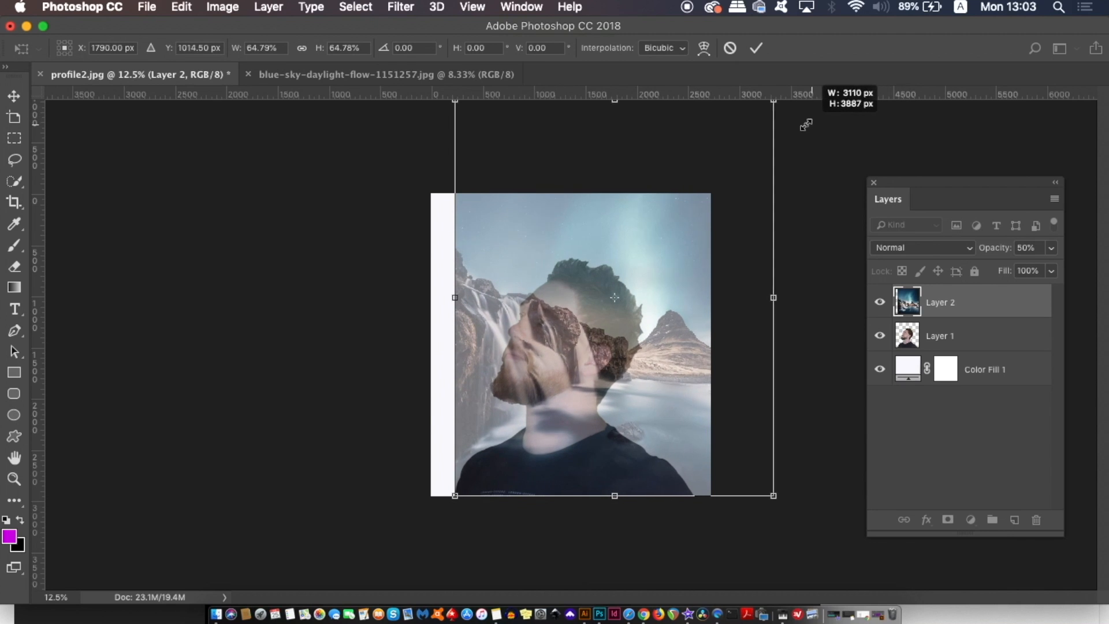
right_click(630, 365)
left_click(716, 567)
mouse_move(668, 437)
left_mouse_down()
mouse_move(588, 442)
mouse_move(651, 440)
left_mouse_up()
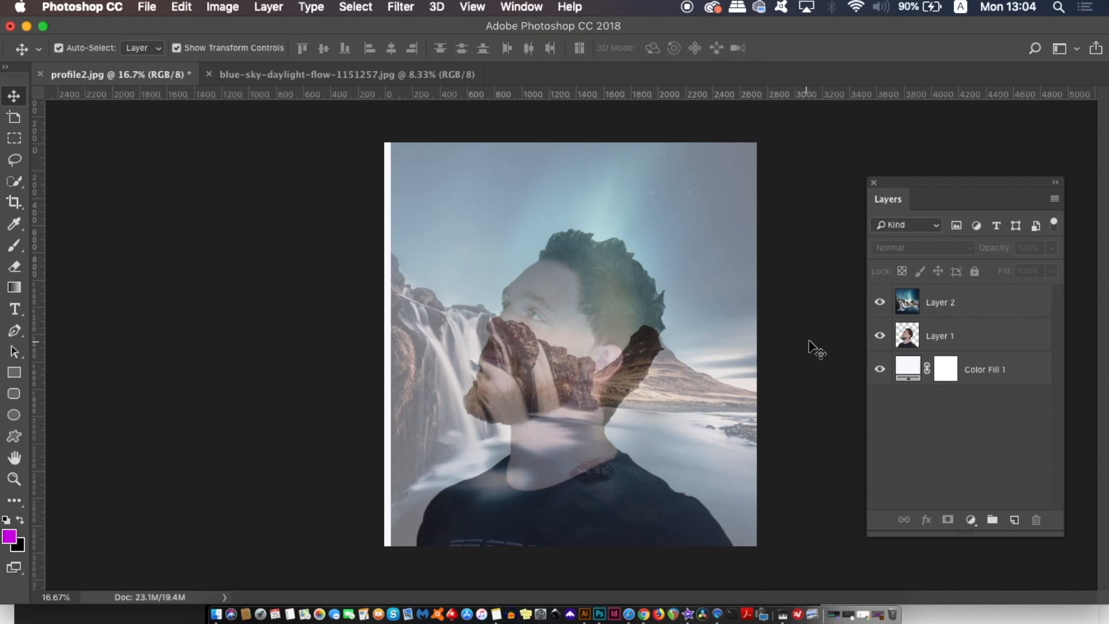
Set the opacity of the landscape on Layer 2 to 100%
left_click(965, 312)
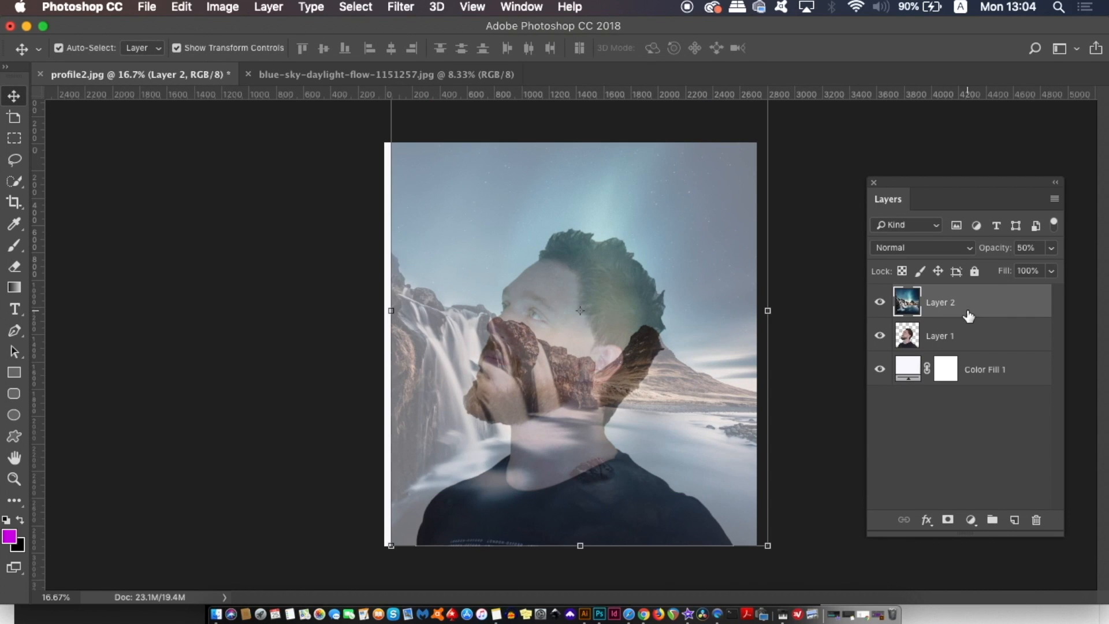
left_click(1053, 248)
left_click_drag(1015, 268, 1052, 267)
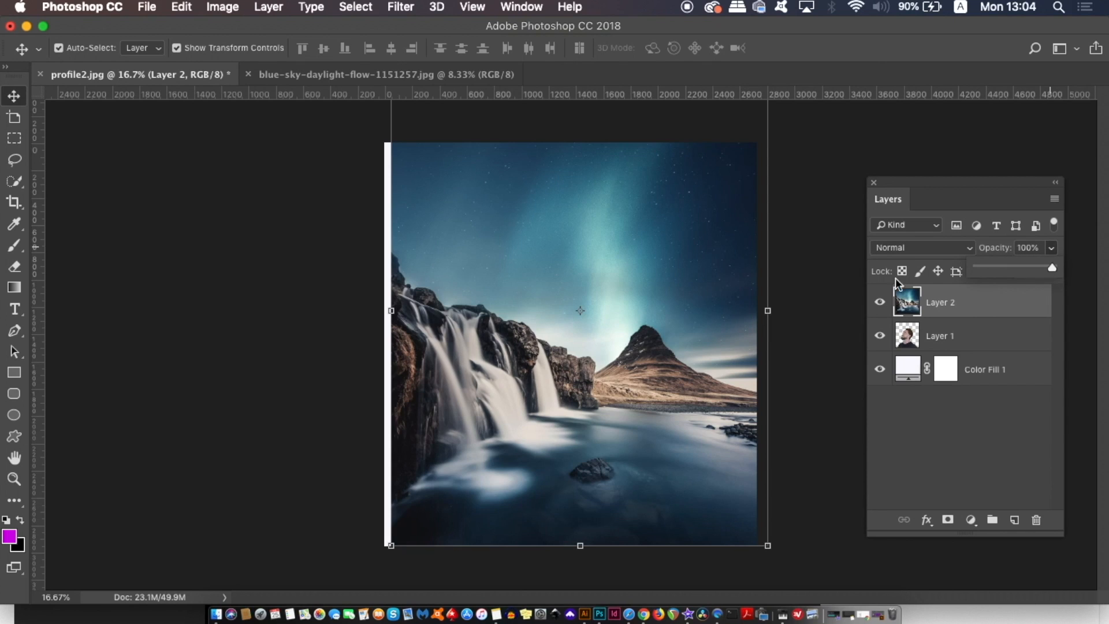
left_click(819, 319)
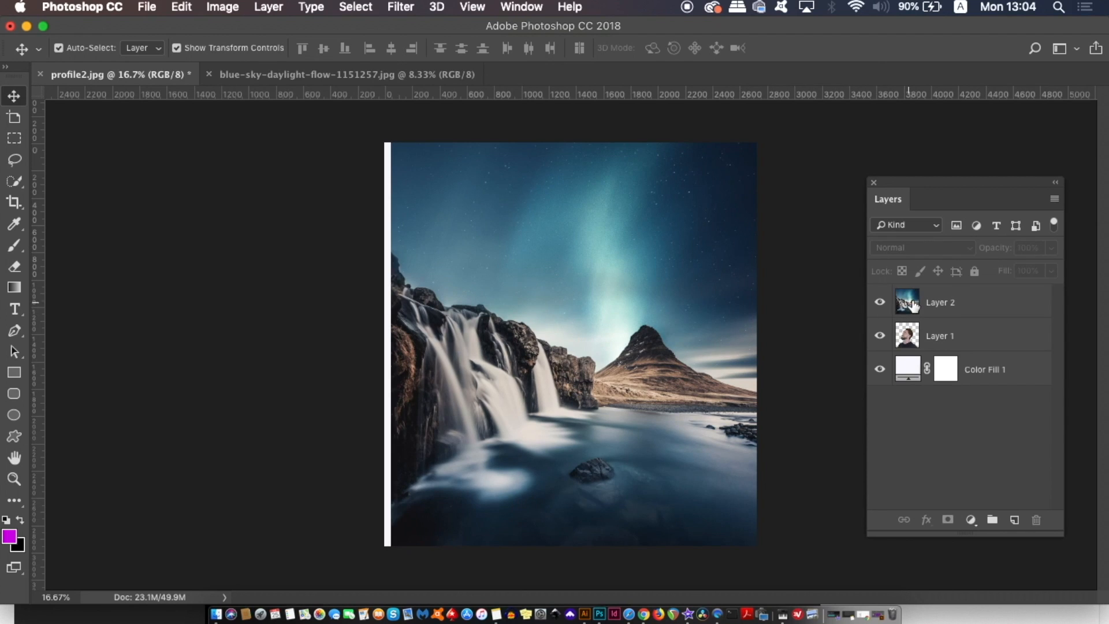
Load the man's outline from Layer 1 as a selection and use it to mask the landscape on Layer 2
left_click(913, 312)
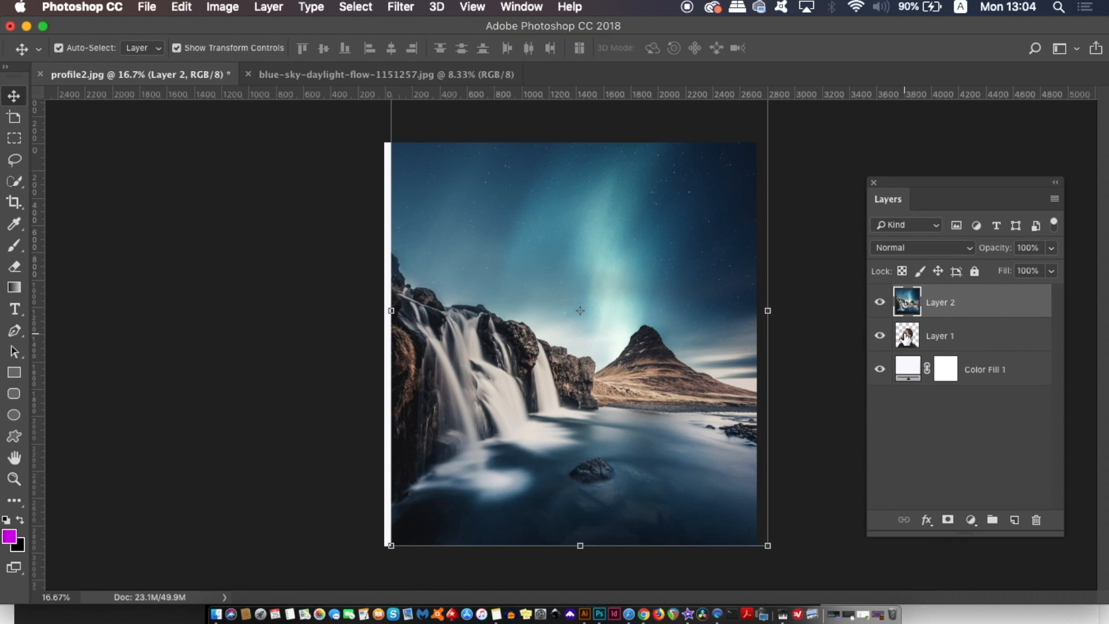
left_click(906, 337, "super")
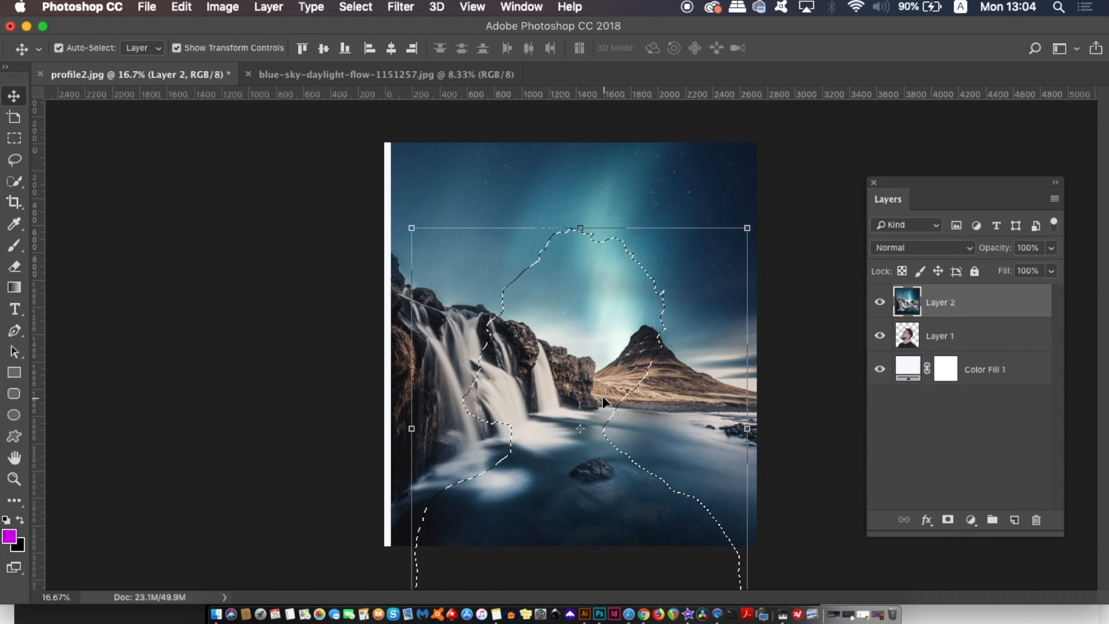
left_click(947, 520)
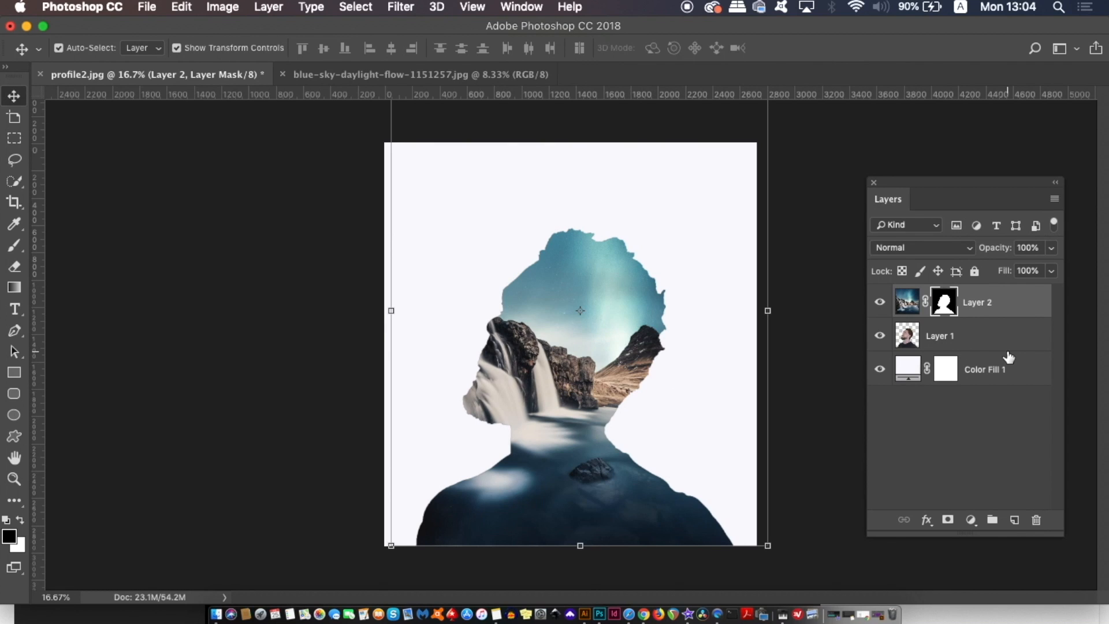
Duplicate the portrait on Layer 1 above the masked landscape and desaturate the copy
left_click(956, 342)
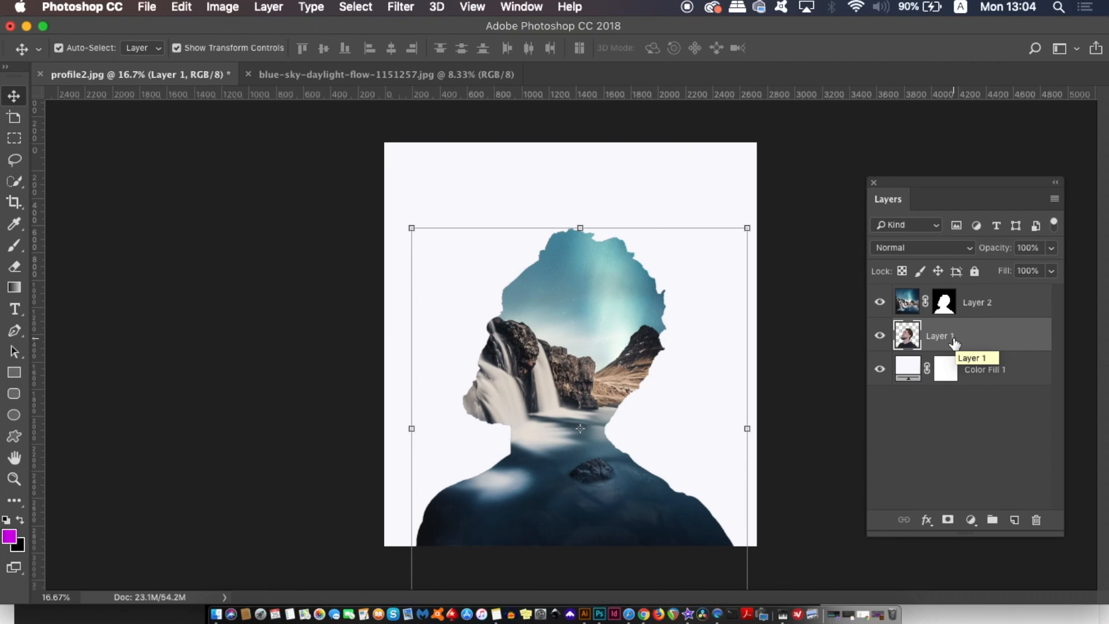
left_click_drag(943, 347, 946, 303)
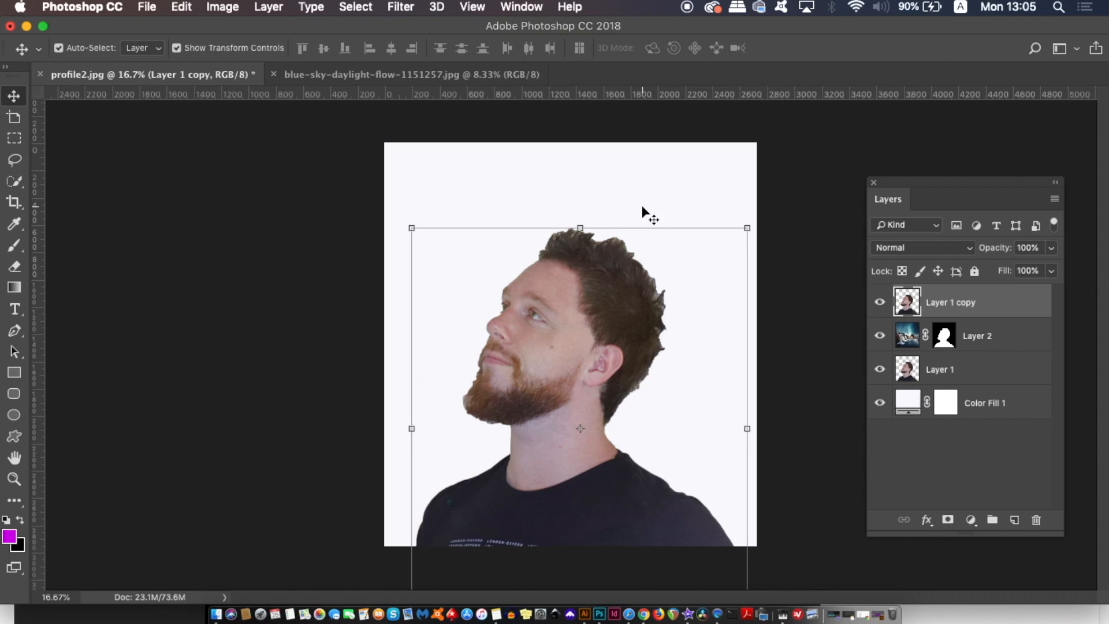
left_click(227, 6)
mouse_move(249, 53)
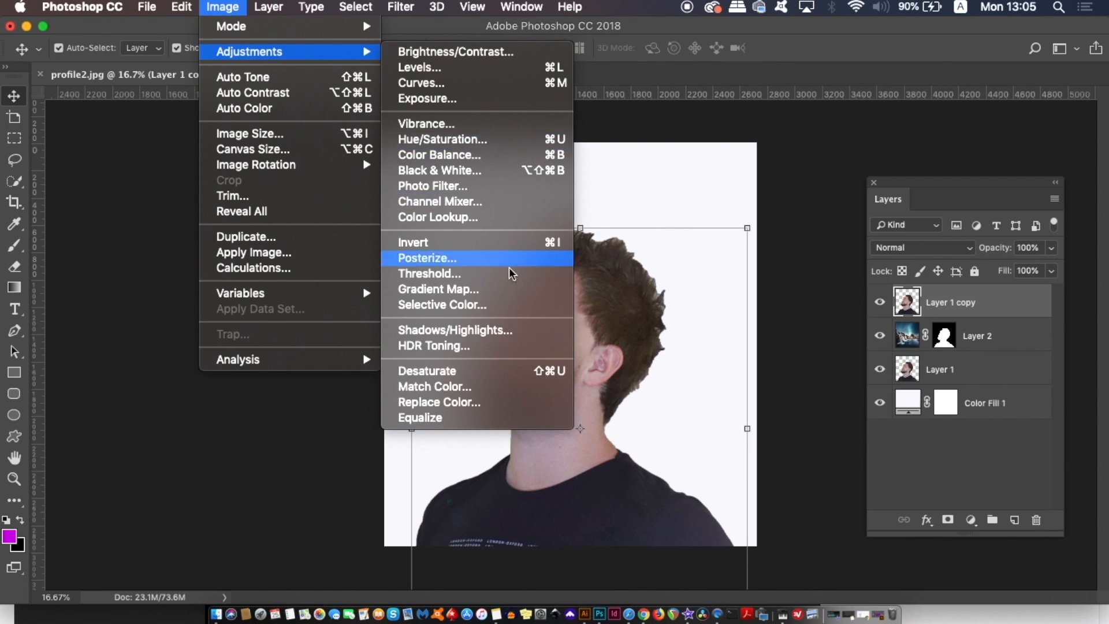
left_click(487, 371)
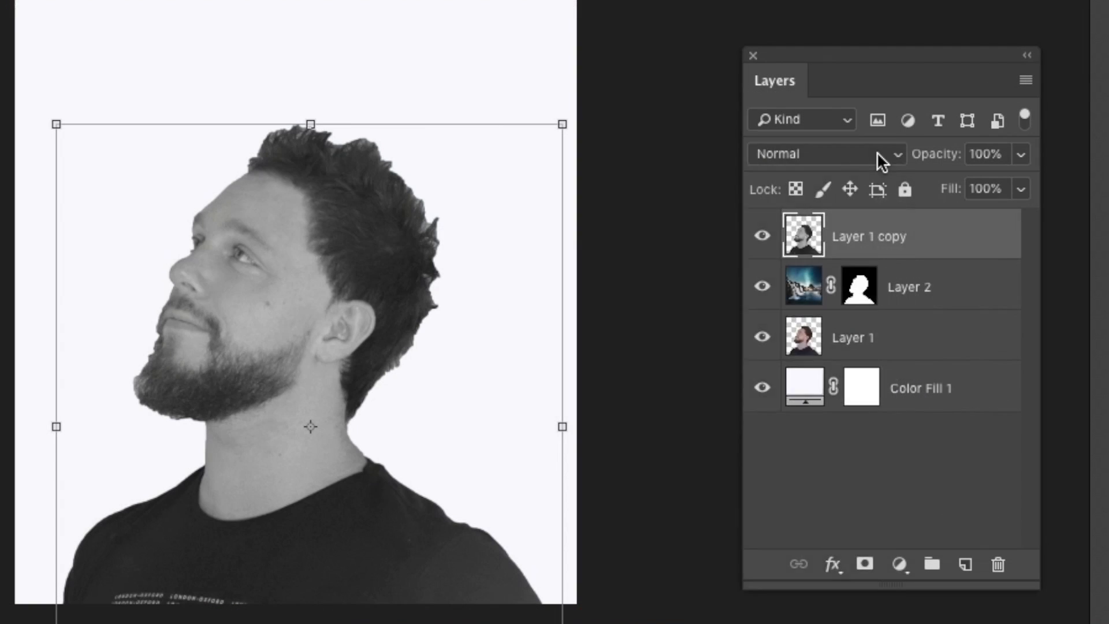
Set the blend mode of Layer 1 copy to Lighten and add a layer mask to it
left_click(956, 249)
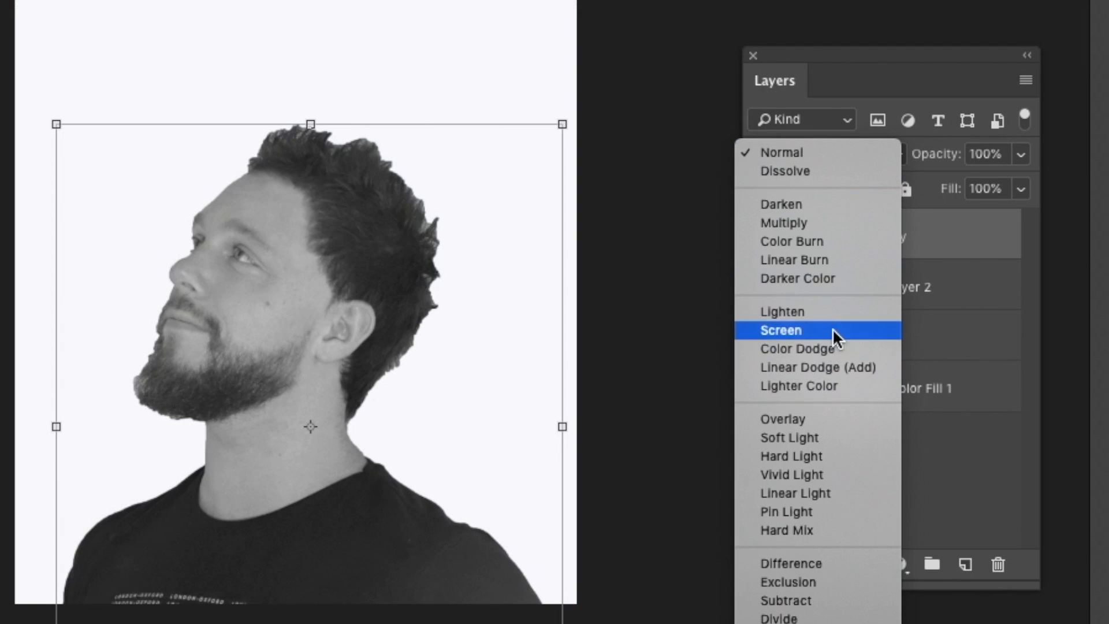
left_click(834, 311)
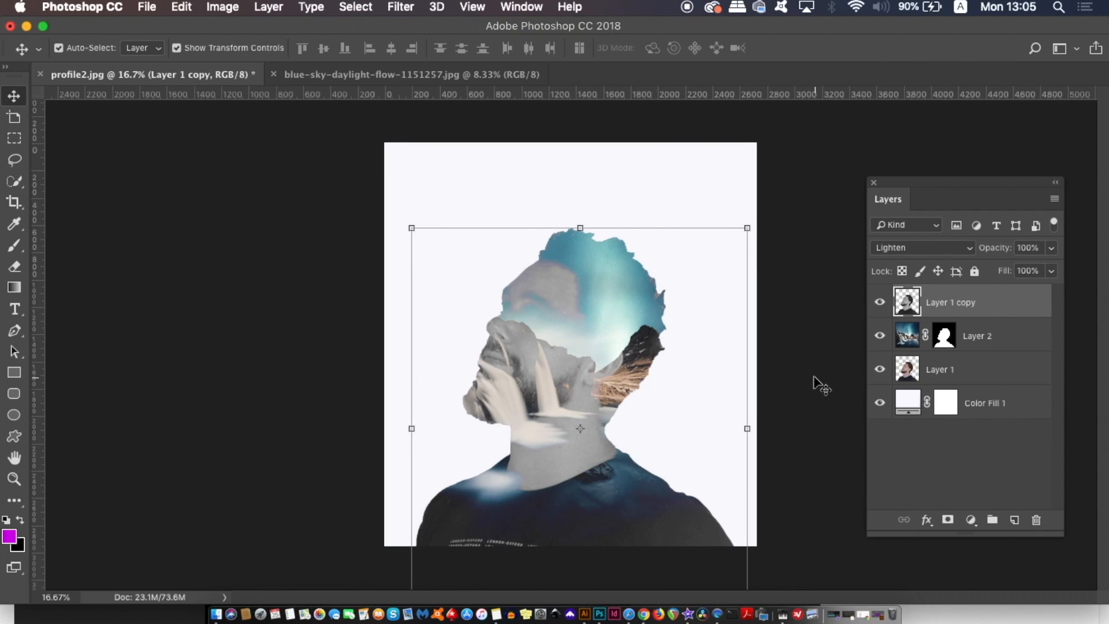
left_click(948, 521)
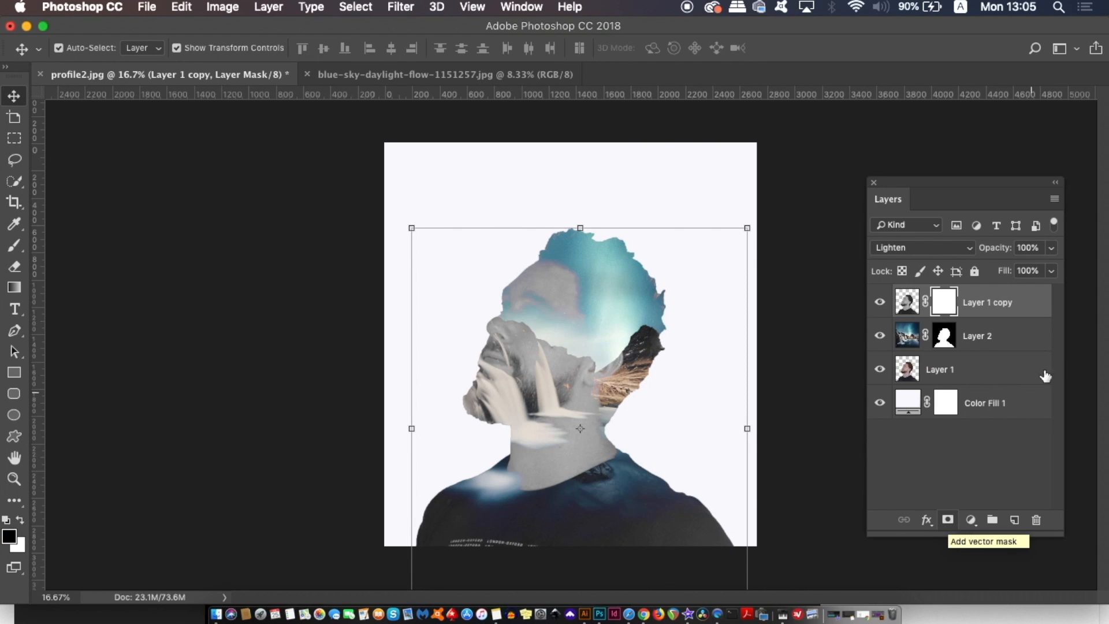
Paint in black on Layer 2's mask along the nose and forehead with the Brush tool at 53% opacity
left_click(945, 335)
left_click(944, 311)
left_click(944, 333)
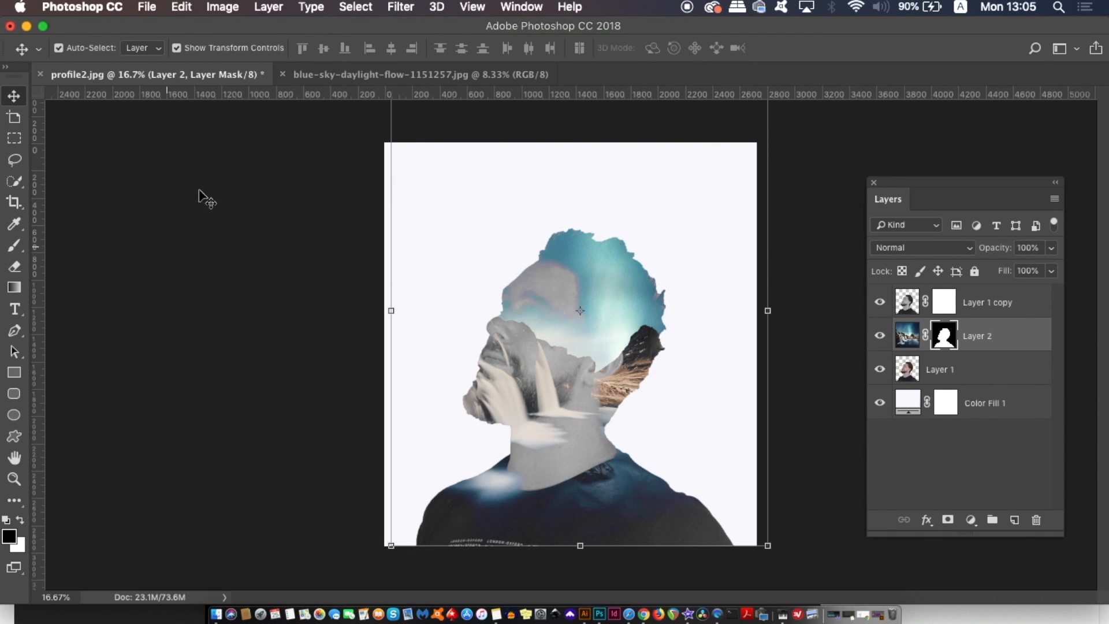
left_click(15, 243)
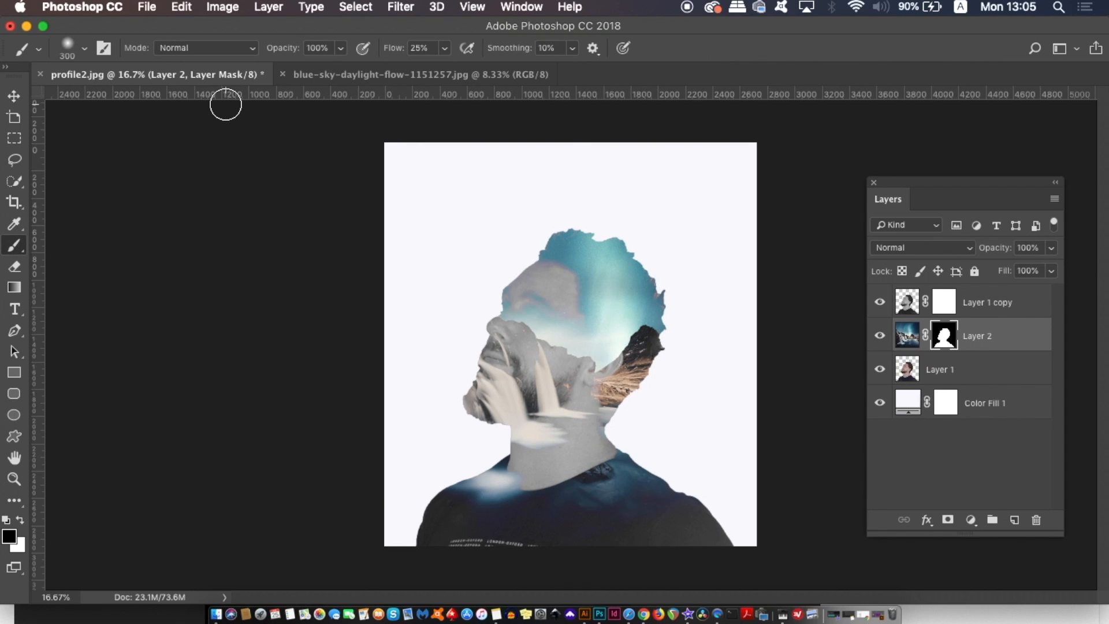
left_click(341, 49)
left_click_drag(340, 68, 304, 67)
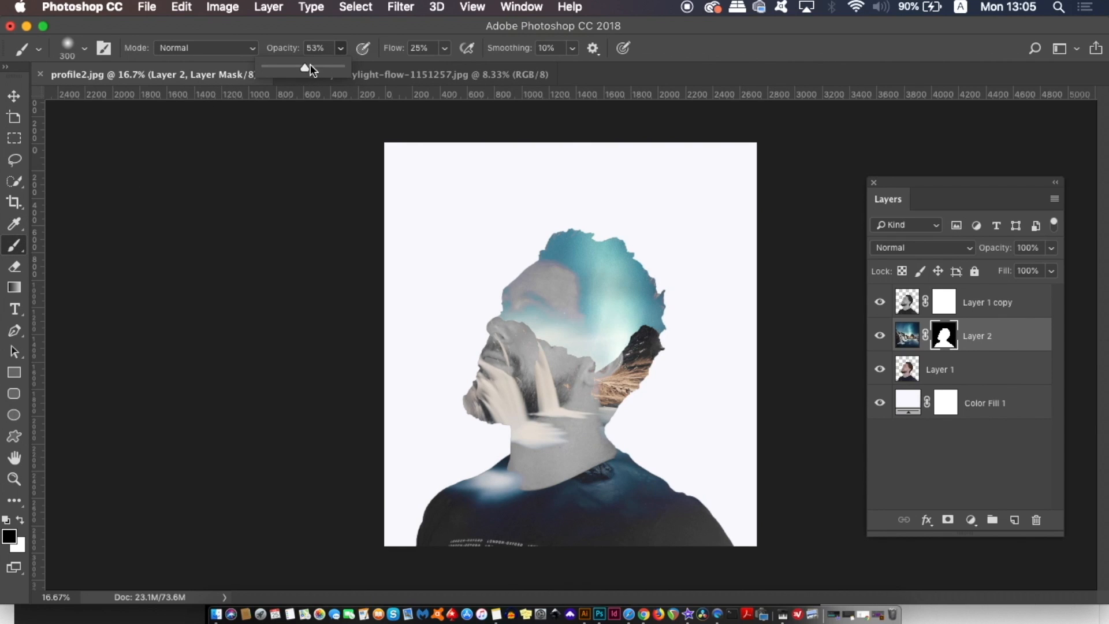
key("super+equal")
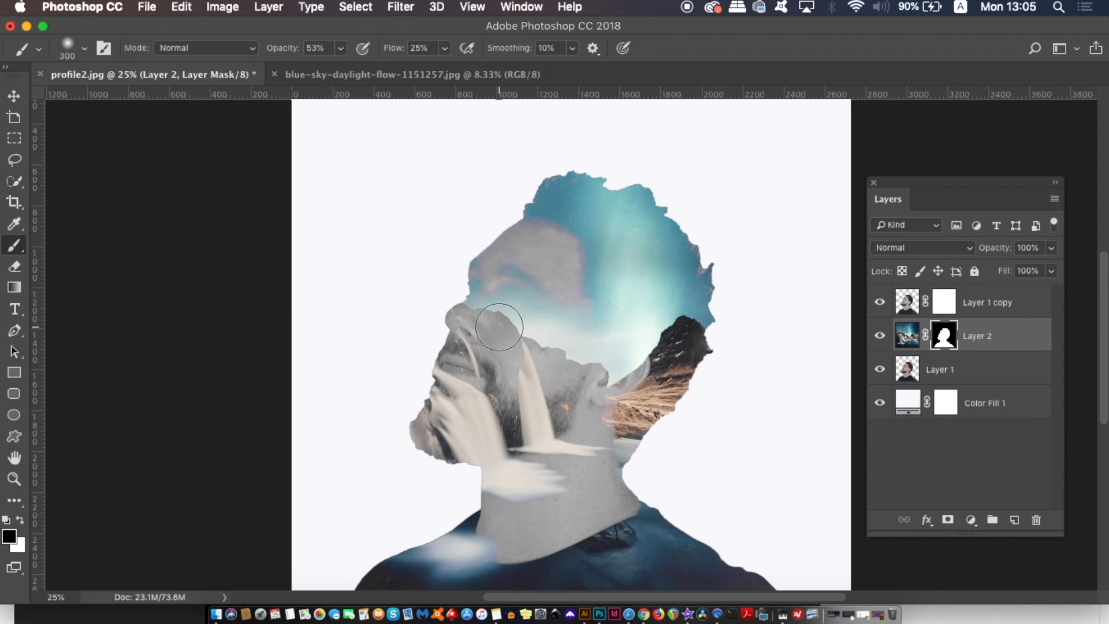
mouse_move(438, 315)
left_mouse_down()
mouse_move(497, 289)
mouse_move(520, 322)
mouse_move(532, 309)
mouse_move(464, 280)
mouse_move(490, 247)
left_mouse_up()
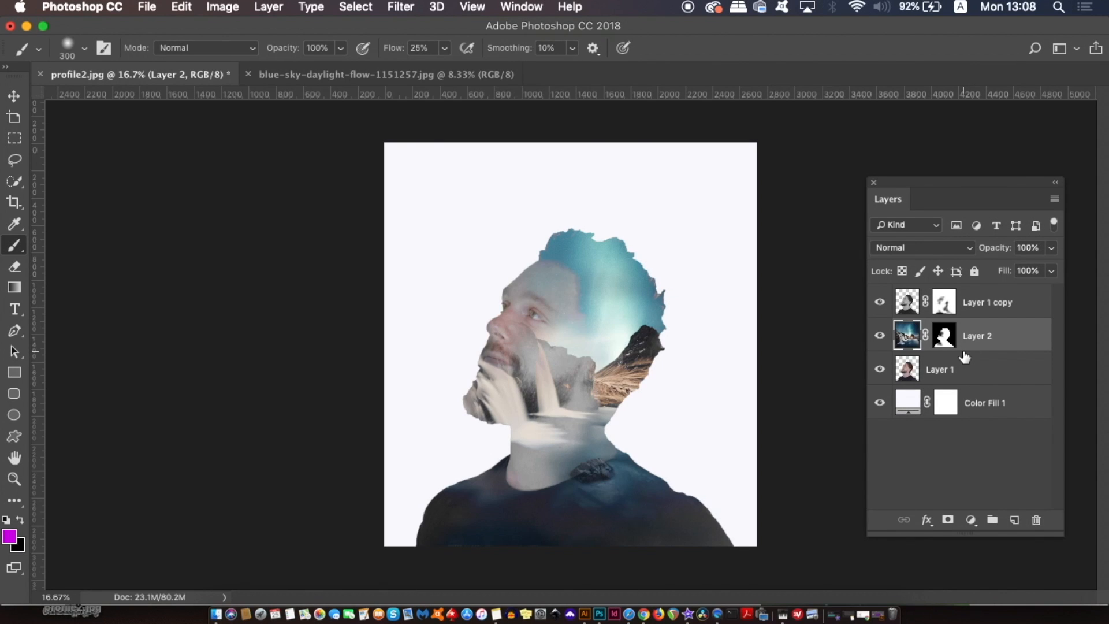
Recolor the Color Fill 1 background to pale turquoise #c4e5e0, sampled from the sky inside the man's head
double_click(908, 403)
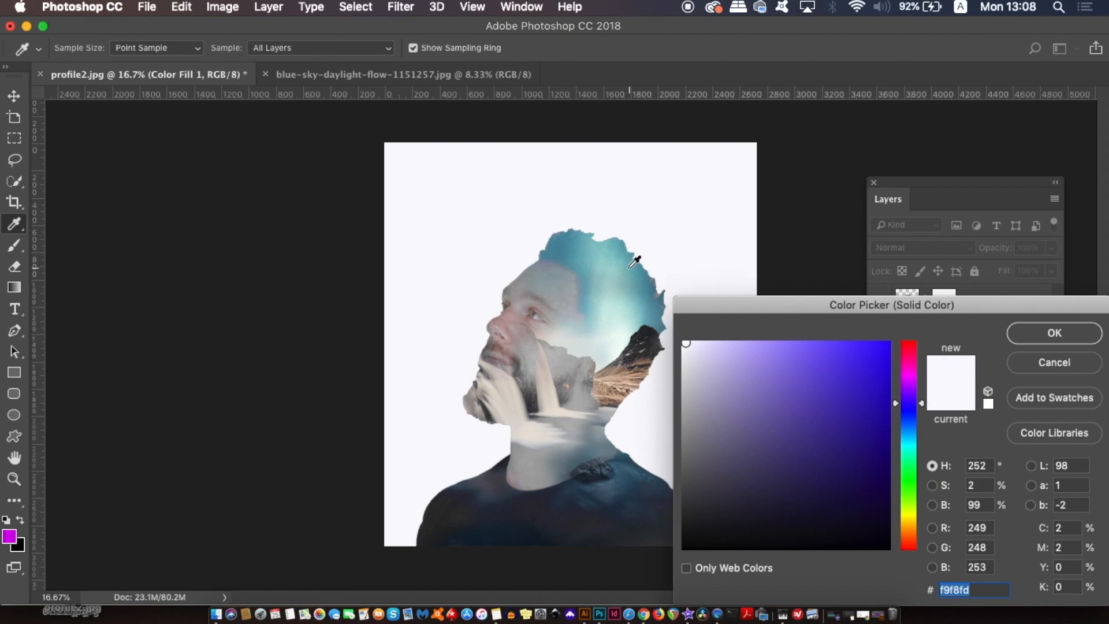
left_click(595, 258)
left_click(585, 254)
left_click(601, 269)
left_click(611, 295)
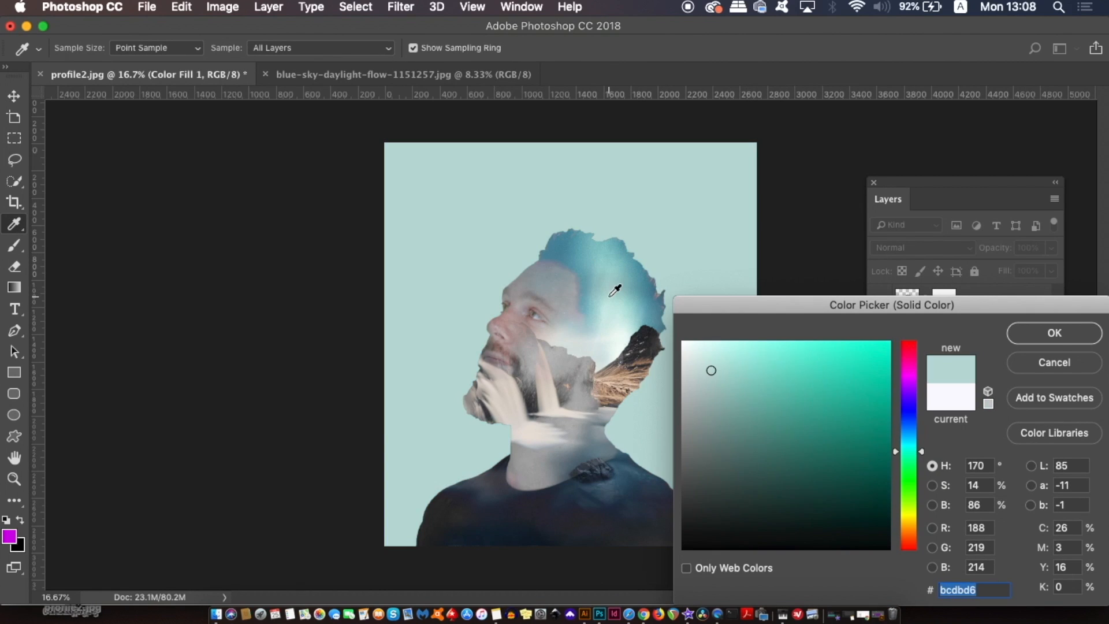
left_click(612, 322)
left_click(619, 306)
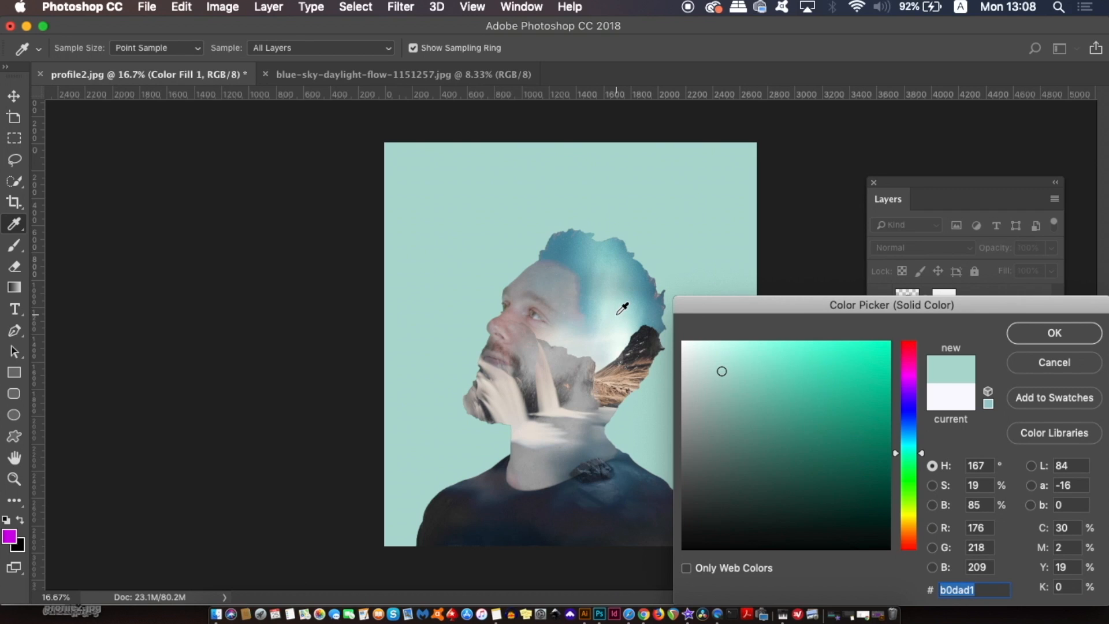
left_click(622, 310)
left_click(616, 325)
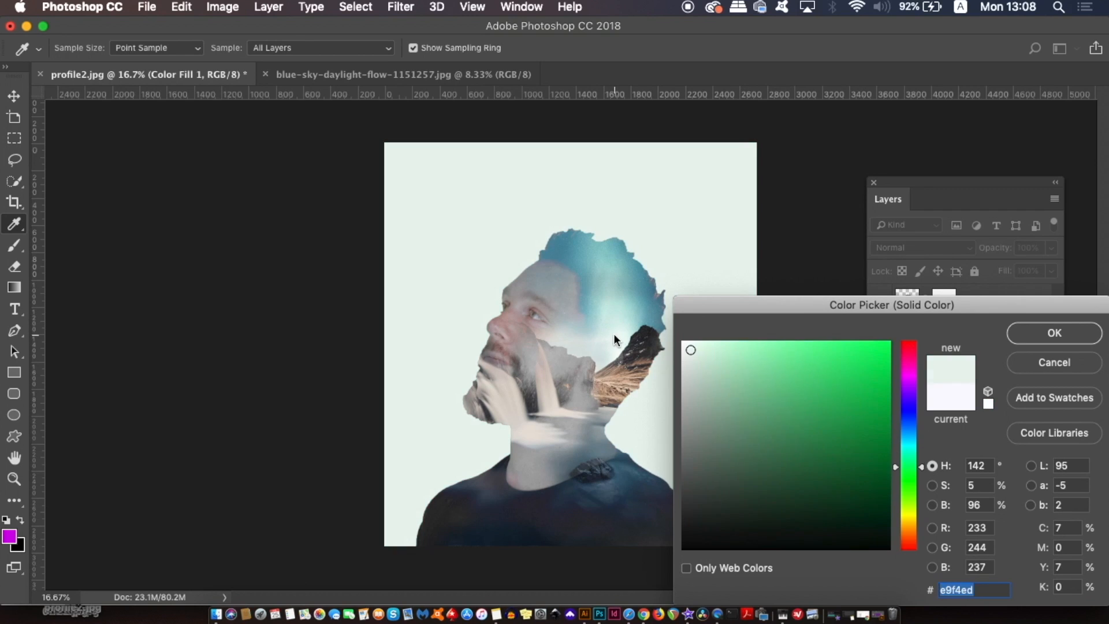
left_click(629, 317)
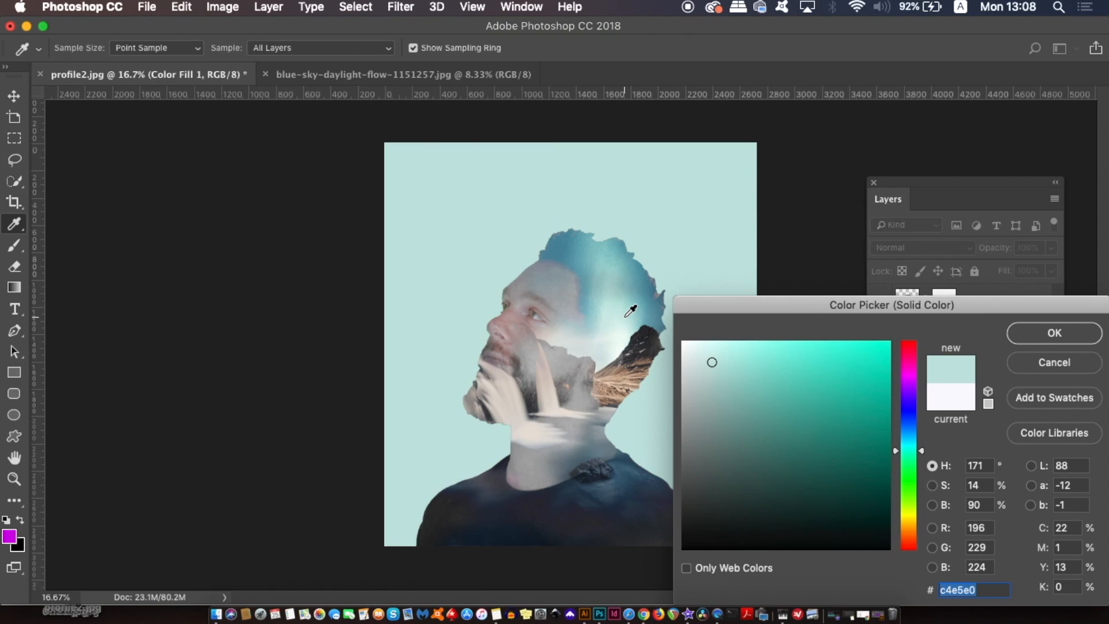
left_click(1034, 337)
key("b")
Duplicate the landscape on Layer 2 and delete the copy's layer mask without applying it
left_click(990, 340)
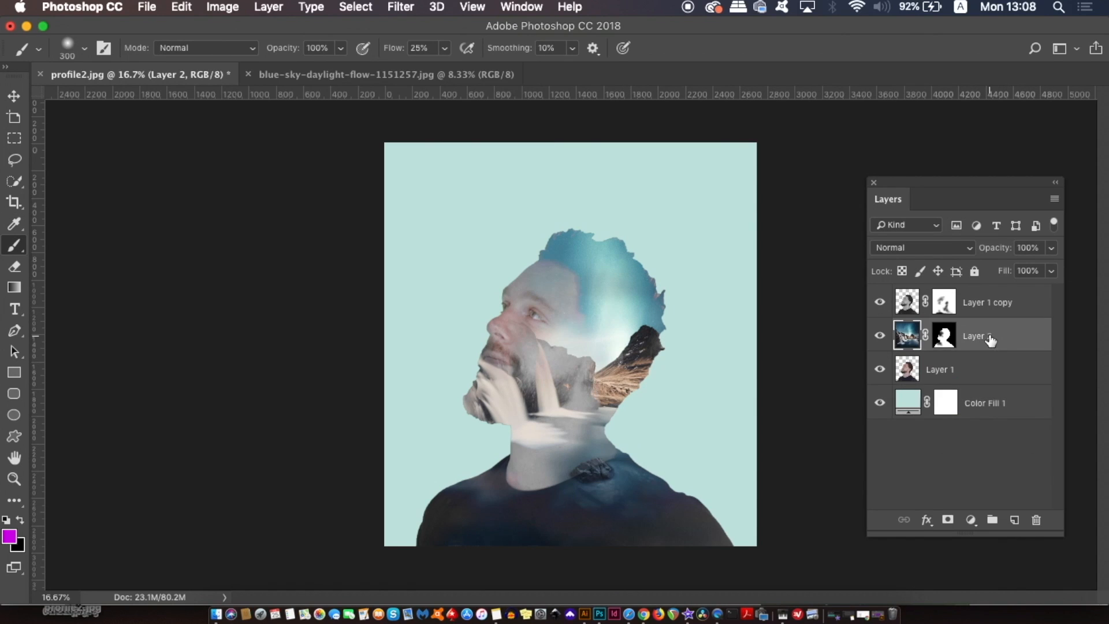
left_click(944, 336)
key("super+j")
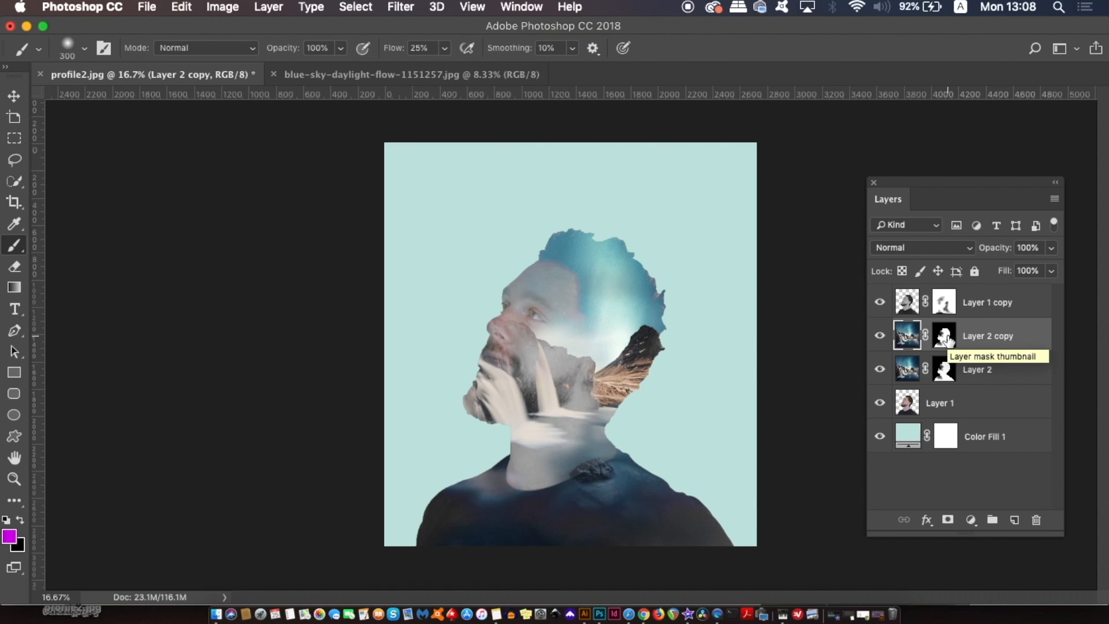
left_click(945, 341)
left_click_drag(945, 345, 1038, 521)
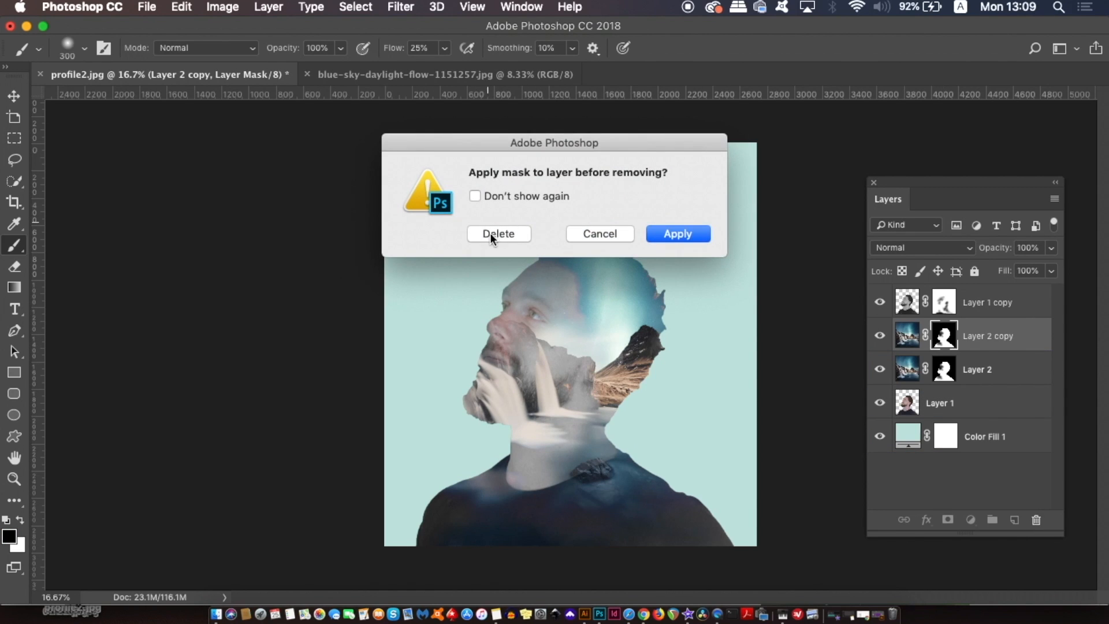
left_click(492, 234)
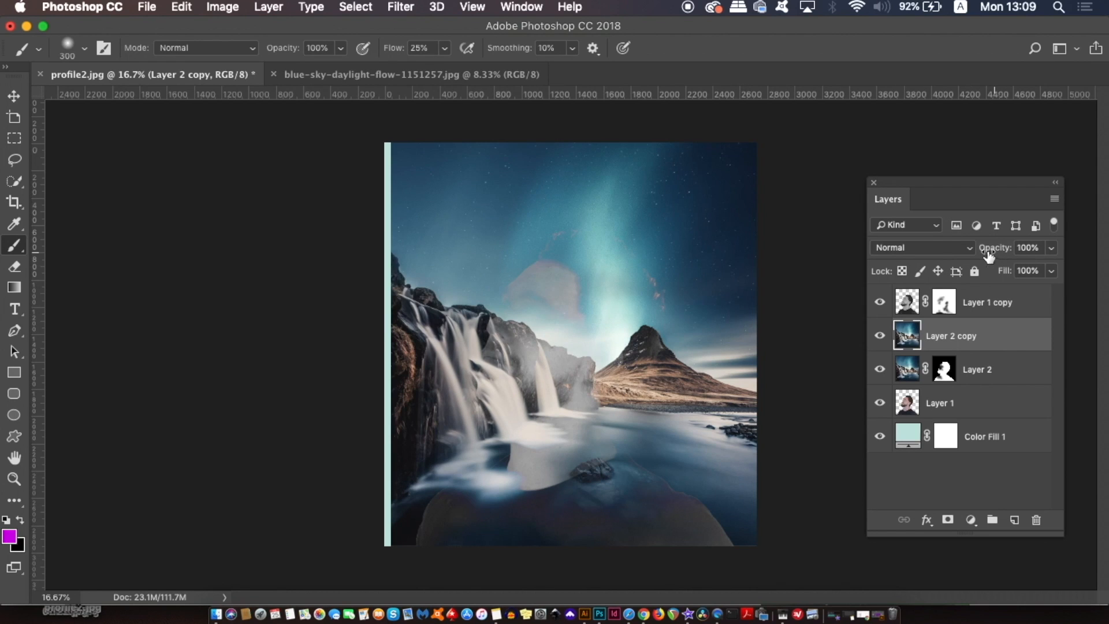
Set the Layer 2 copy landscape's blend mode to Lighten and reduce its opacity to 35%
left_click(968, 249)
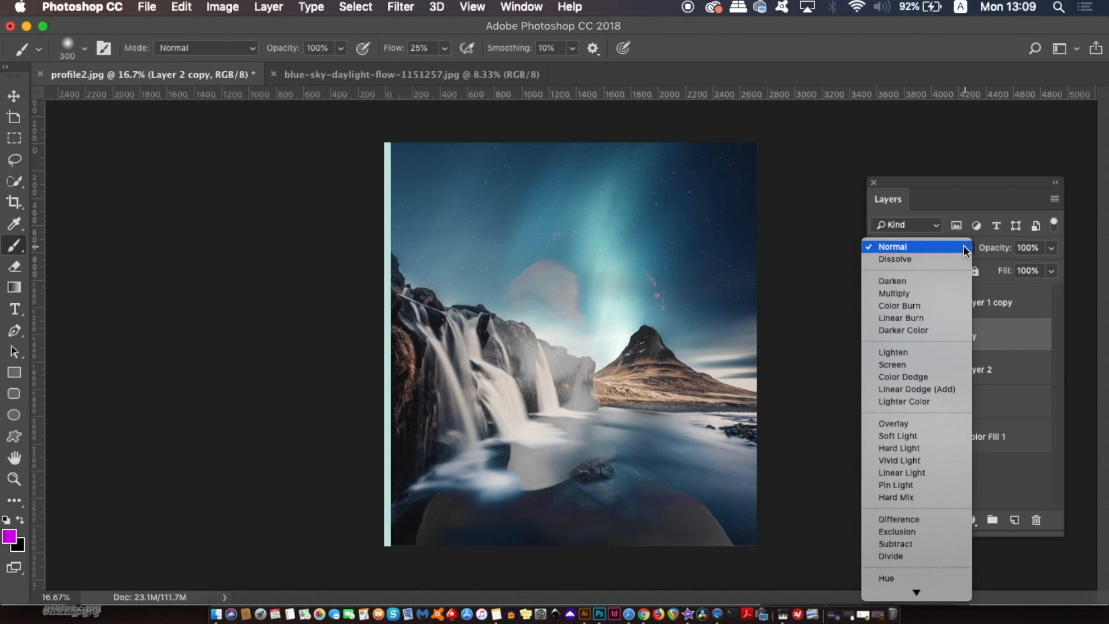
left_click(941, 355)
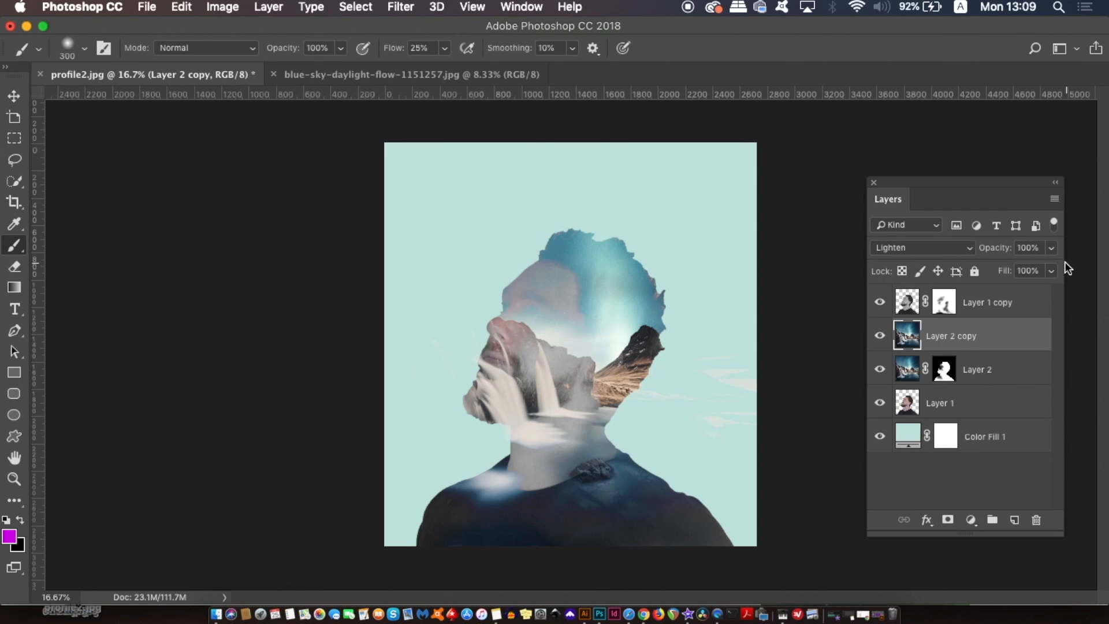
left_click_drag(1052, 247, 1008, 262)
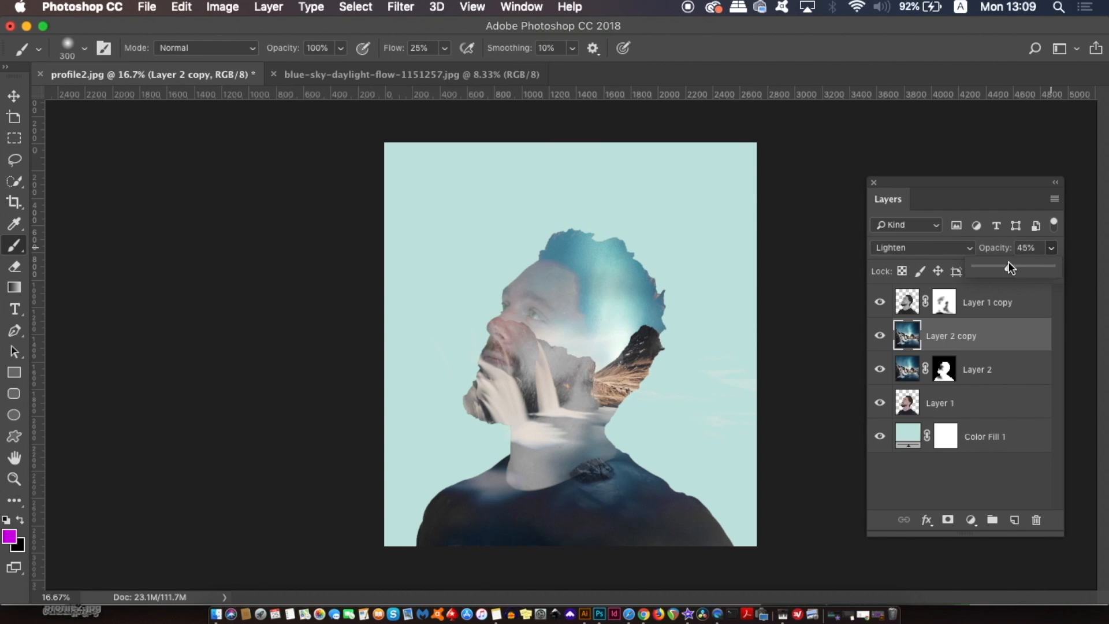
left_click_drag(1008, 269, 1001, 266)
left_click(960, 343)
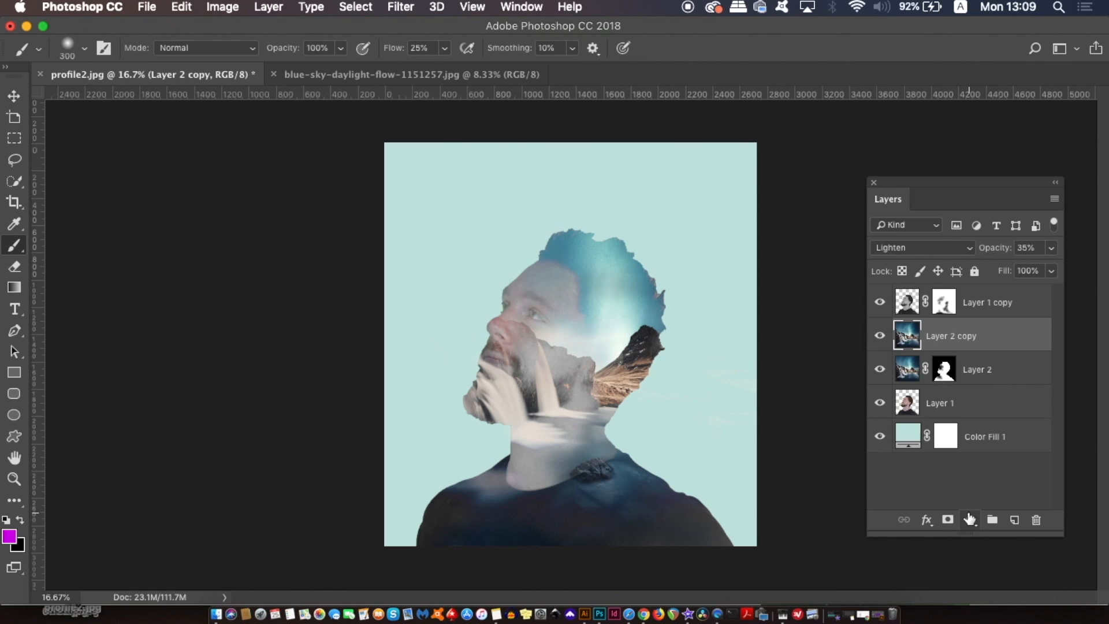
Add a black layer mask to Layer 2 copy and make white the foreground color for painting on it
left_click(947, 520, "alt")
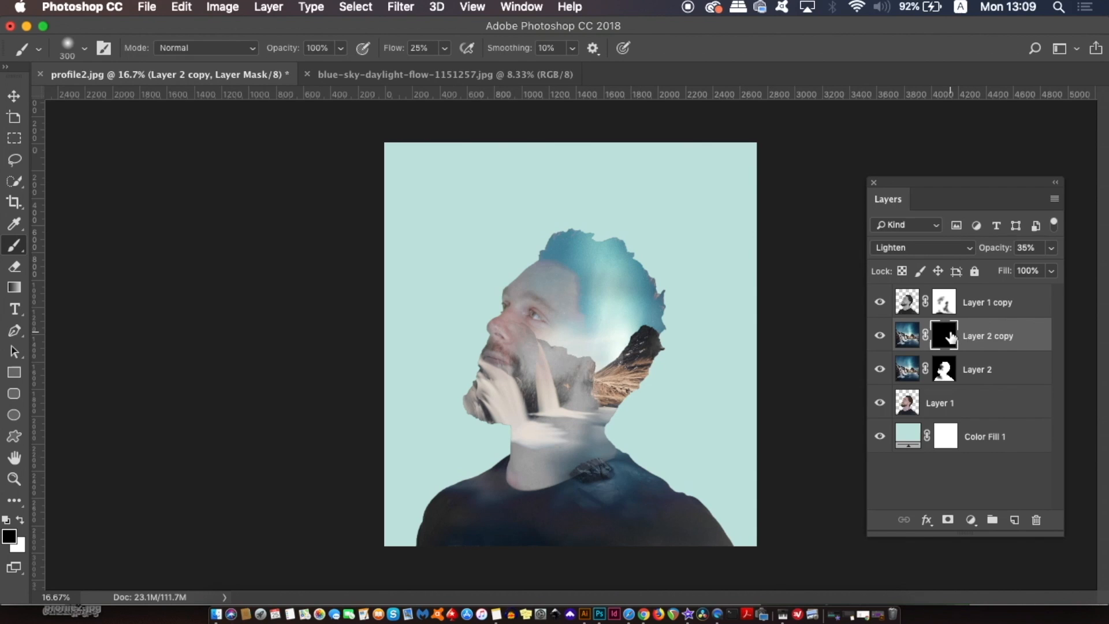
key("x")
key("super+equal")
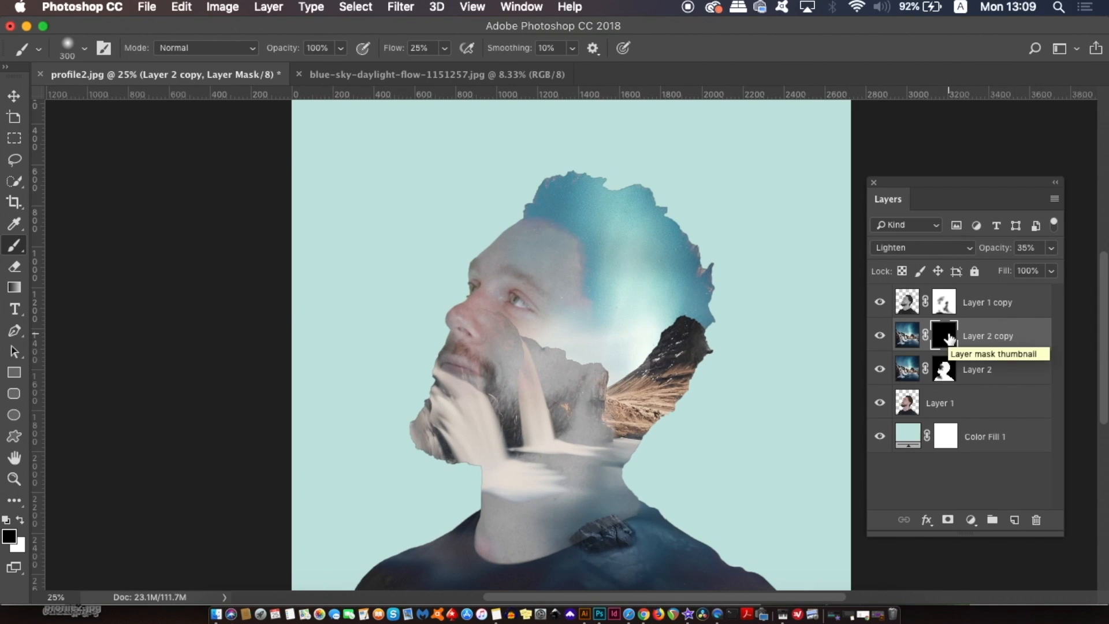
left_click(1052, 248)
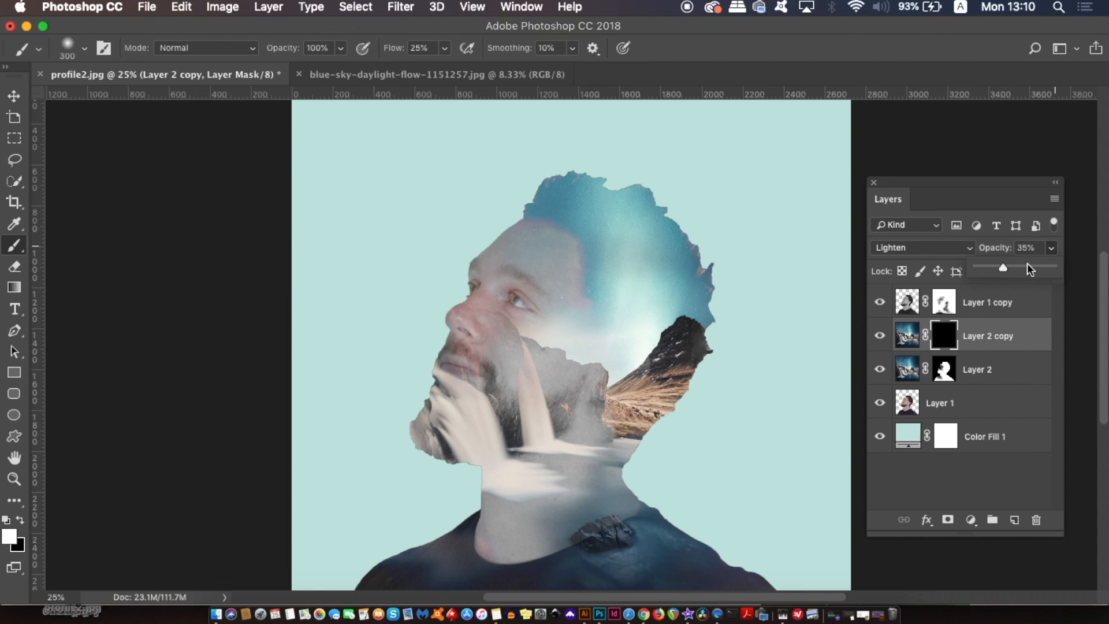
left_click(685, 210)
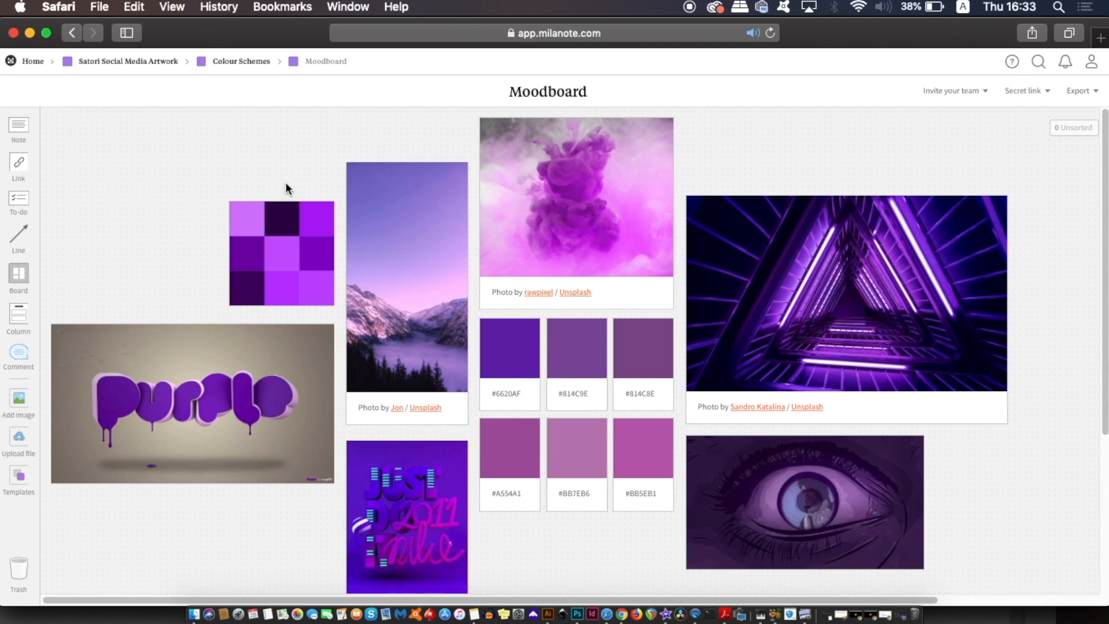
Copy the hex code #6620AF from the first purple swatch on the Milanote Moodboard
left_click(507, 392)
left_click_drag(521, 393, 466, 394)
key("super+c")
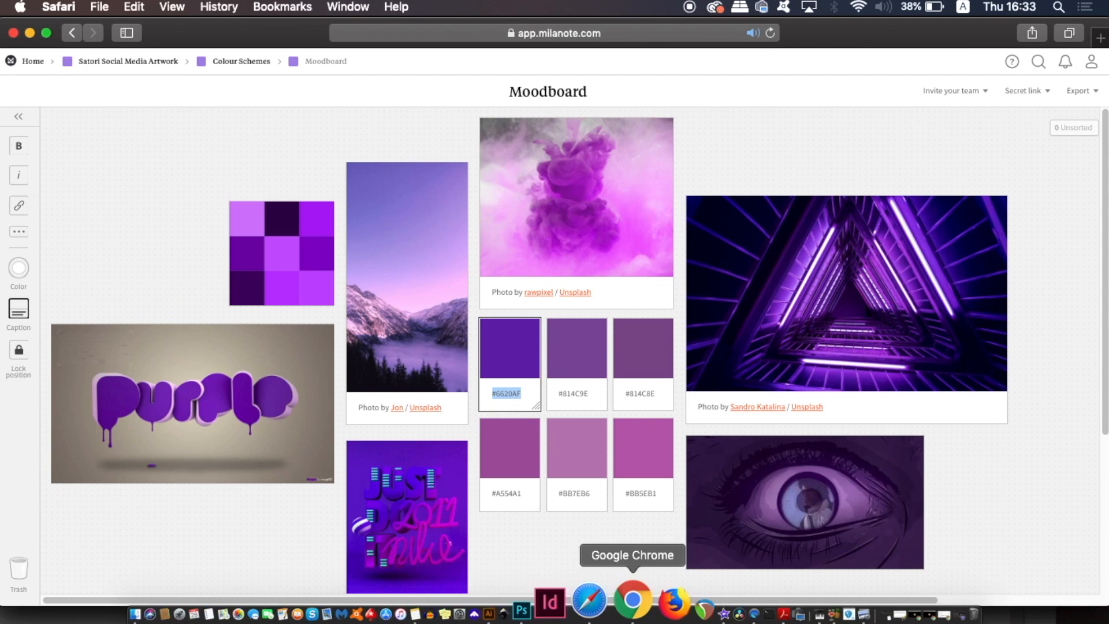
Switch to Photoshop and recolor the Rectangle 1 background of 5.psd to the moodboard purple #6620AF
left_click(572, 587)
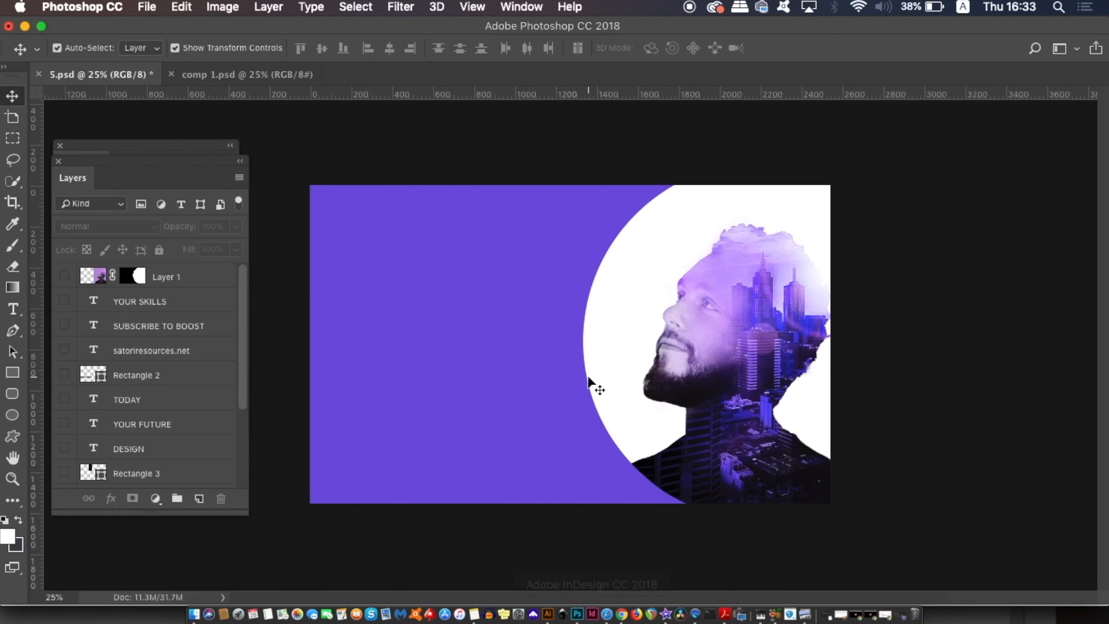
left_click(362, 409)
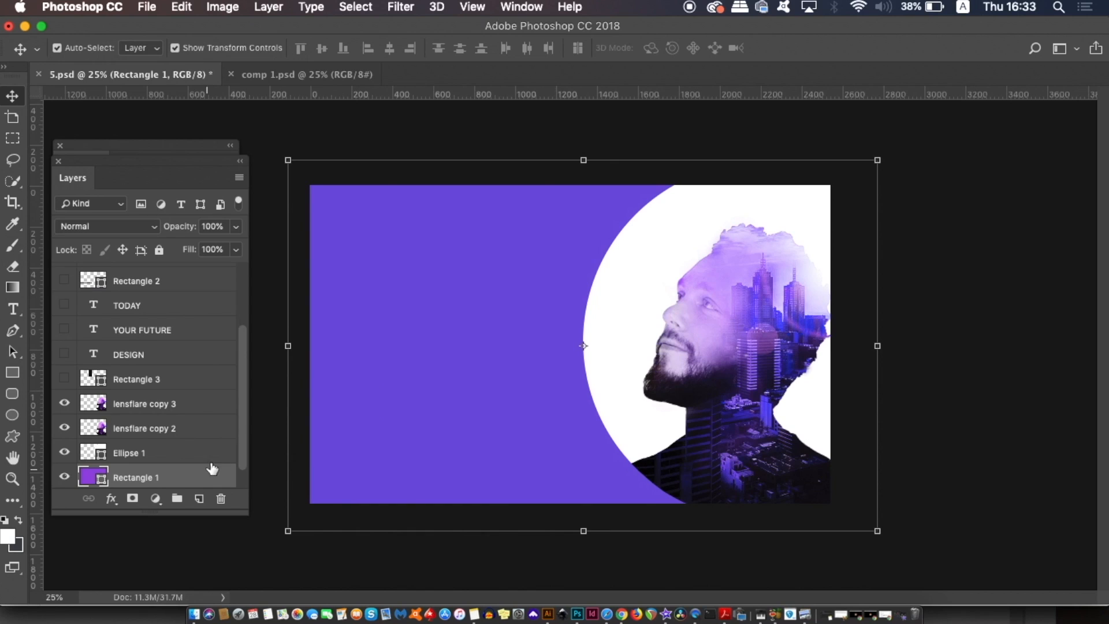
double_click(88, 480)
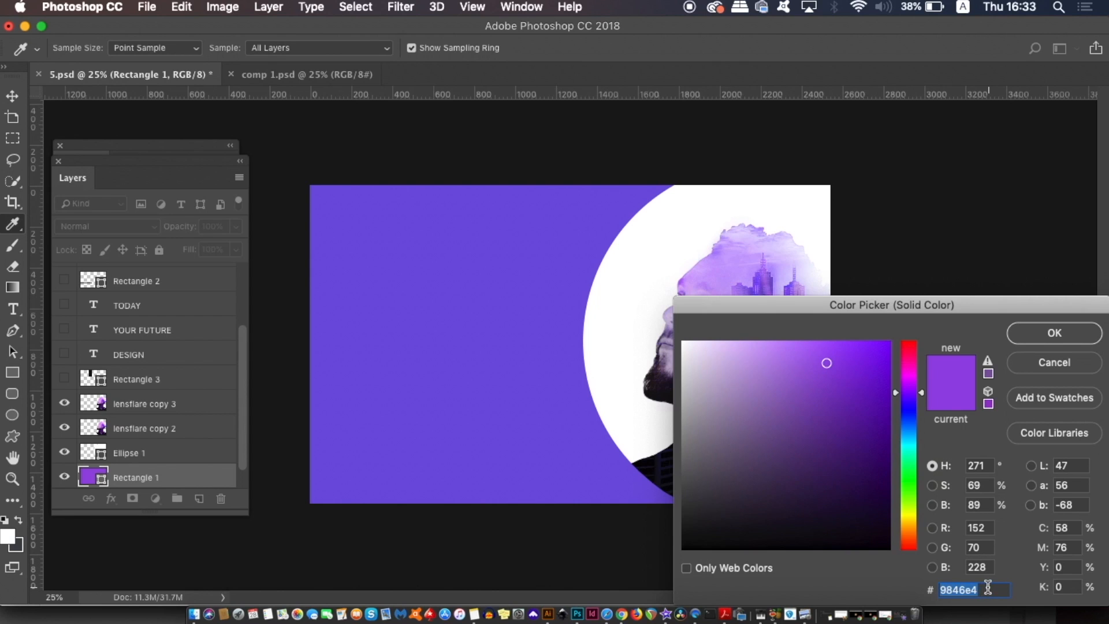
key("super+v")
double_click(949, 589)
key("BackSpace")
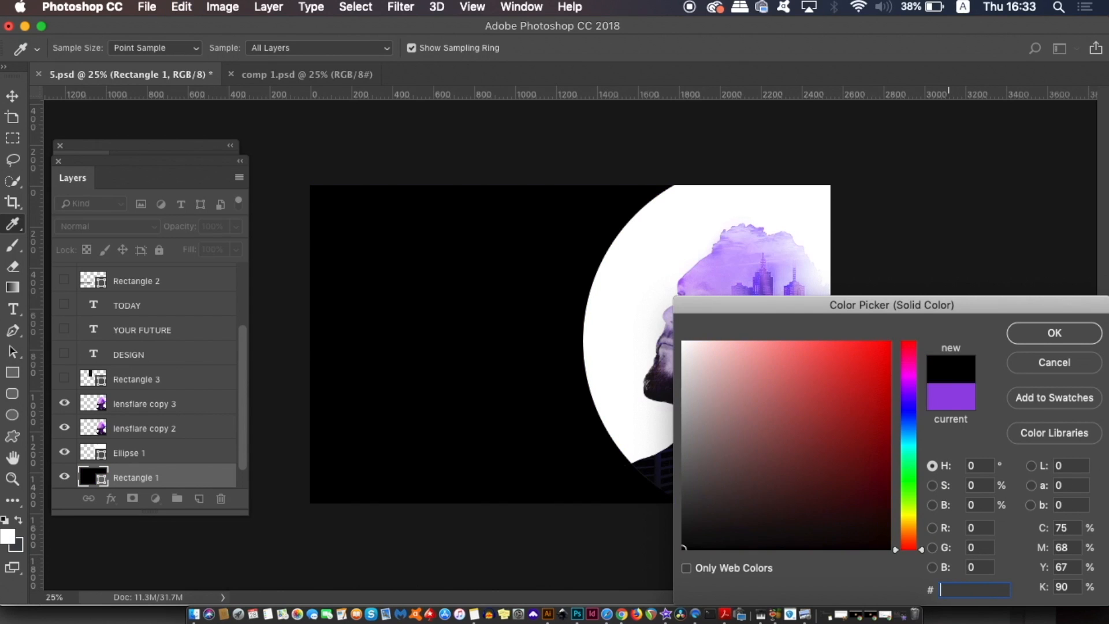
type("6620AF")
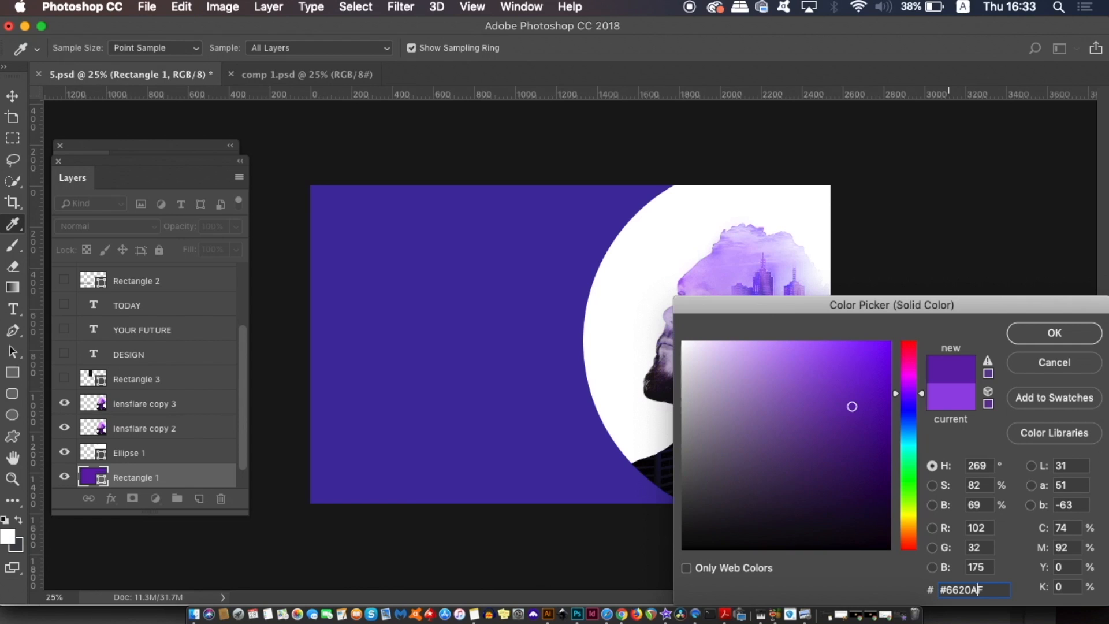
key("BackSpace")
key("Return")
left_click(976, 376)
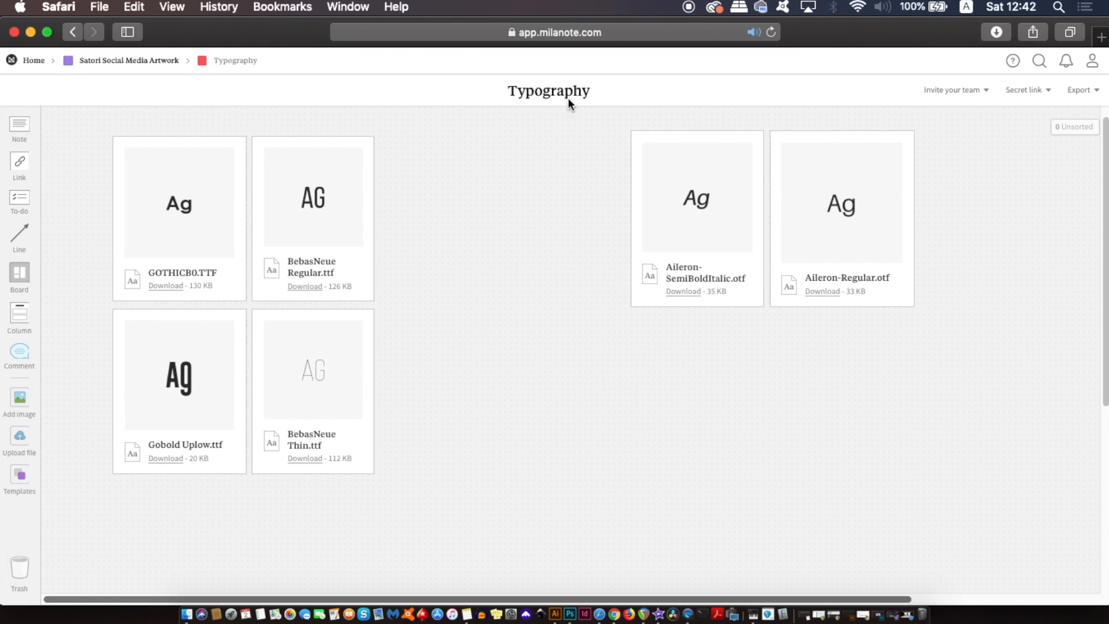
Hide the preview on the GOTHICB0.TTF card of the Milanote Typography board and show it again
left_click(319, 201)
left_click(198, 208)
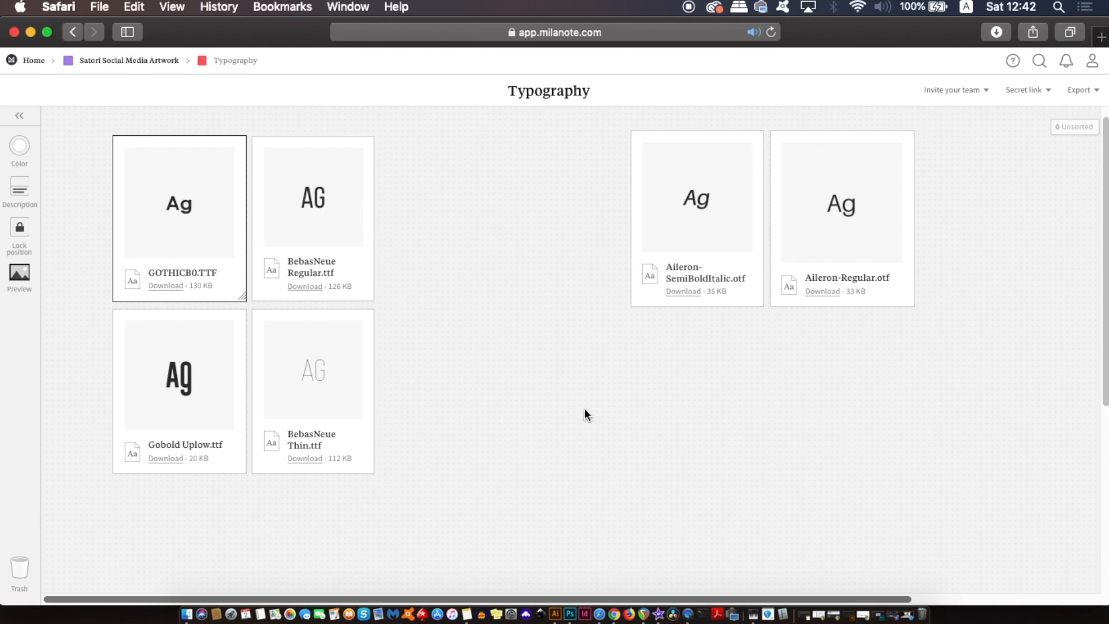
left_click(22, 272)
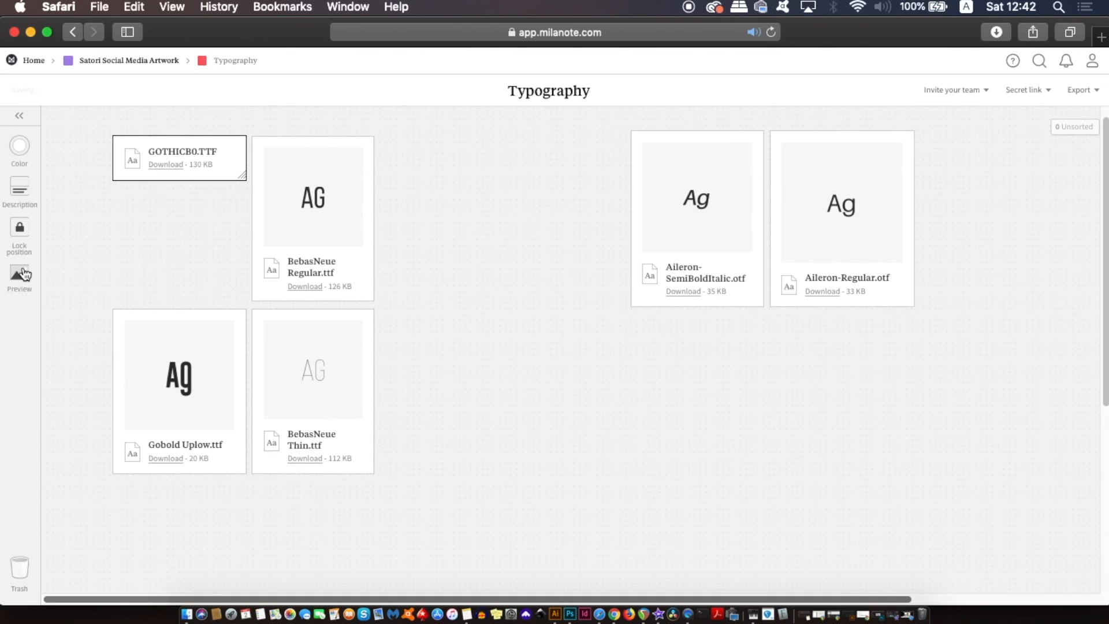
left_click(22, 273)
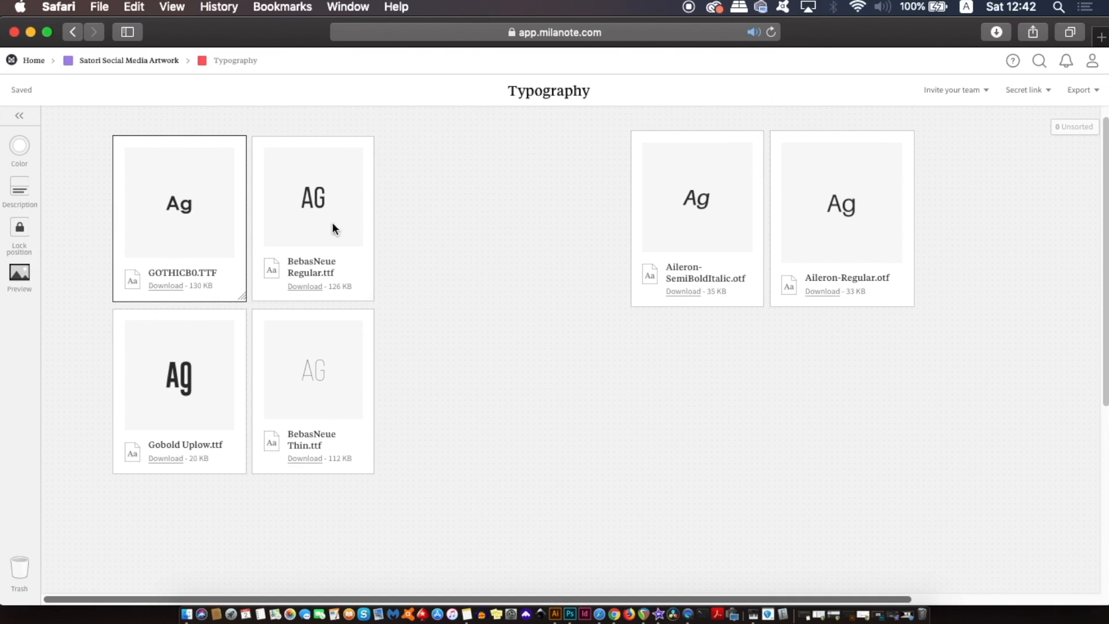
Upload FiraSans-Thin.otf from the Finder Fonts folder to the Typography board and return the browser to its original position
left_click_drag(195, 27, 317, 26)
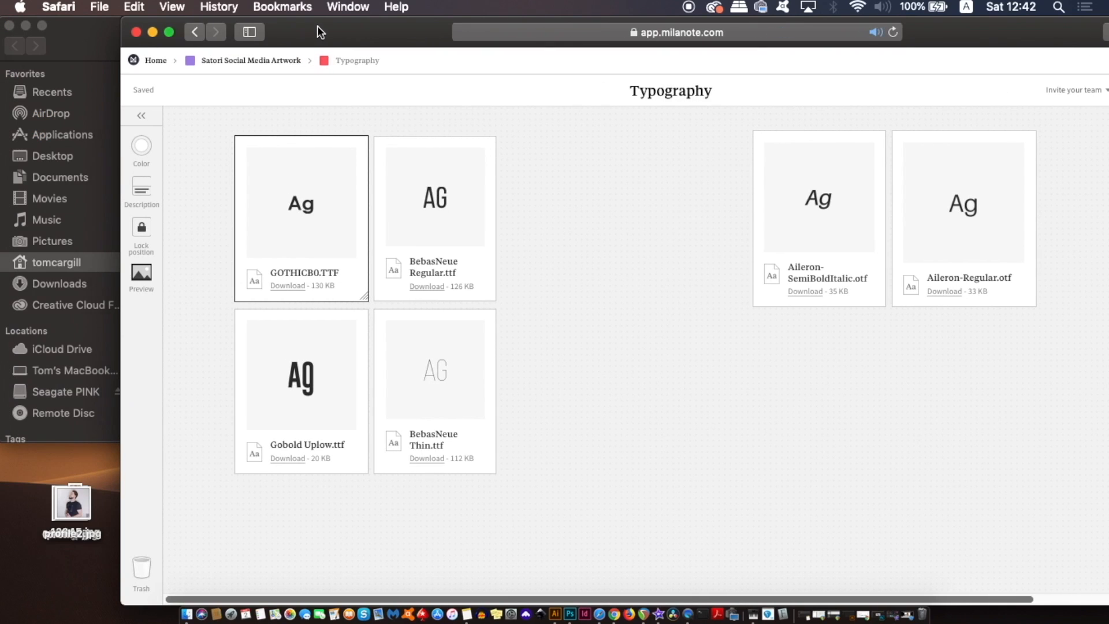
left_click(81, 26)
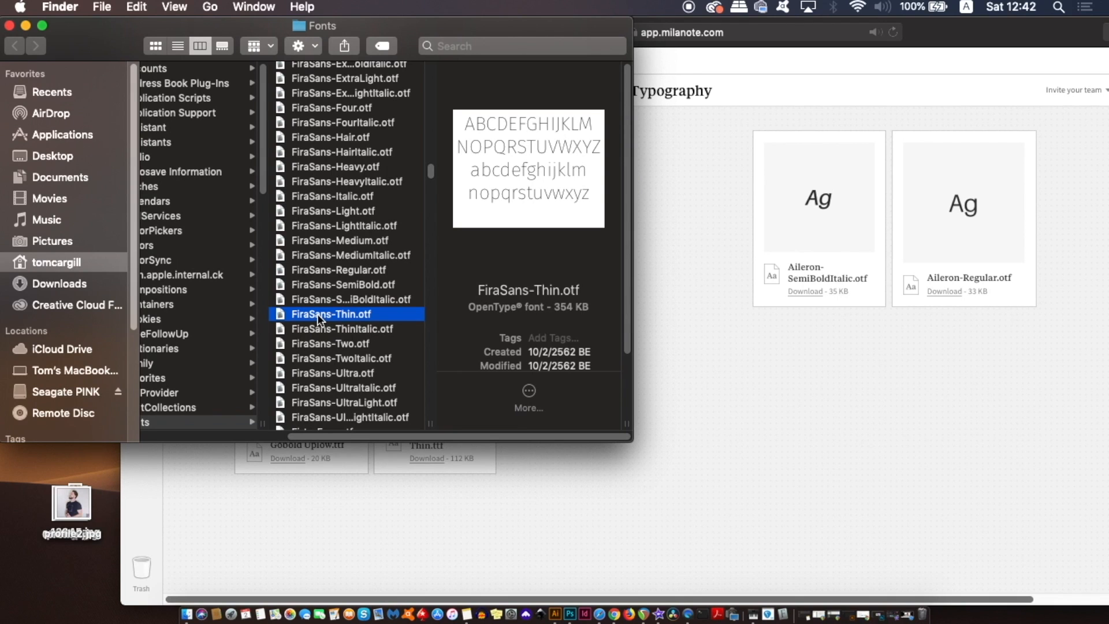
left_click_drag(317, 314, 821, 422)
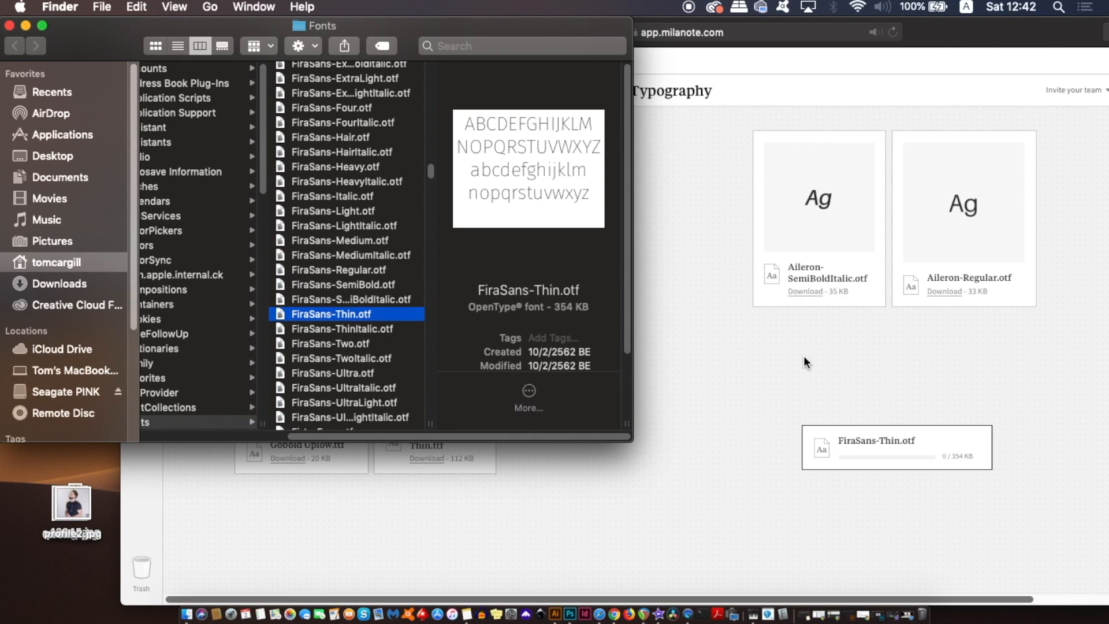
left_click_drag(973, 31, 845, 23)
Place the FiraSans-Thin.otf card below Aileron-SemiBoldItalic.otf and shrink it to about the width of the card above
left_click_drag(813, 448, 758, 359)
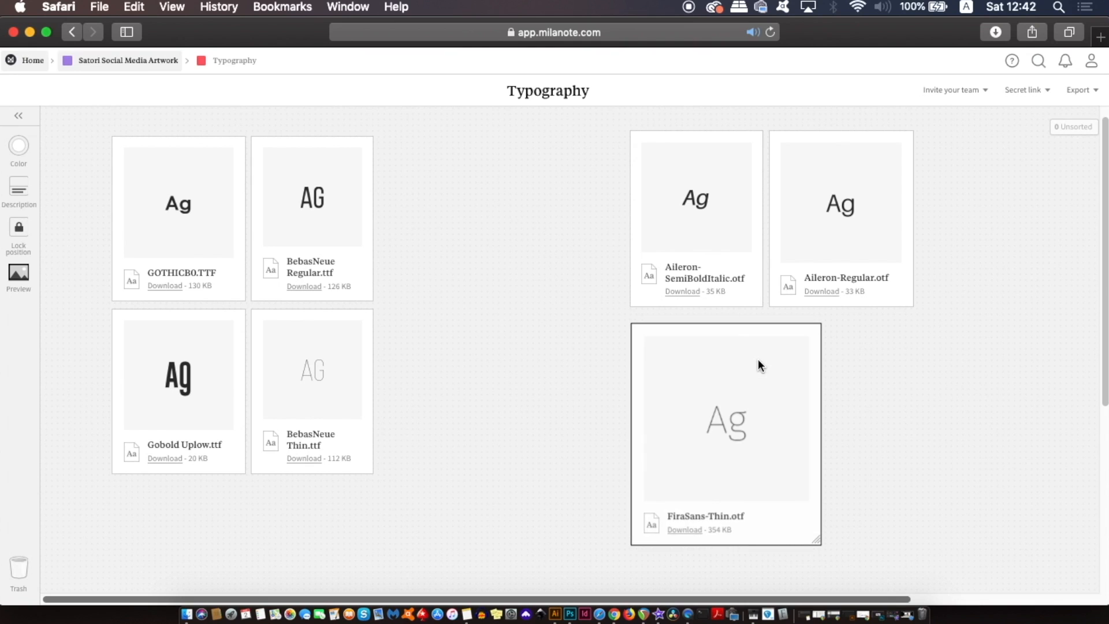
left_click_drag(799, 457, 794, 445)
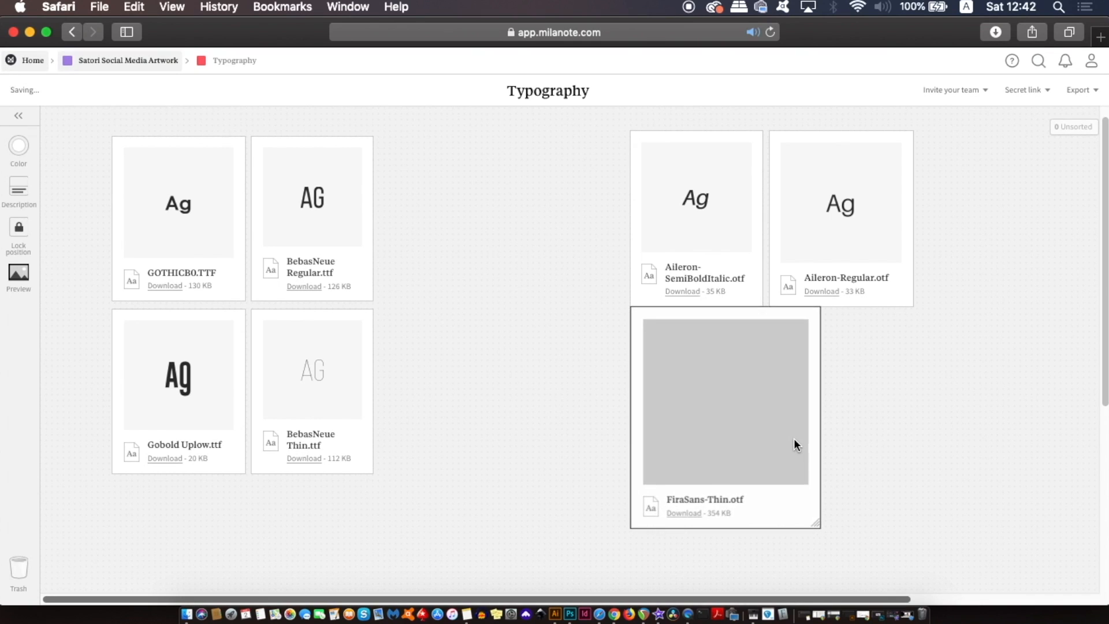
left_click_drag(814, 527, 757, 465)
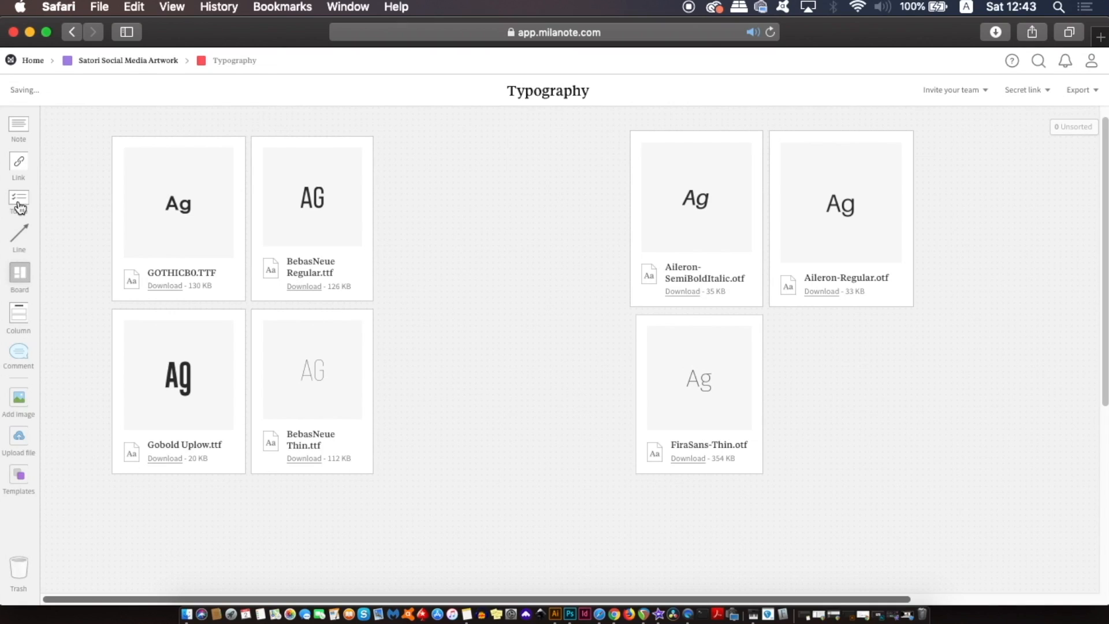
Add a note reading HEADINGS below the four heading fonts and one reading MAIN BODY TEXT below the FiraSans-Thin card
left_click_drag(20, 125, 132, 499)
type("HEADINGS")
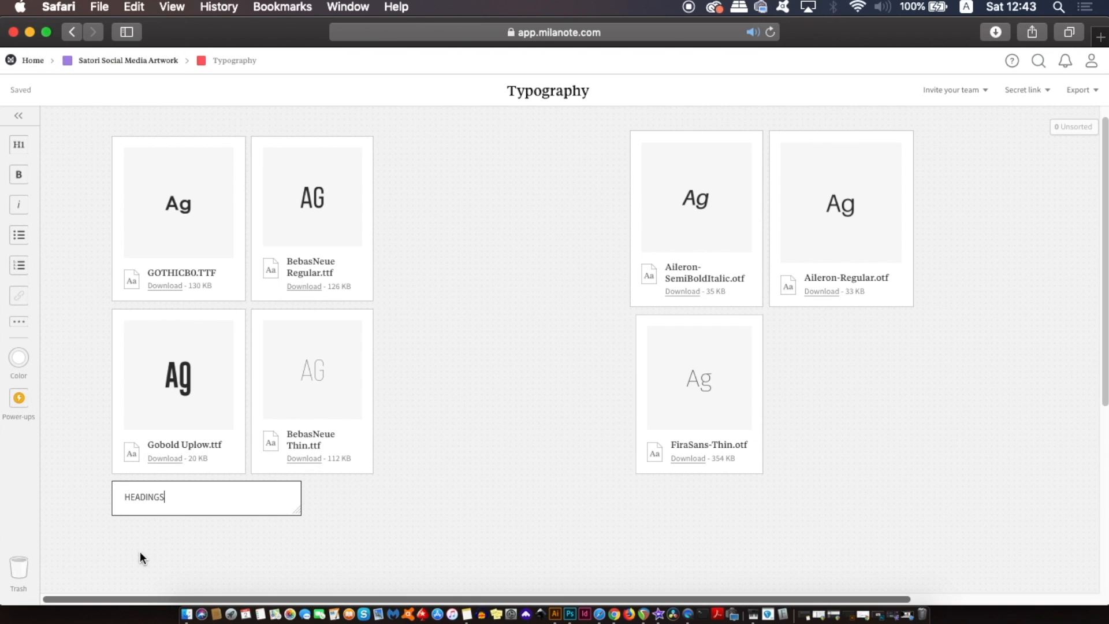
left_click(141, 551)
left_click(224, 498)
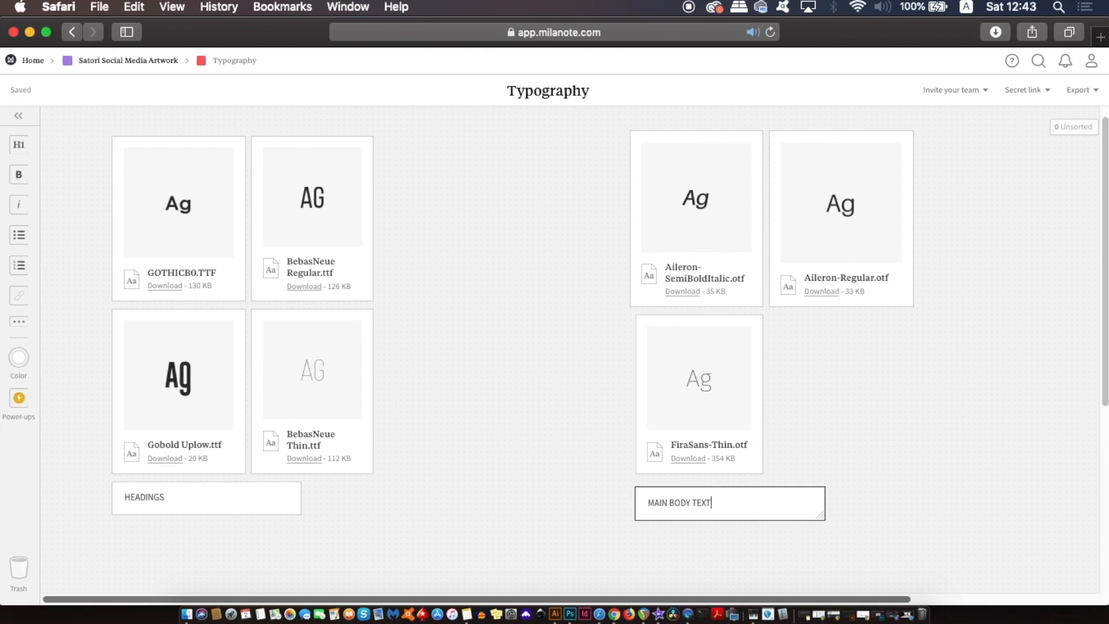
left_click(836, 499)
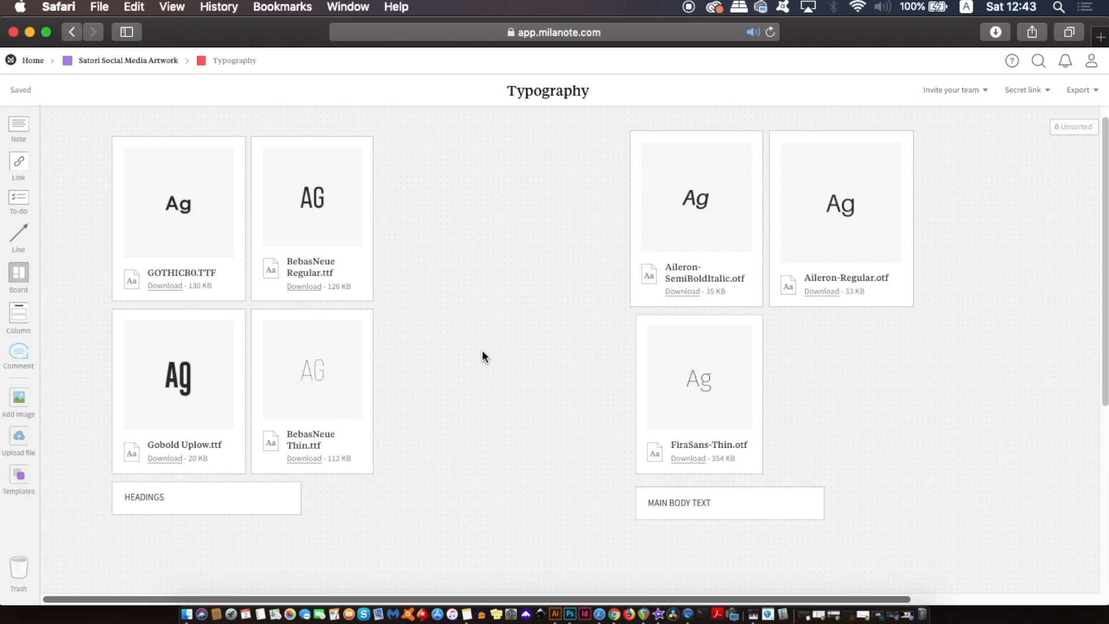
Search Milanote's image library for "GOTHICB0 font", using the font card's name, and browse the resulting images
mouse_move(220, 273)
left_mouse_down()
mouse_move(156, 269)
mouse_move(226, 267)
left_mouse_up()
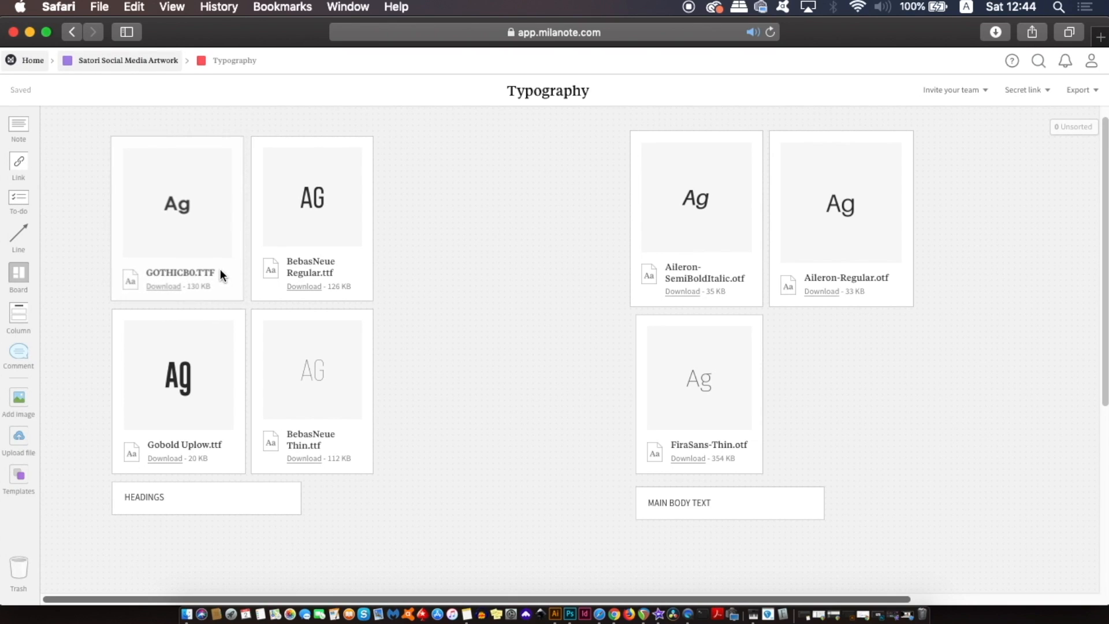
double_click(166, 269)
left_click(72, 304)
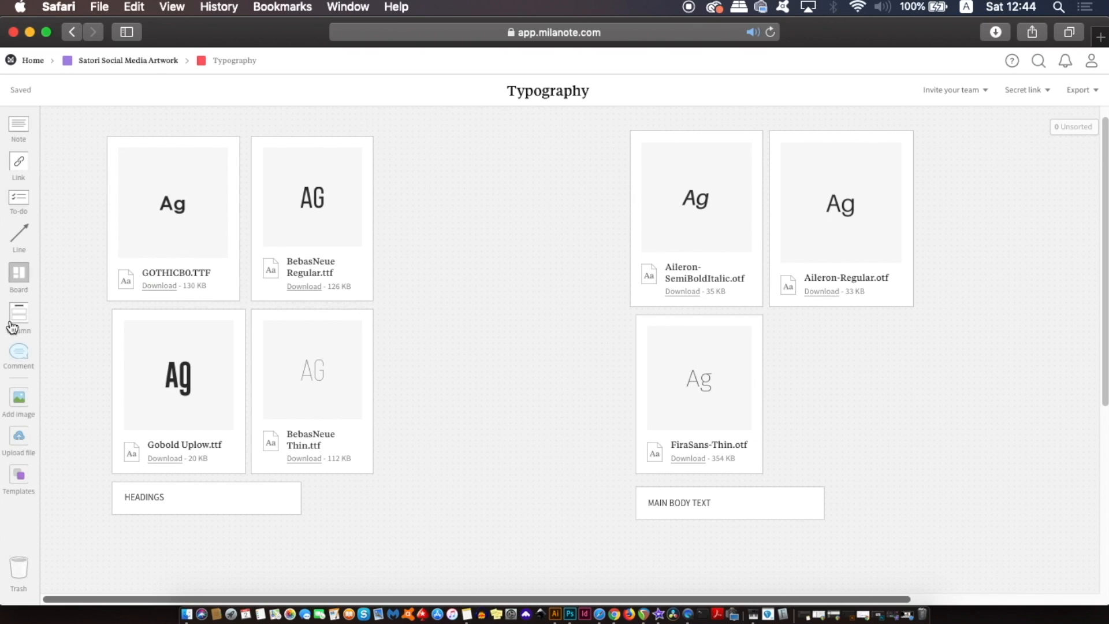
left_click(27, 404)
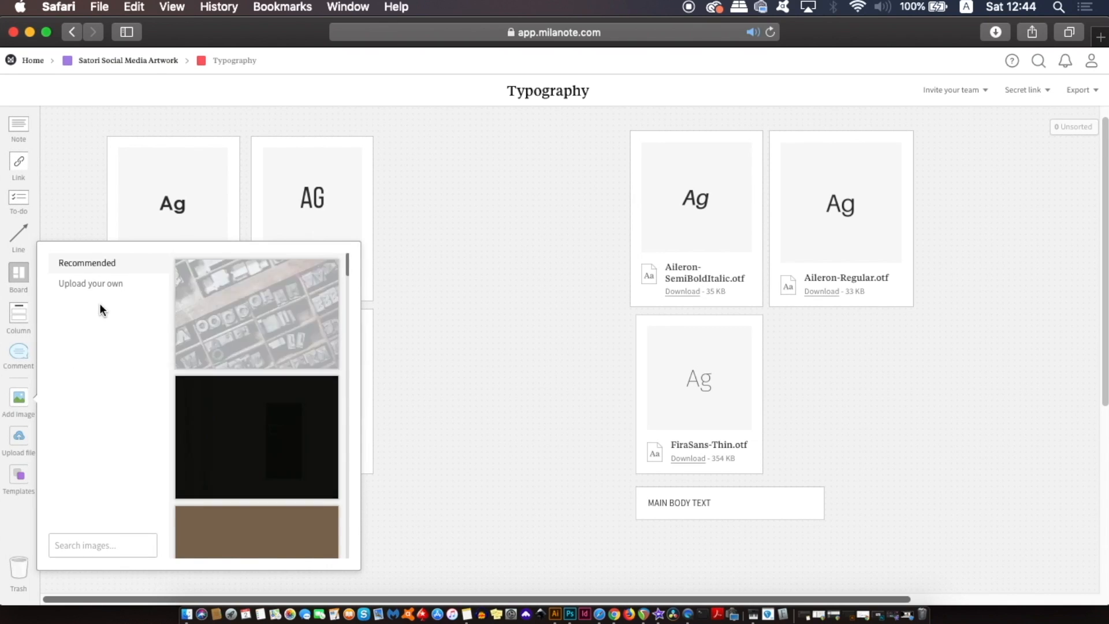
left_click(119, 543)
type("GOTHICBO")
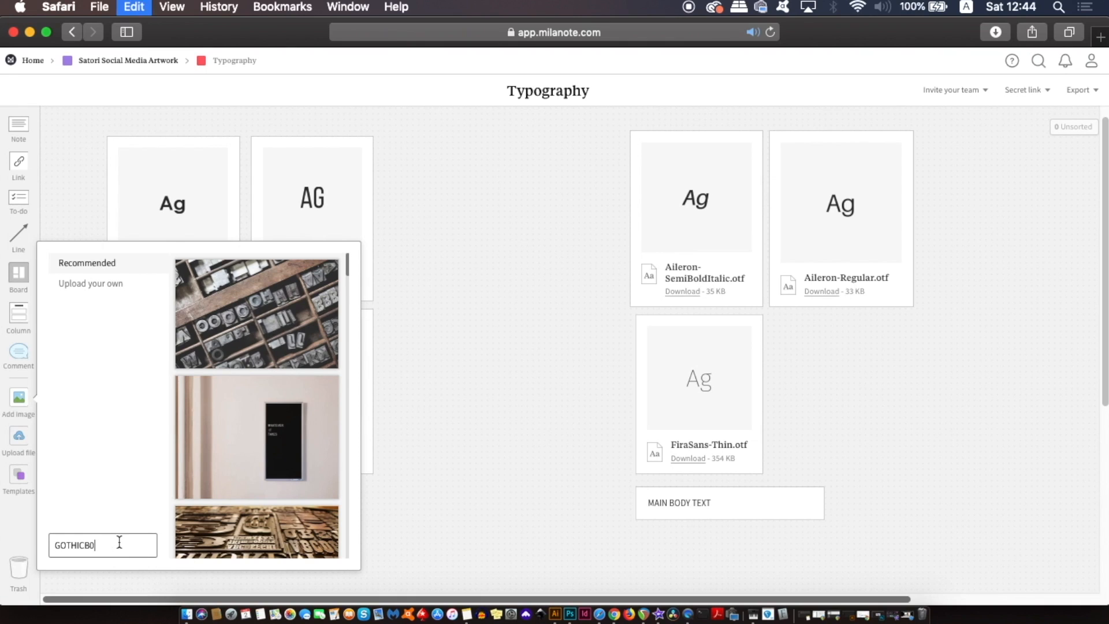
type("font")
key("Return")
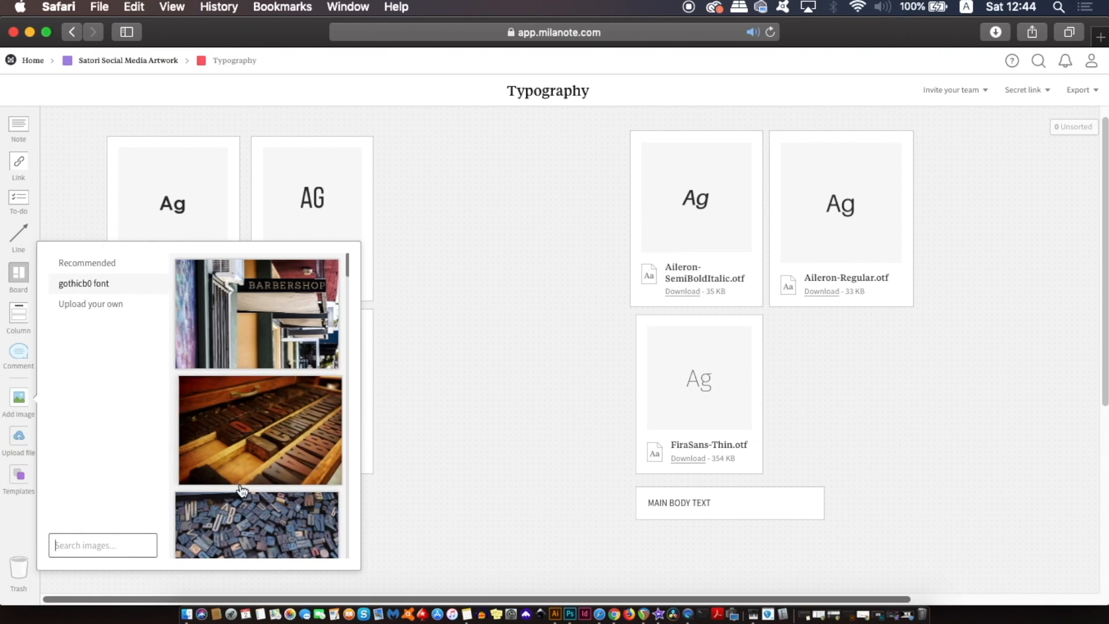
left_click_drag(346, 267, 397, 515)
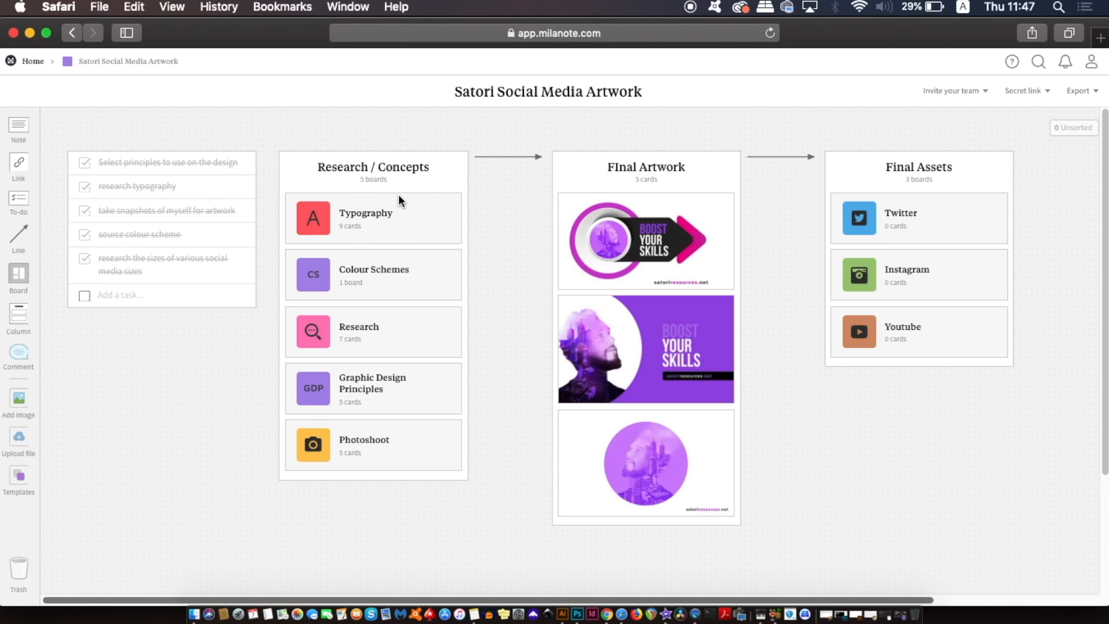
Add a new column below the to-do list on the Satori Social Media Artwork board
left_click(664, 237)
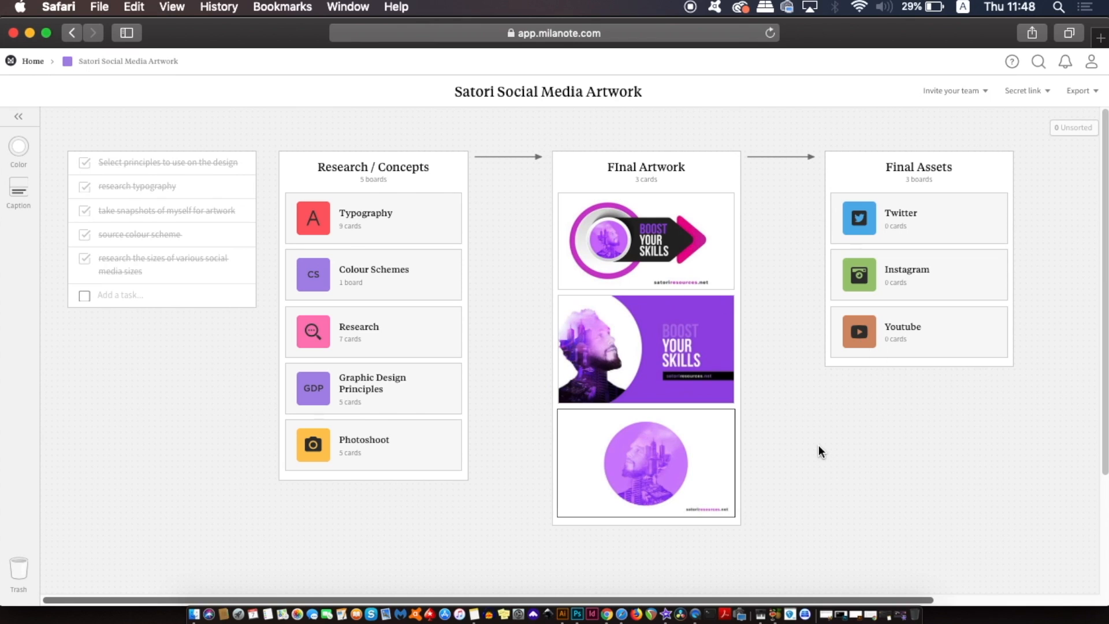
left_click(97, 366)
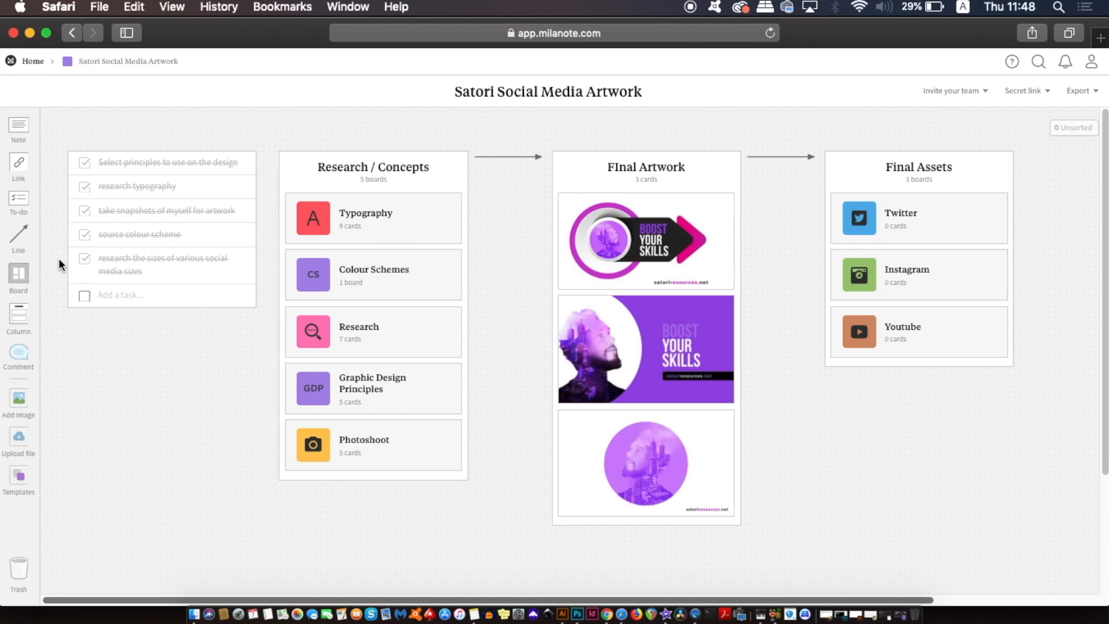
left_click_drag(23, 319, 77, 403)
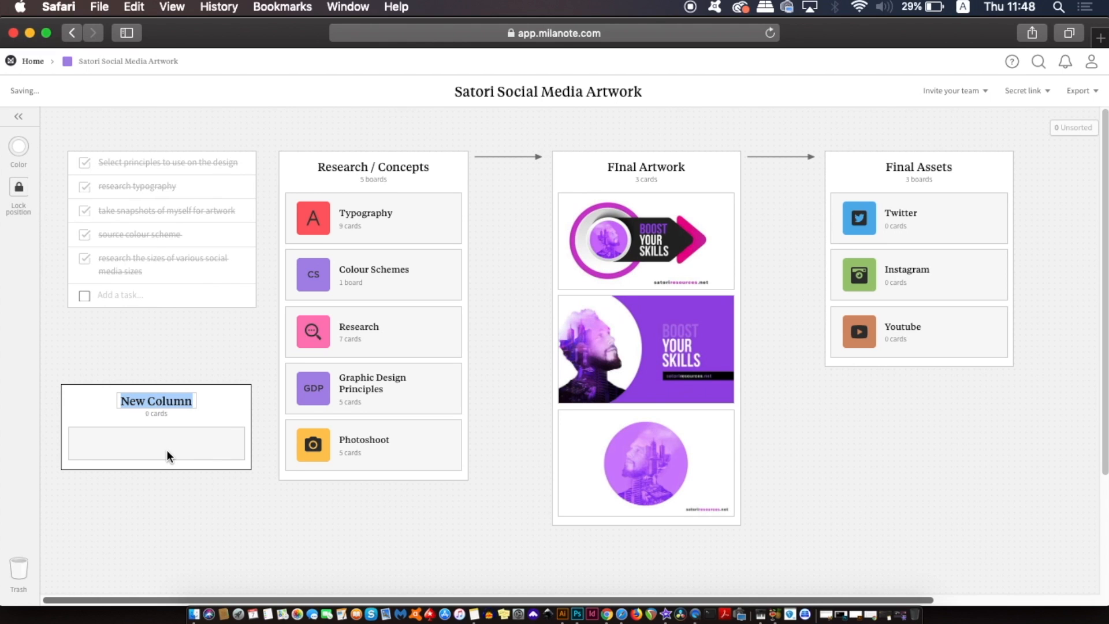